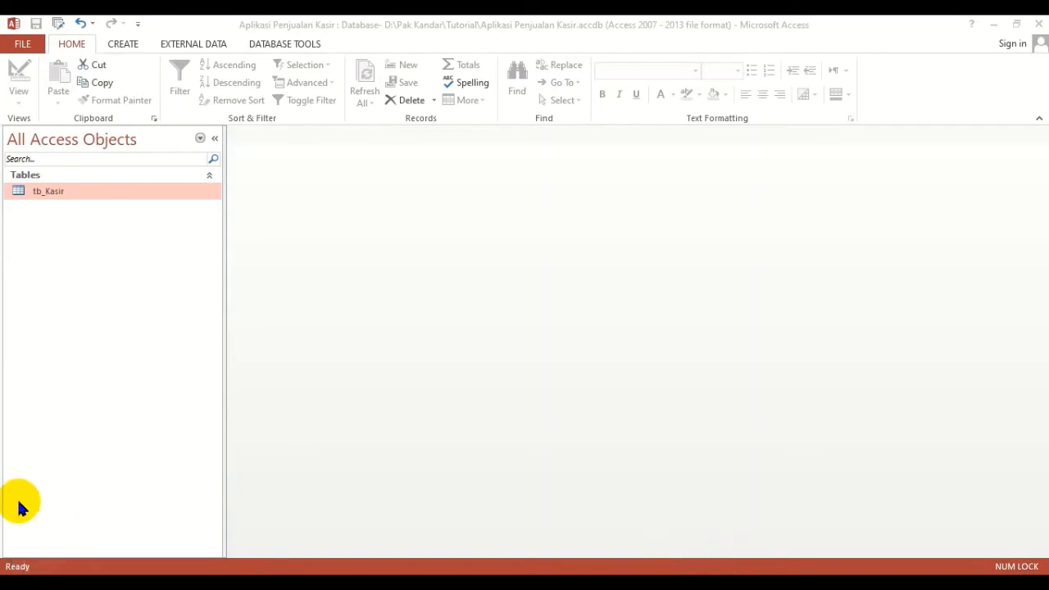
# - Open the tb_Kasir table to review its cashier records, and close it again
pyautogui.doubleClick(91, 193)
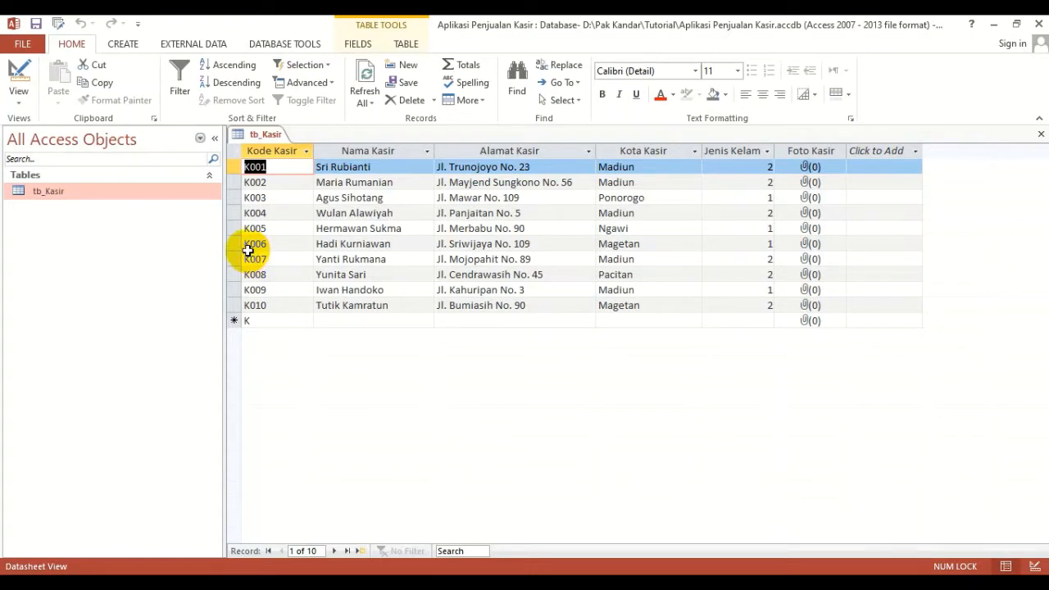
pyautogui.click(1039, 136)
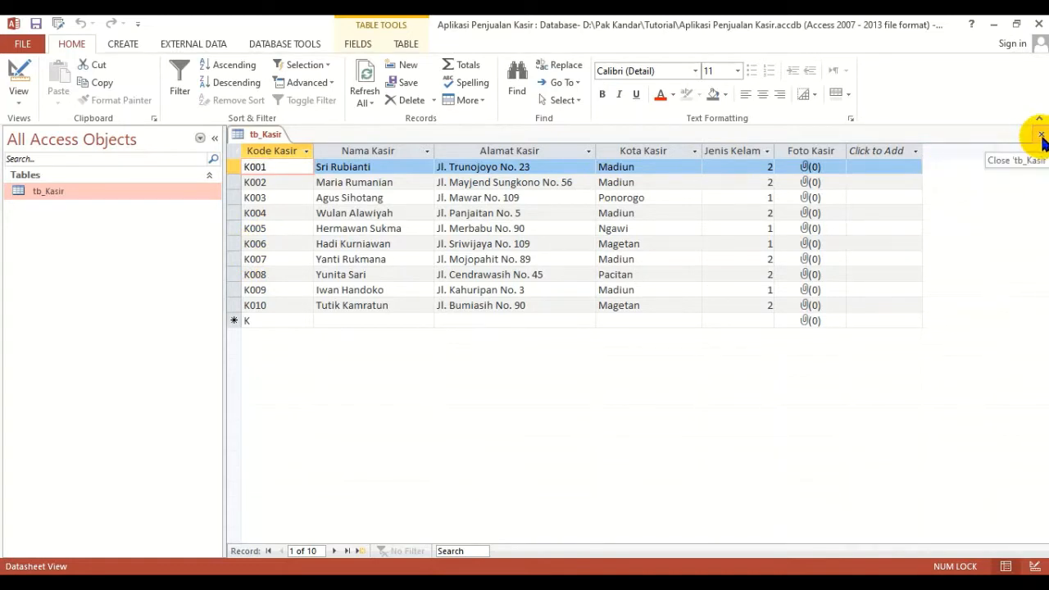
pyautogui.click(1040, 136)
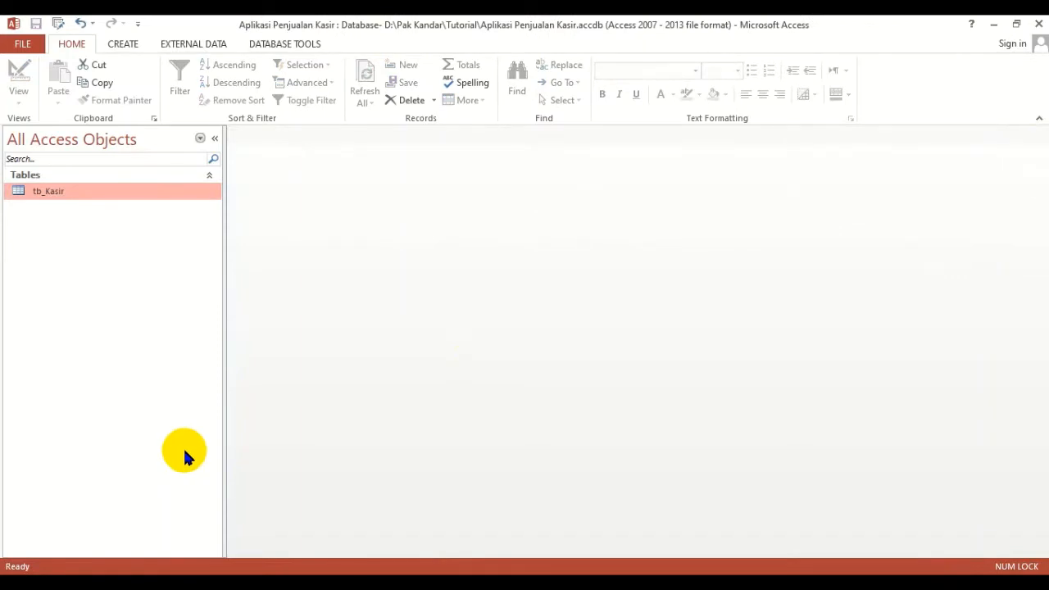
# - Switch to Notepad by searching for it in Windows and opening a blank document
pyautogui.click(18, 583)
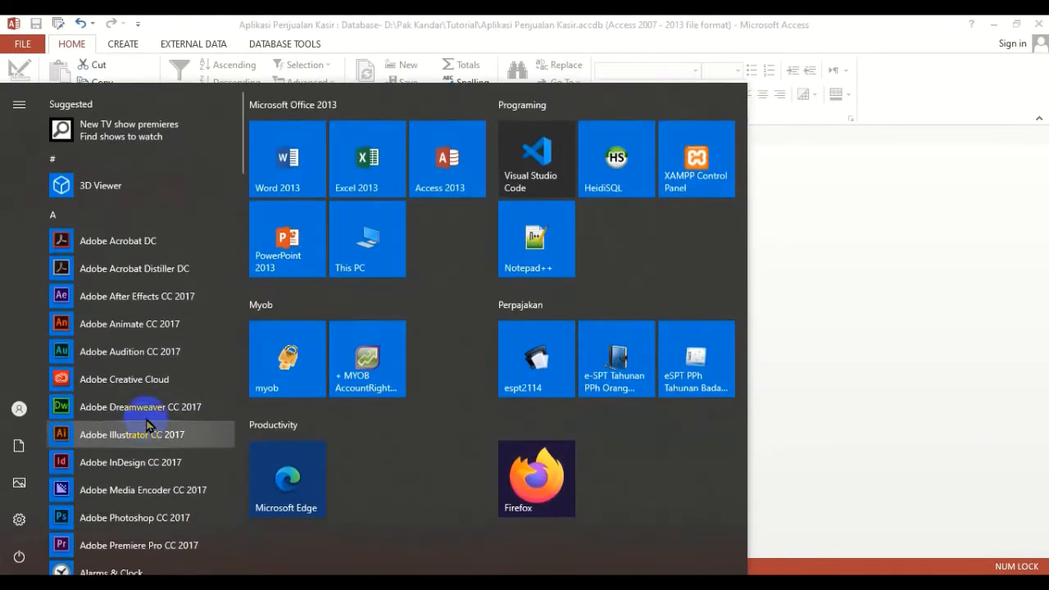
pyautogui.click(381, 248)
pyautogui.write('nore')
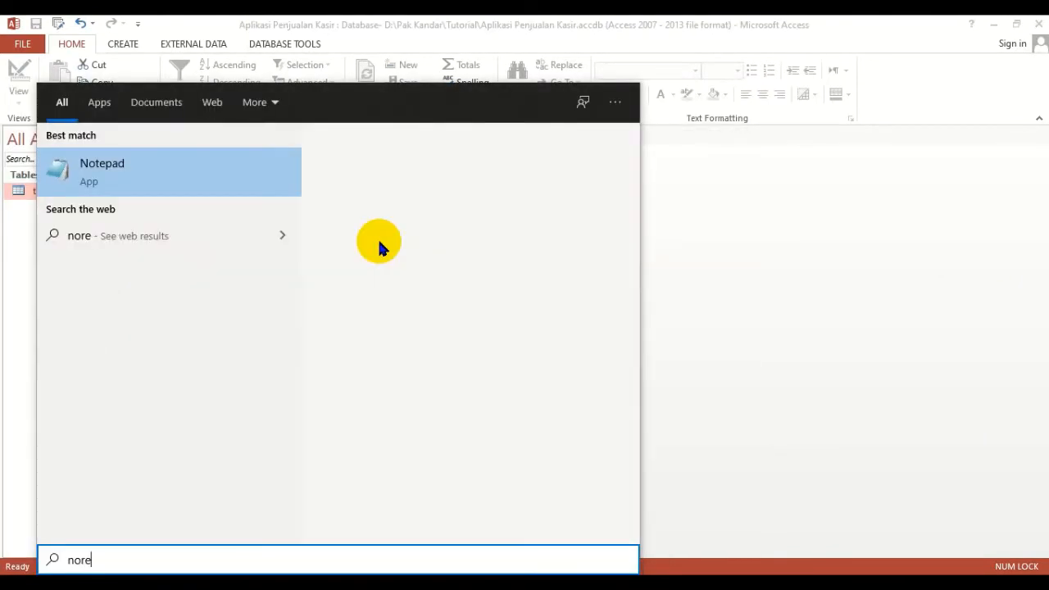
pyautogui.click(246, 193)
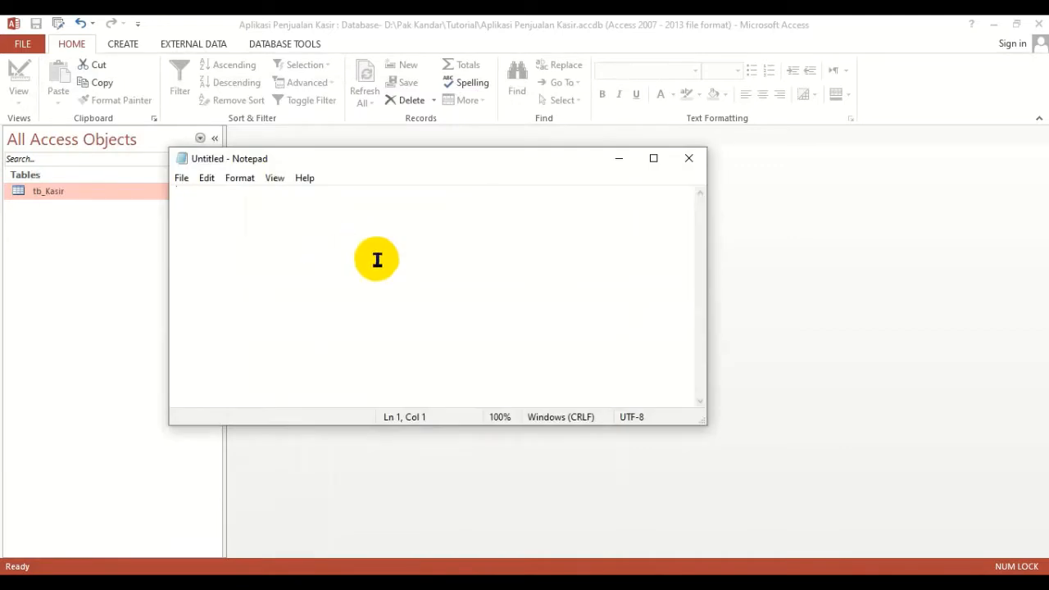
# - Write "1. Import data dari excel" as the first line of the note
pyautogui.write('Im')
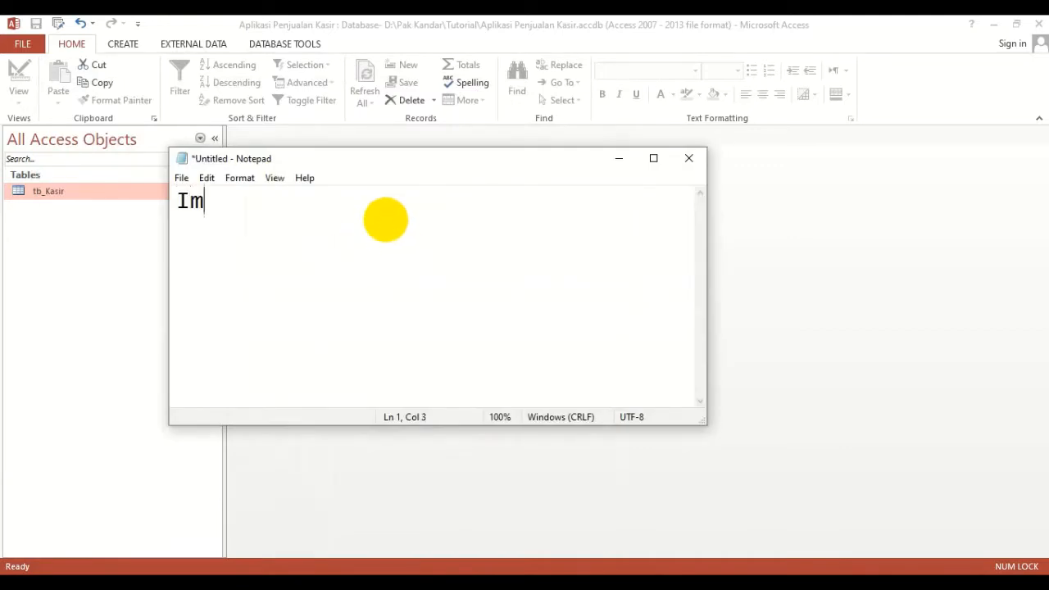
pyautogui.press('BackSpace')
pyautogui.press('BackSpace')
pyautogui.write('1. Import data da')
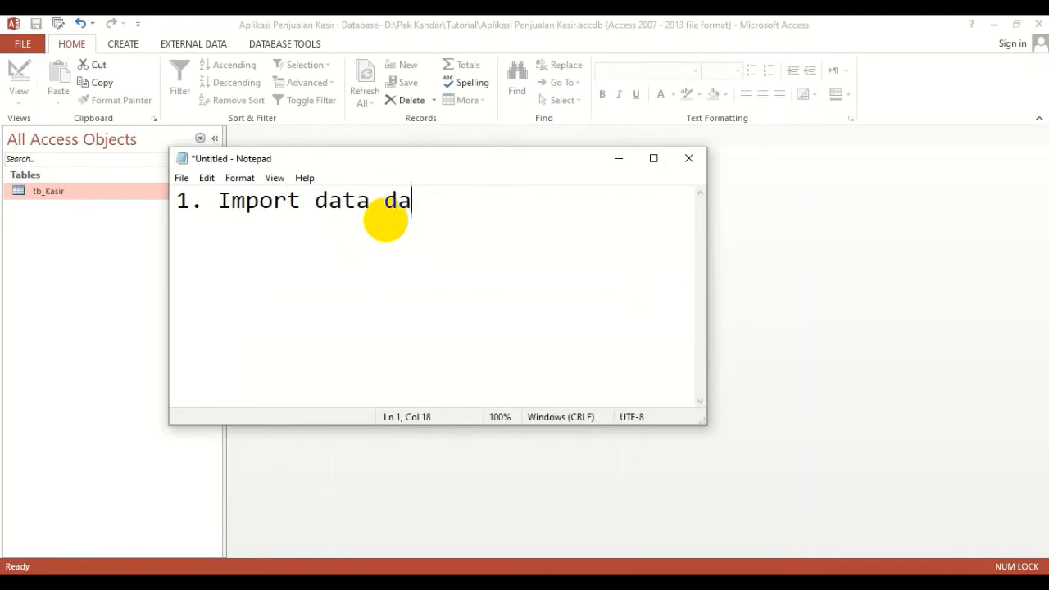
pyautogui.write('ri excel')
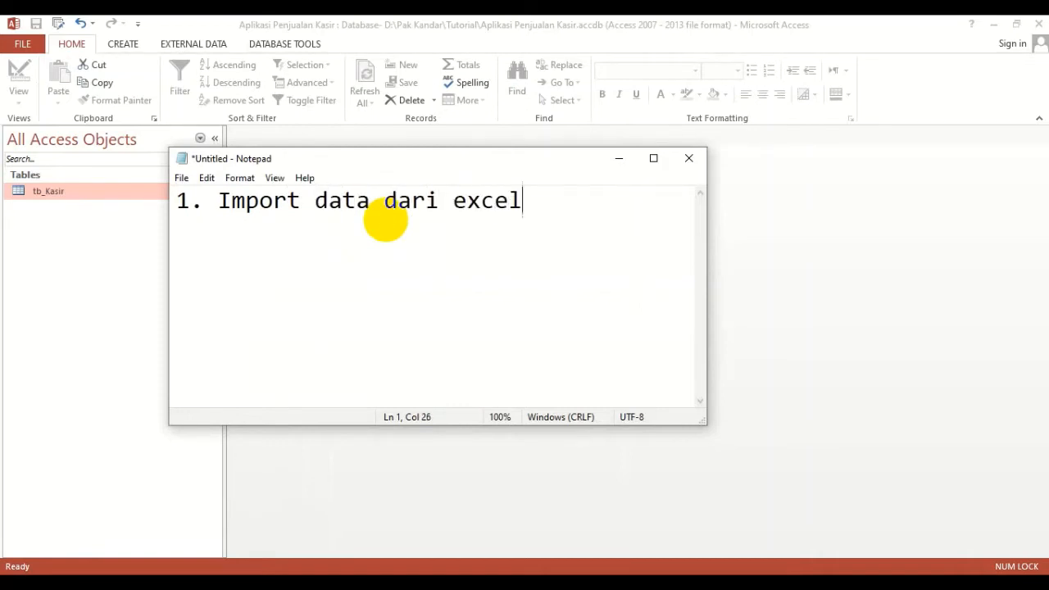
# - Add the second line "2. Import data dari database lain" and maximize the Notepad window
pyautogui.press('Return')
pyautogui.write('2.')
pyautogui.click(653, 158)
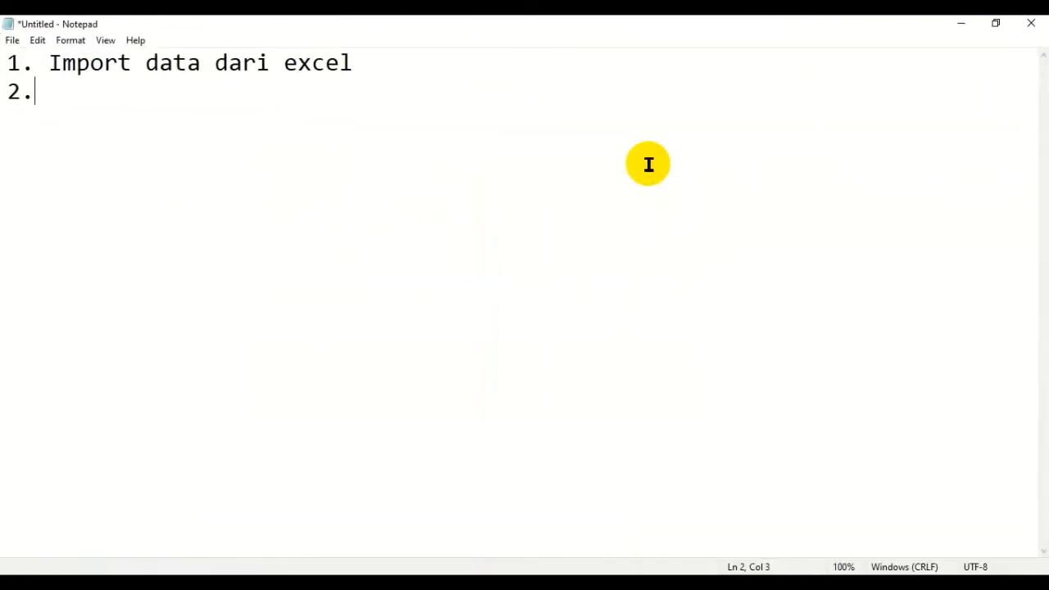
pyautogui.write('Import data')
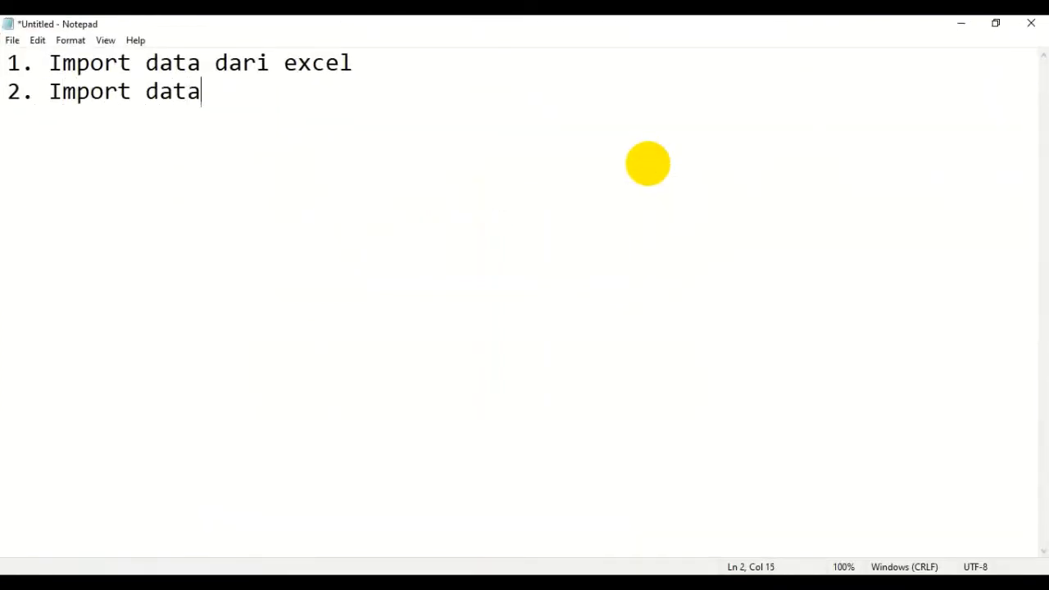
pyautogui.write(' dari dtaba')
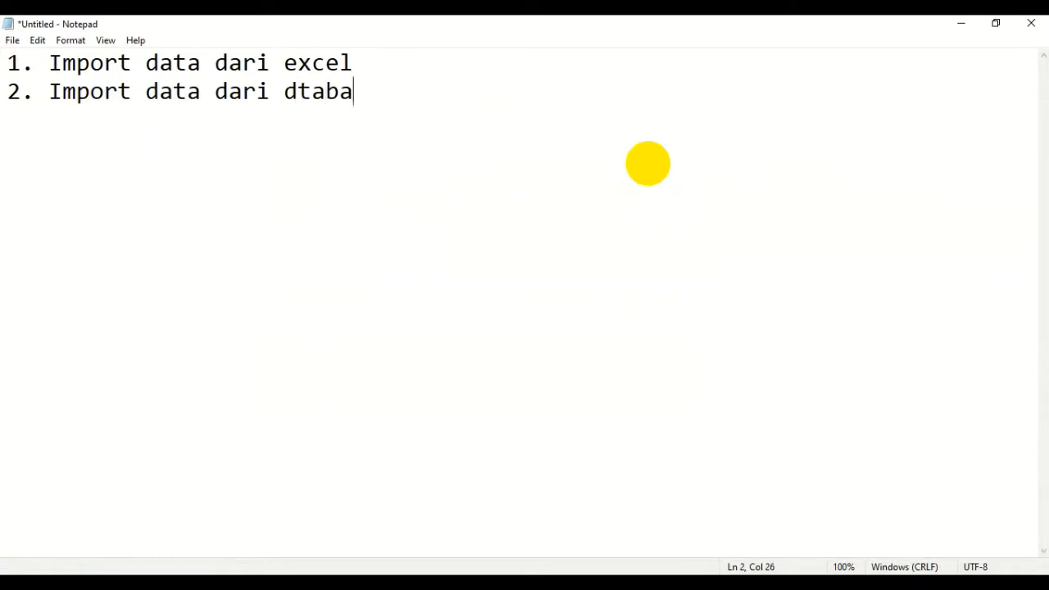
pyautogui.press('BackSpace')
pyautogui.press('BackSpace')
pyautogui.press('BackSpace')
pyautogui.press('BackSpace')
pyautogui.write('ata')
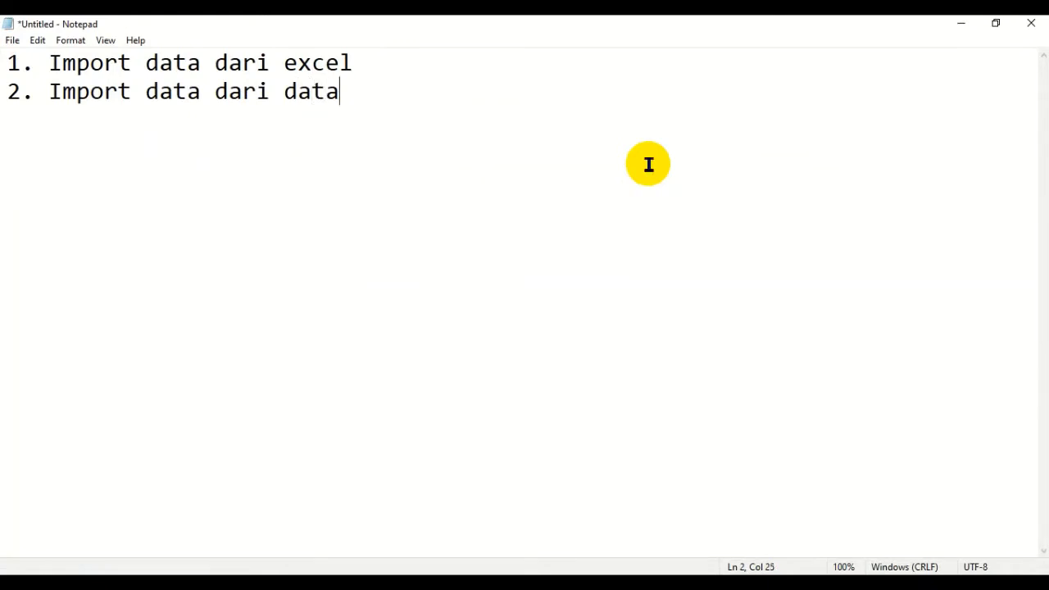
pyautogui.write('base lain')
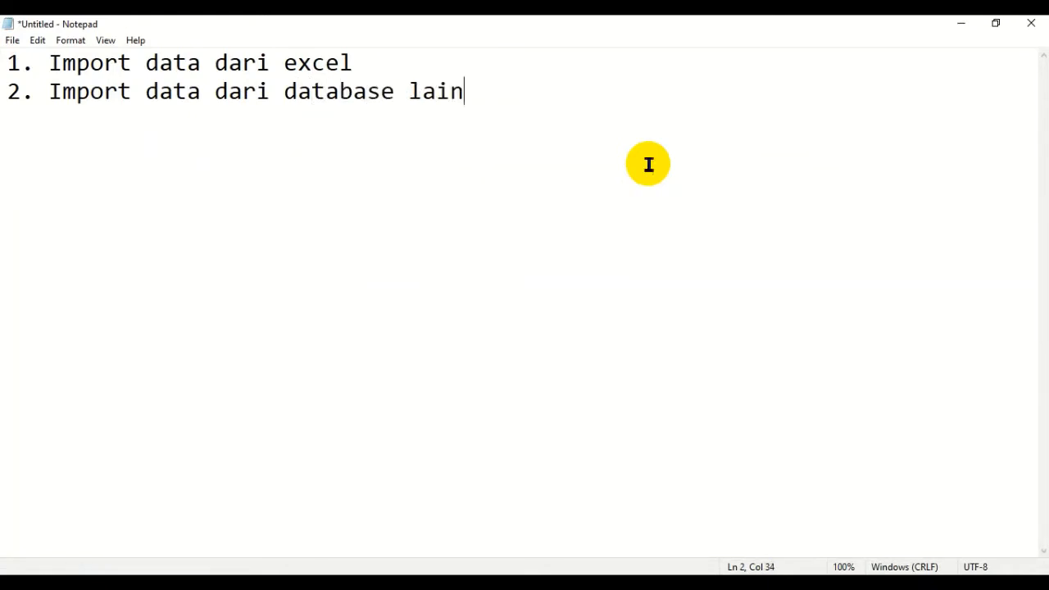
# - Leave a blank line below the import list and write the heading "Aplikasi Penjualan Kasir :"
pyautogui.press('Return')
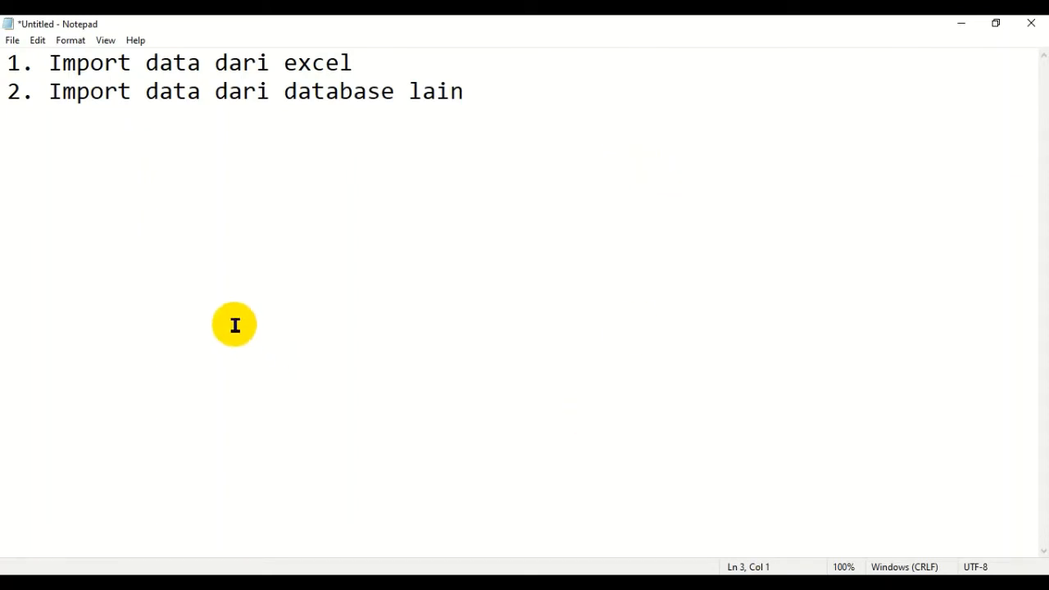
pyautogui.press('Return')
pyautogui.write('Aplikasi PEnj')
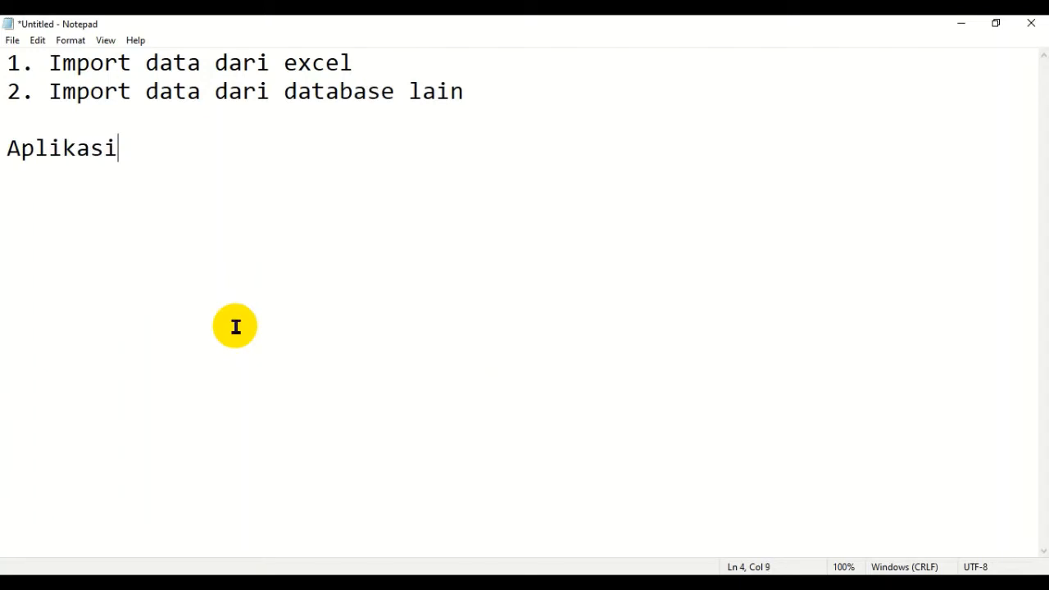
pyautogui.press('BackSpace')
pyautogui.press('BackSpace')
pyautogui.press('BackSpace')
pyautogui.write('en')
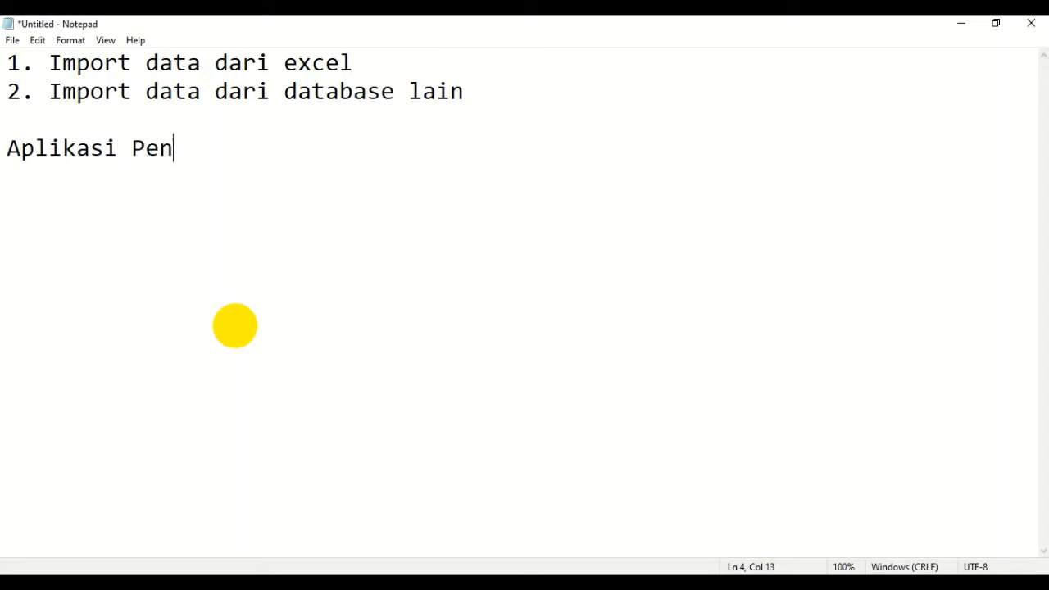
pyautogui.write('jualan kasir')
pyautogui.press('BackSpace')
pyautogui.press('BackSpace')
pyautogui.press('BackSpace')
pyautogui.press('BackSpace')
pyautogui.press('BackSpace')
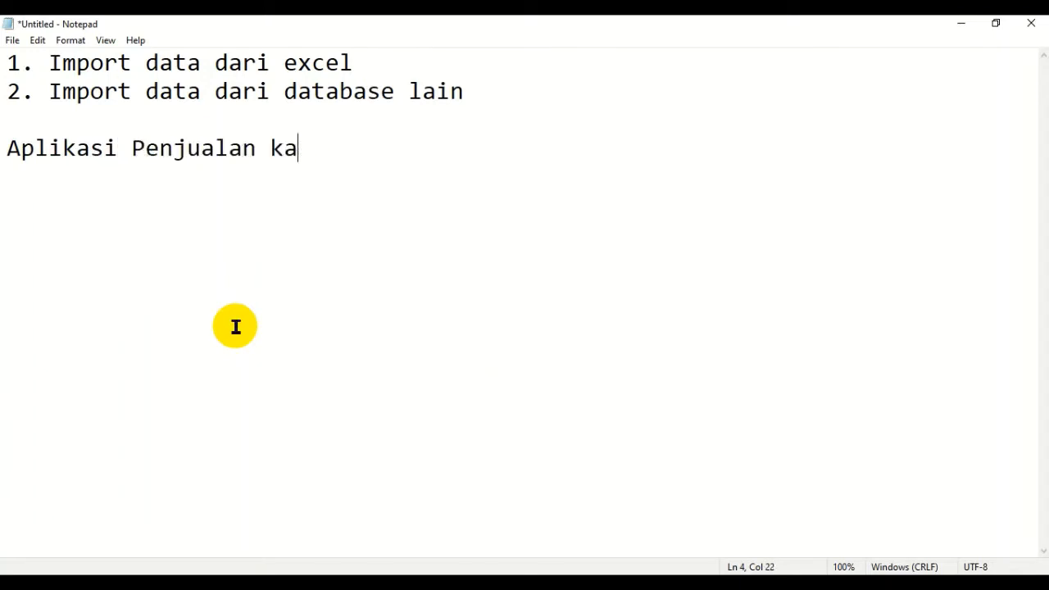
pyautogui.write('Kasir :')
pyautogui.press('Return')
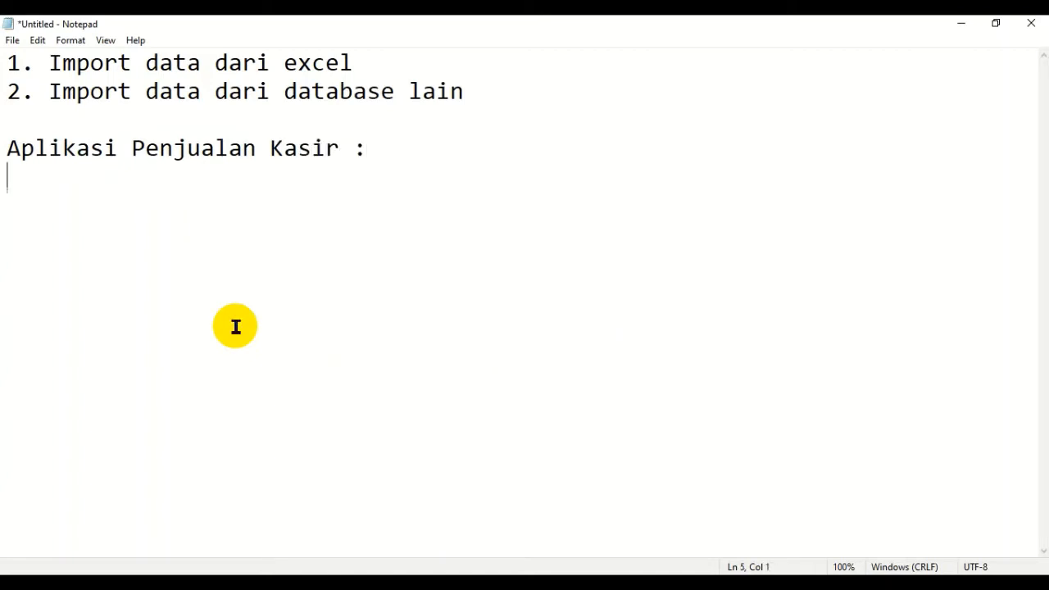
# - List "1. Tabel Kasir" and "2. Tabel Jenis Barang" on separate lines under the application heading
pyautogui.write('1. Tabe')
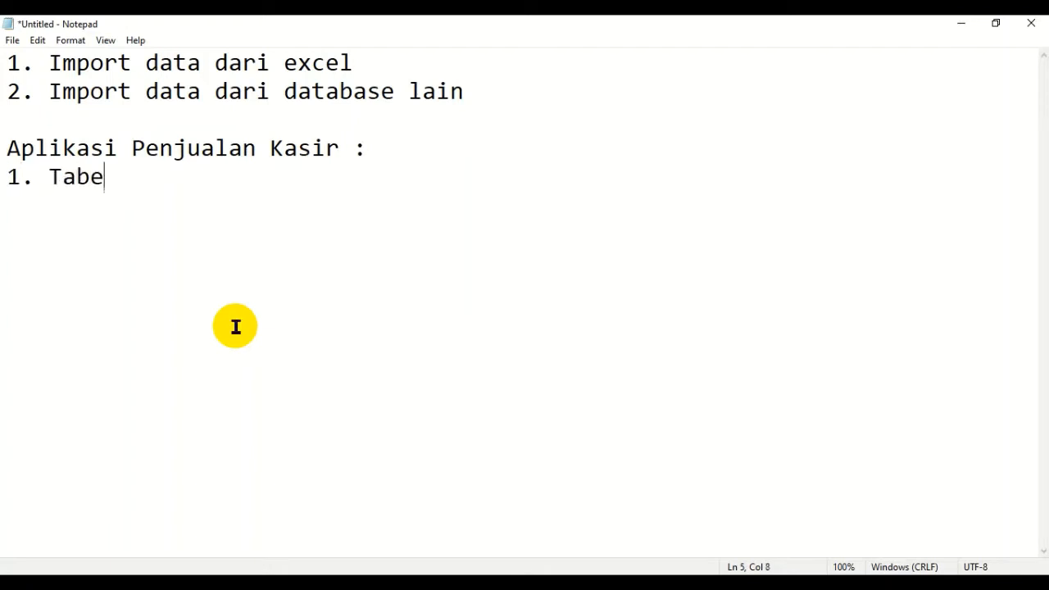
pyautogui.write('l Kasir')
pyautogui.press('Return')
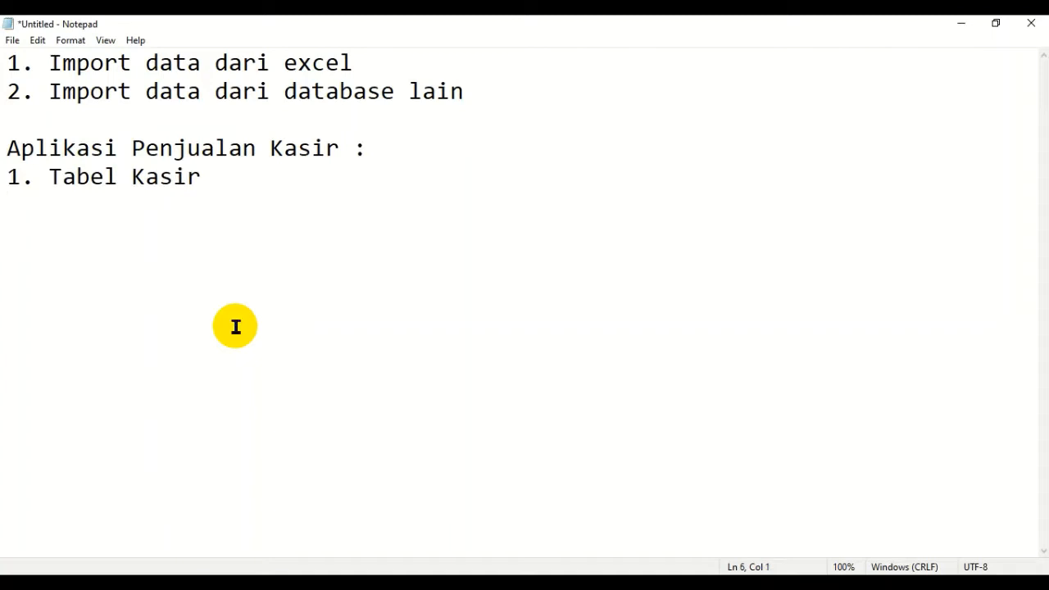
pyautogui.write('2. Tabel ej')
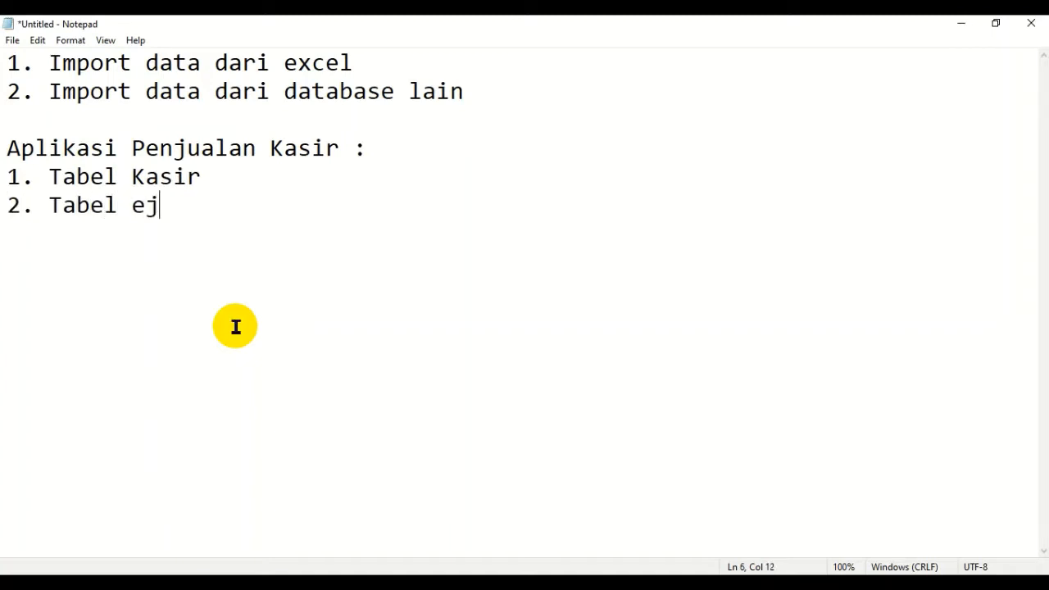
pyautogui.press('BackSpace')
pyautogui.press('BackSpace')
pyautogui.write('Jenis Barang')
pyautogui.press('Return')
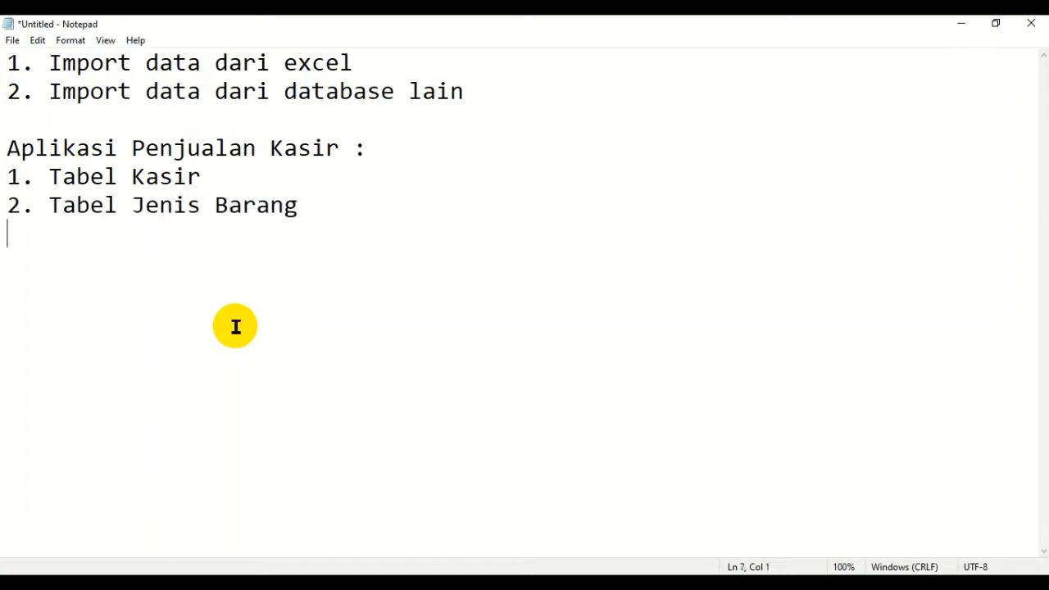
# - Continue the table list with "3. Tabel Barang" and "4. Tabel Penjualan" on separate lines
pyautogui.write('3. Tabel Barang')
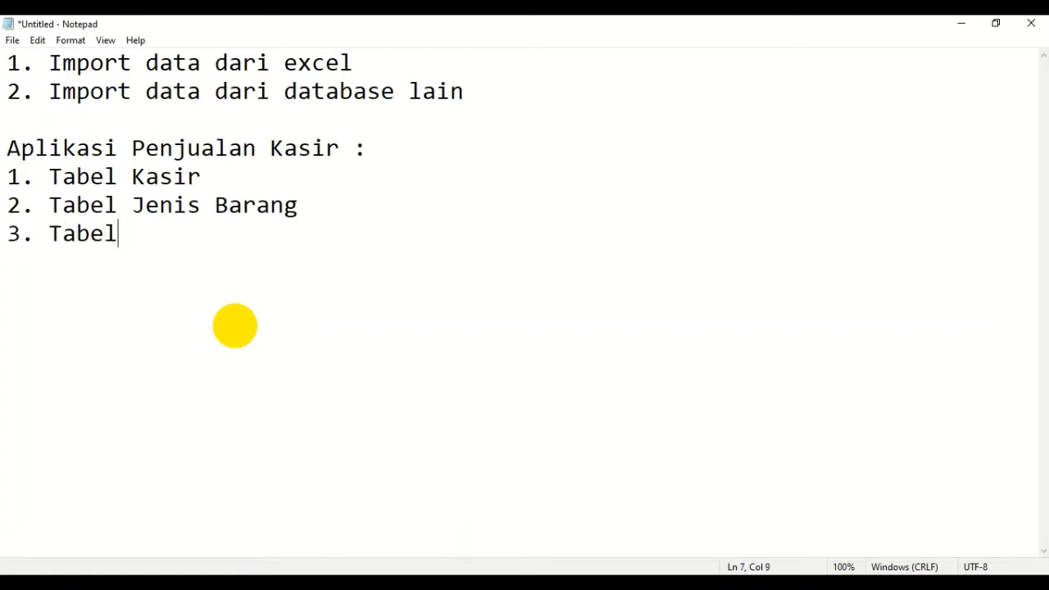
pyautogui.press('Return')
pyautogui.write('4. Tabl')
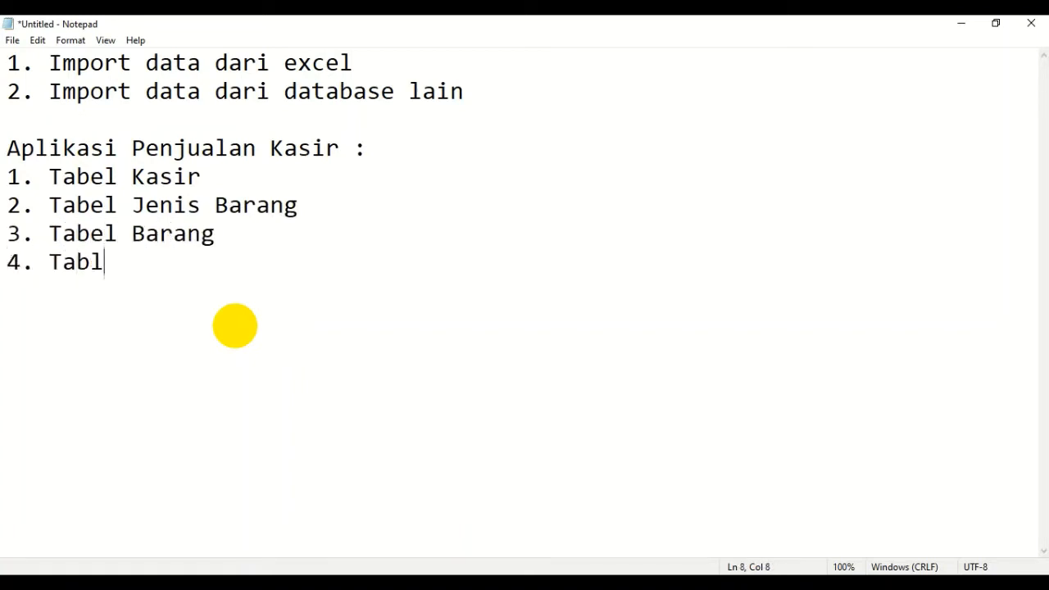
pyautogui.press('BackSpace')
pyautogui.write('el Penjualan')
pyautogui.press('Return')
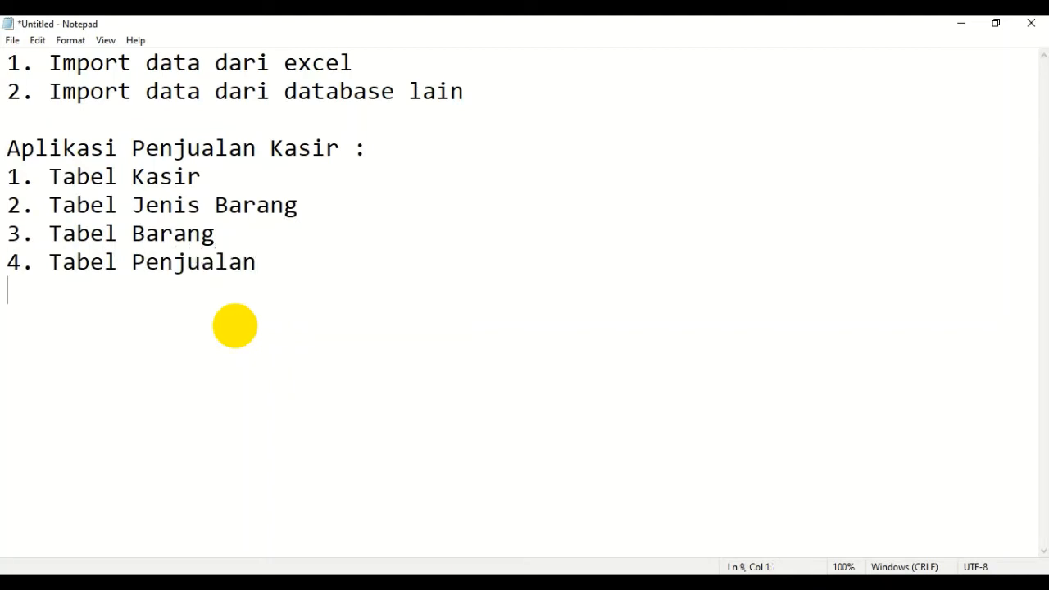
# - Complete the table list with the line "5. Tabel Detail Penjualan"
pyautogui.write('5. Tabe')
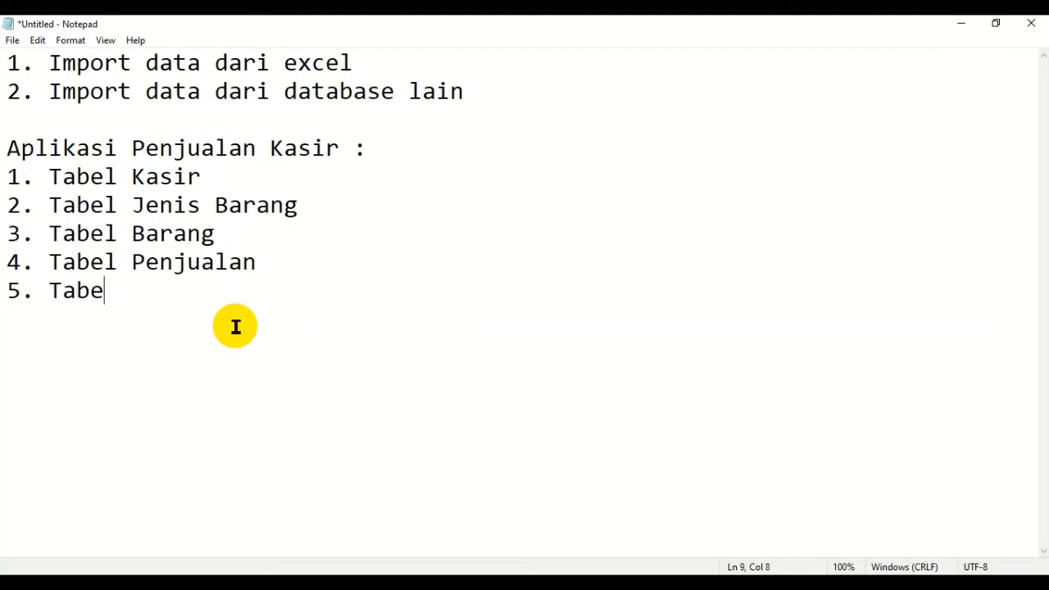
pyautogui.write('l Dete')
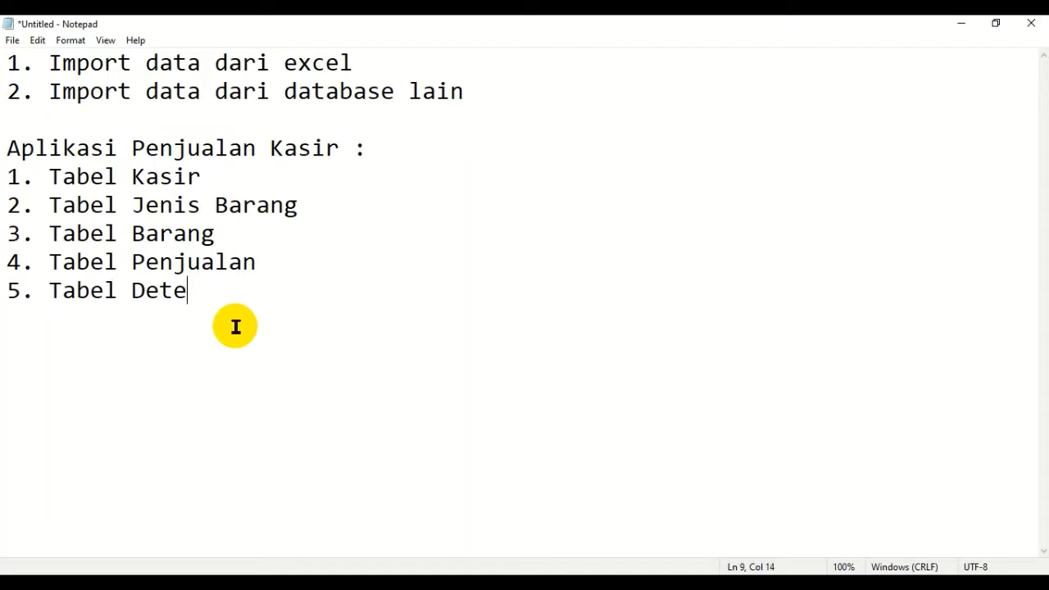
pyautogui.press('BackSpace')
pyautogui.write('ai')
pyautogui.write('l')
pyautogui.press('BackSpace')
pyautogui.write('il Penjualan')
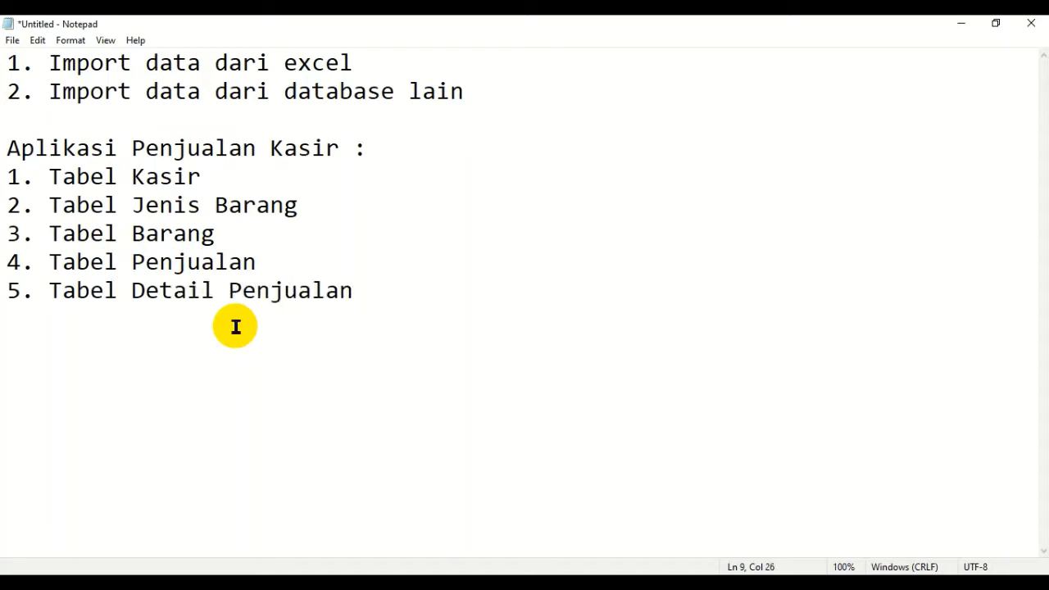
# - Highlight the whole "2. Tabel Jenis Barang" line in the table list
pyautogui.press('Home')
pyautogui.press('Up')
pyautogui.press('Up')
pyautogui.press('Up')
pyautogui.hotkey('shift', 'Down')
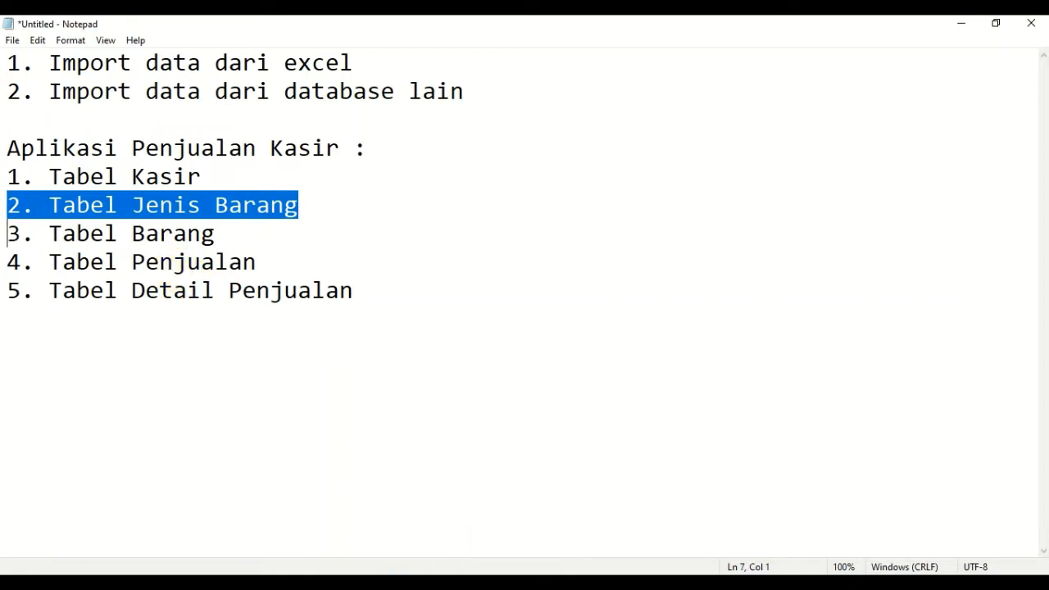
# - Look at the Access database, return to the Notepad note and reselect the text "2. Tabel Jenis Barang"
pyautogui.click(358, 583)
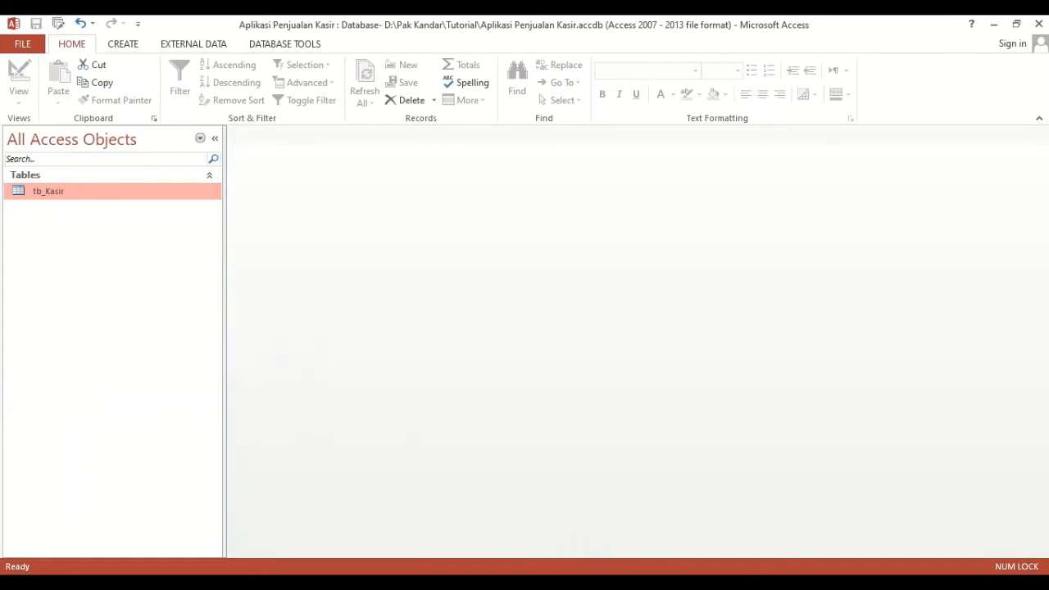
pyautogui.click(402, 519)
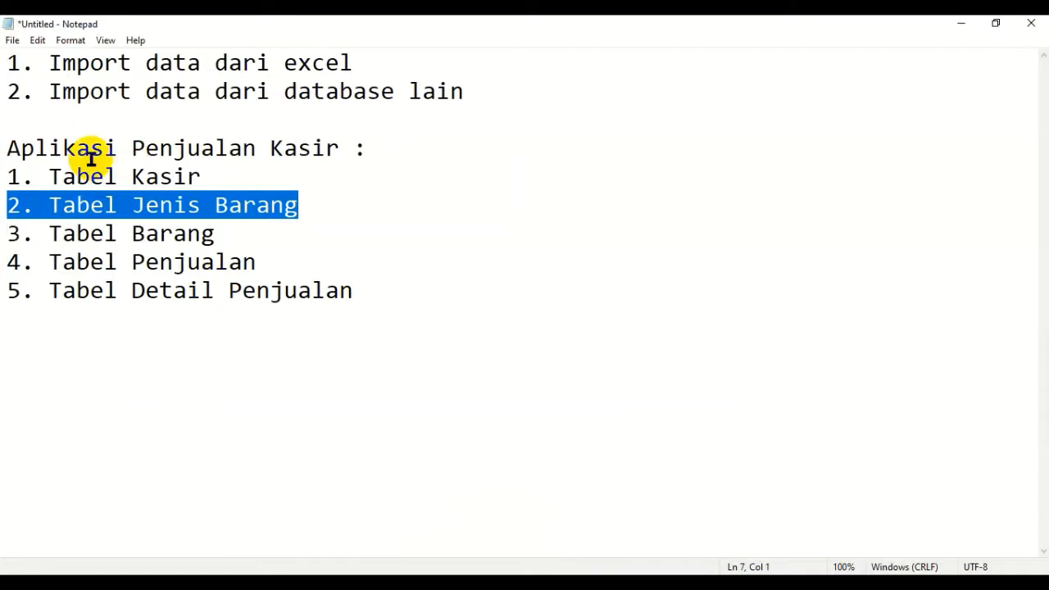
pyautogui.click(86, 206)
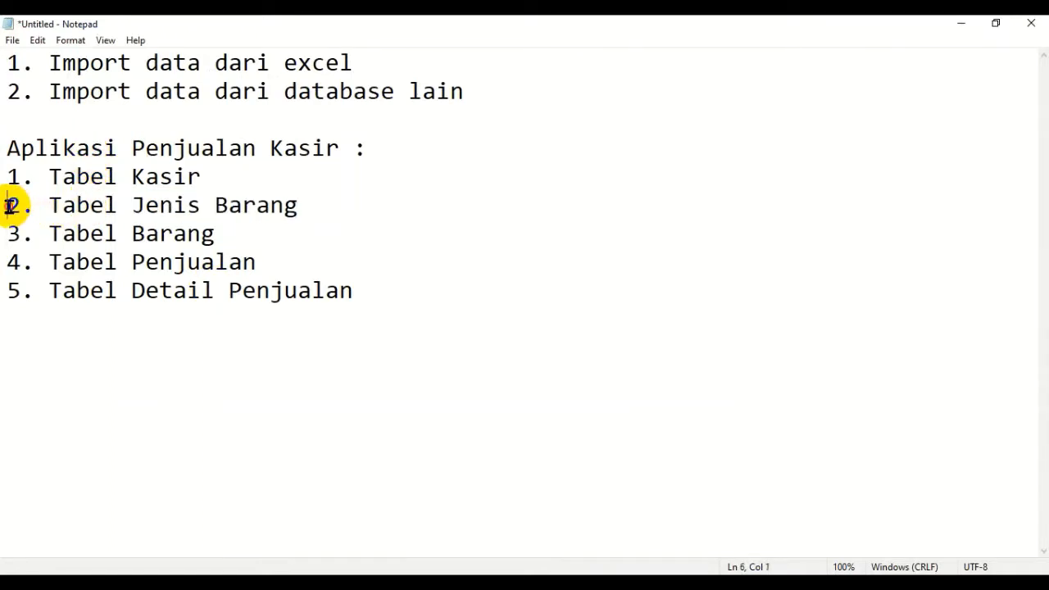
pyautogui.moveTo(11, 206); pyautogui.dragTo(297, 209)
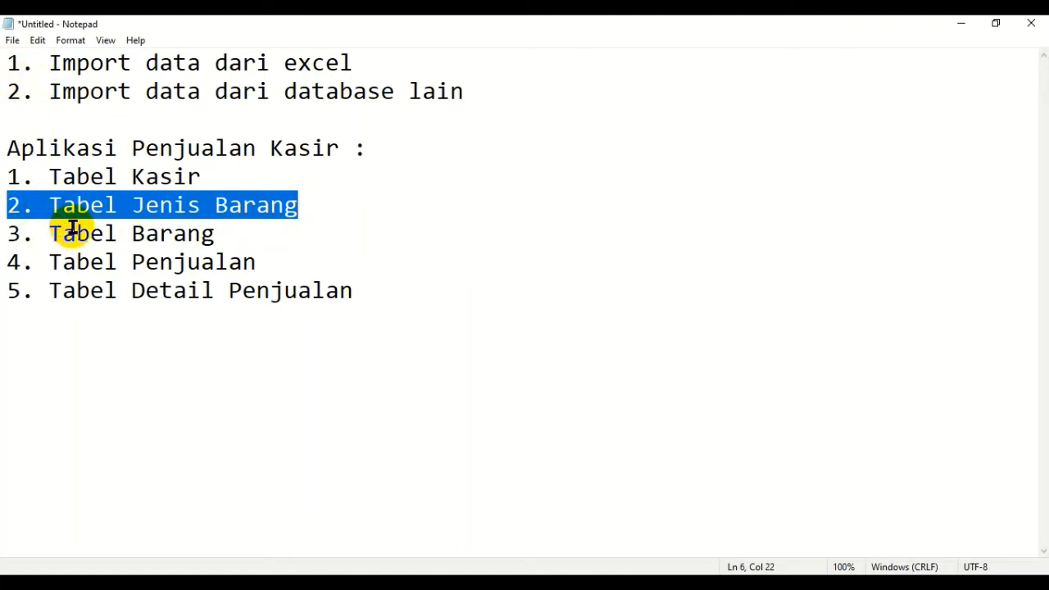
# - Highlight part of the line "2. Import data dari database lain" in the note, and clear the highlight
pyautogui.click(56, 92)
pyautogui.moveTo(55, 92); pyautogui.dragTo(242, 91)
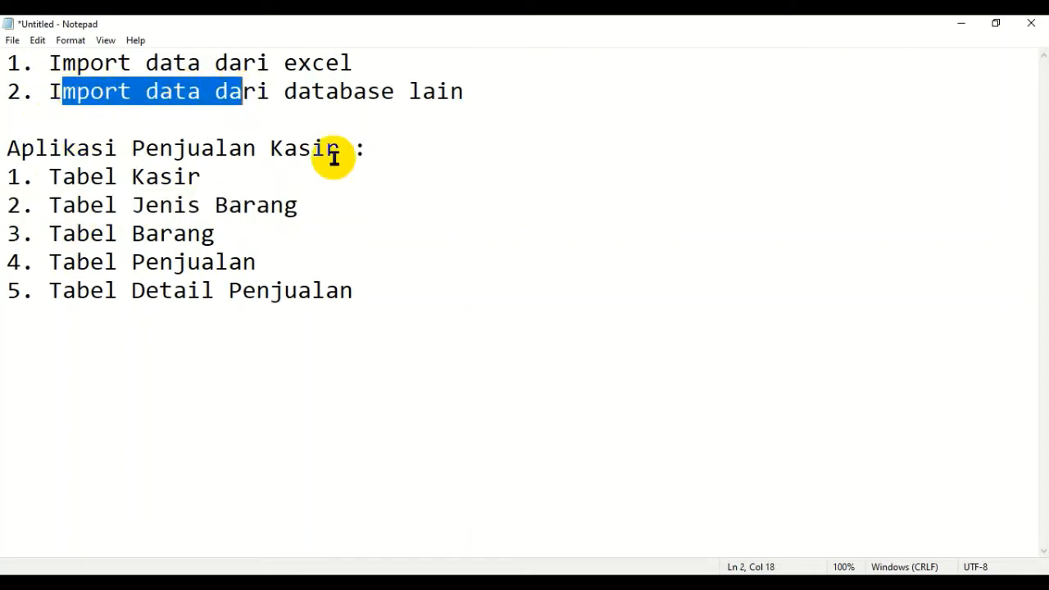
pyautogui.click(335, 164)
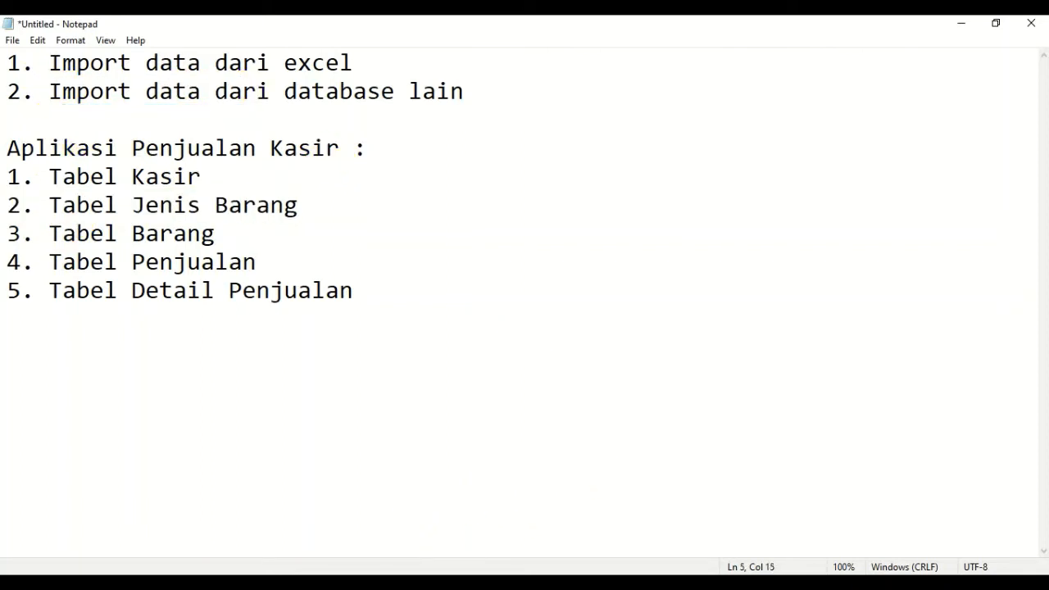
# - Switch to Access, close the Aplikasi Penjualan Kasir database and relaunch Access to its start screen
pyautogui.click(373, 583)
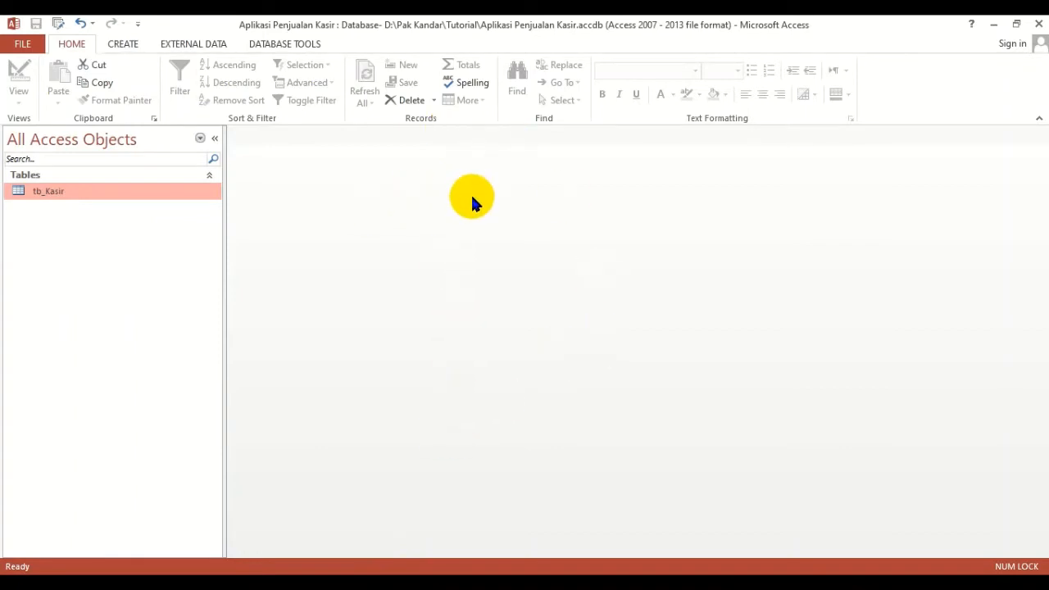
pyautogui.click(1038, 27)
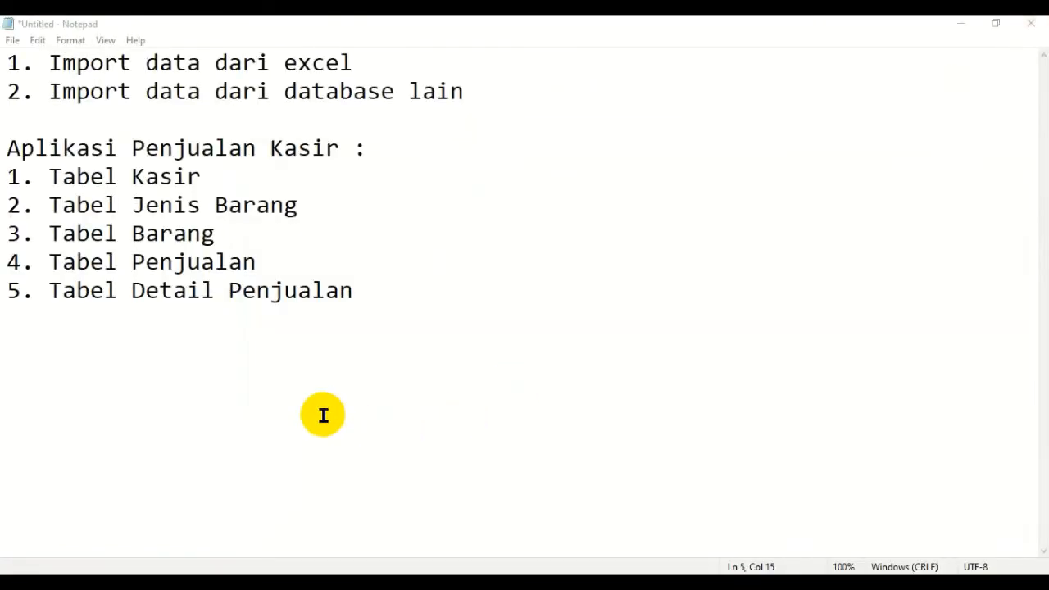
pyautogui.click(173, 572)
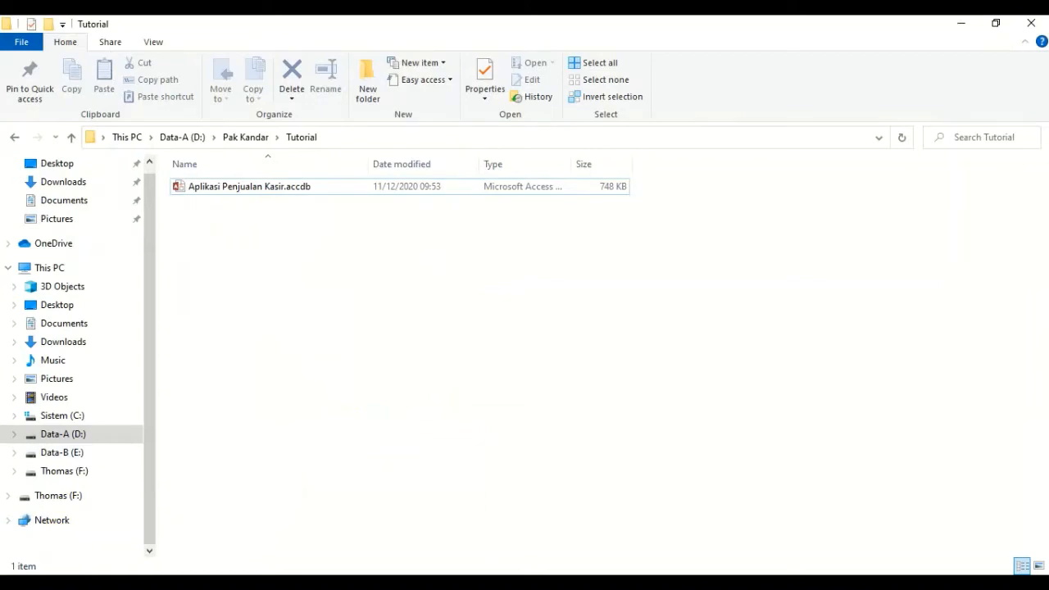
pyautogui.click(19, 567)
pyautogui.click(454, 139)
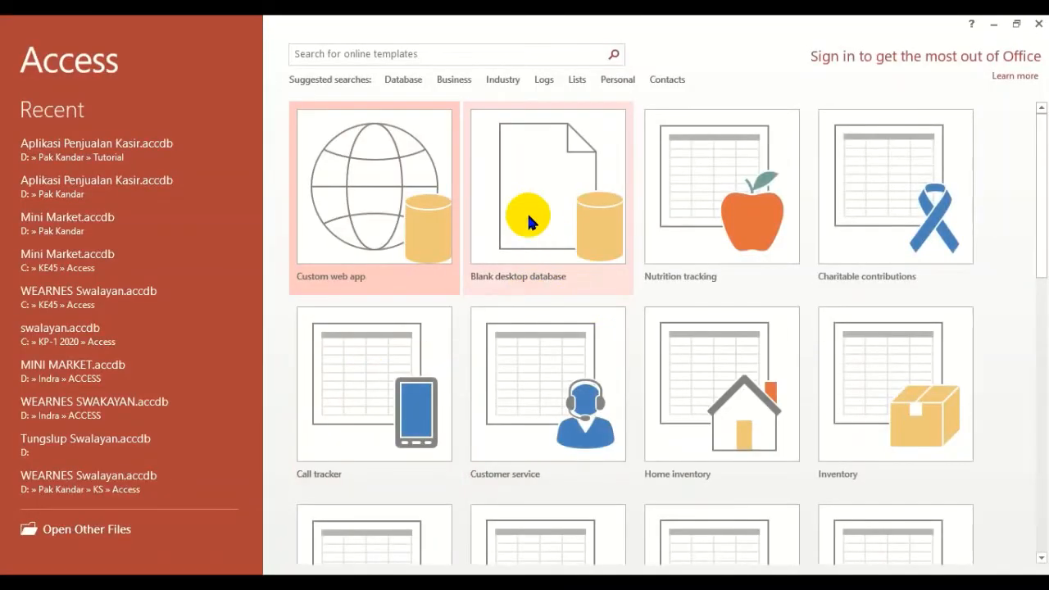
# - Start a blank desktop database and choose the existing Tutorial folder on drive D: as its save location
pyautogui.click(529, 218)
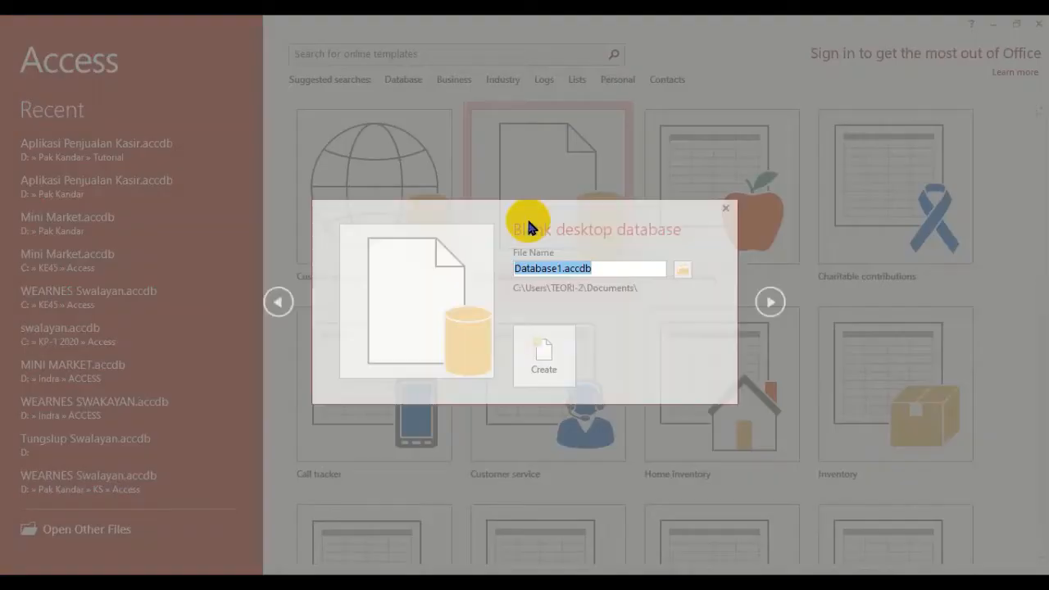
pyautogui.click(681, 275)
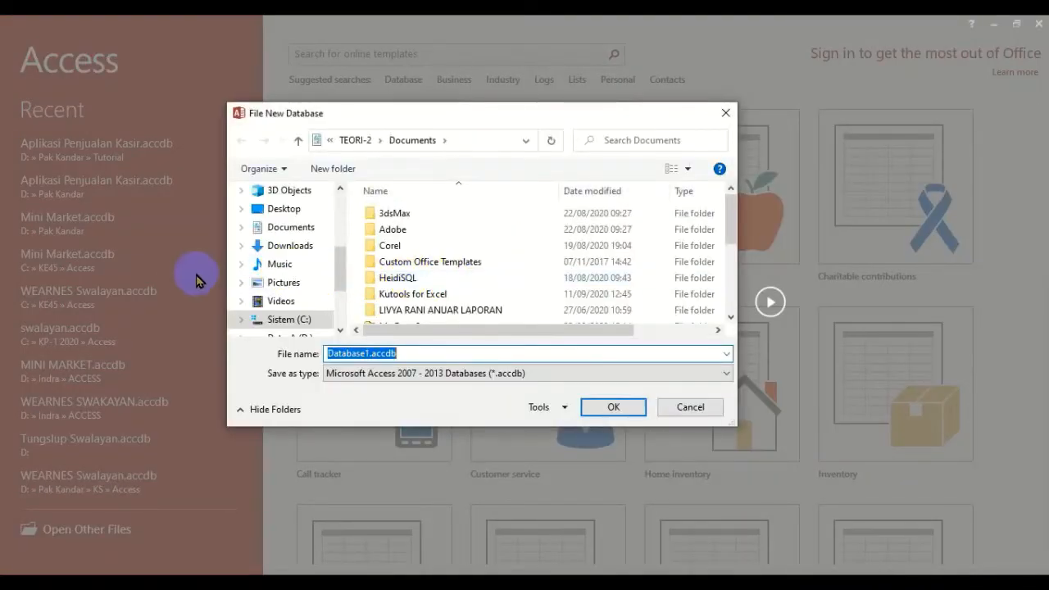
pyautogui.moveTo(343, 275); pyautogui.dragTo(332, 303)
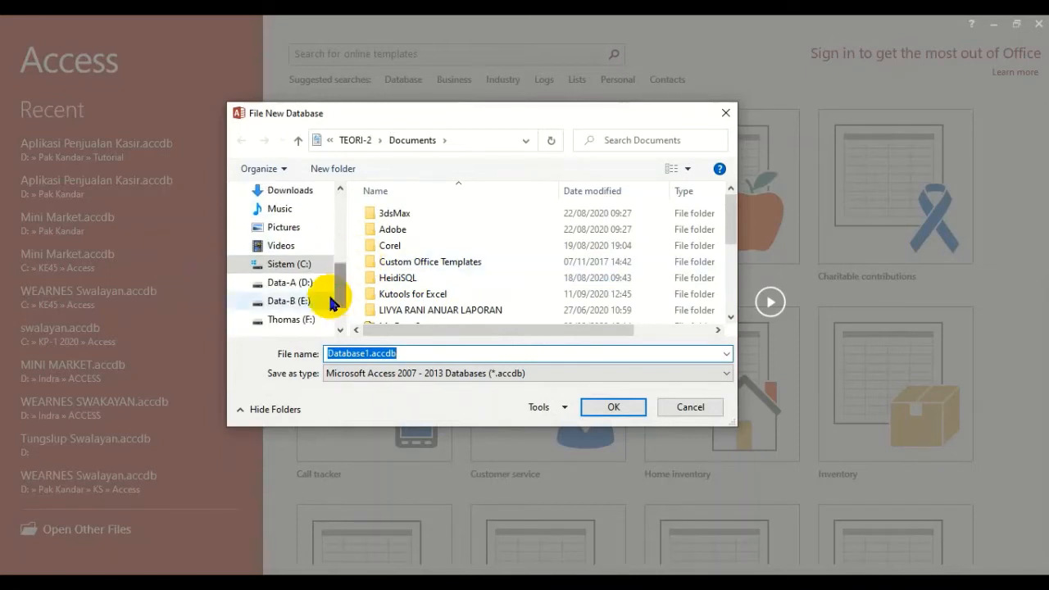
pyautogui.click(300, 283)
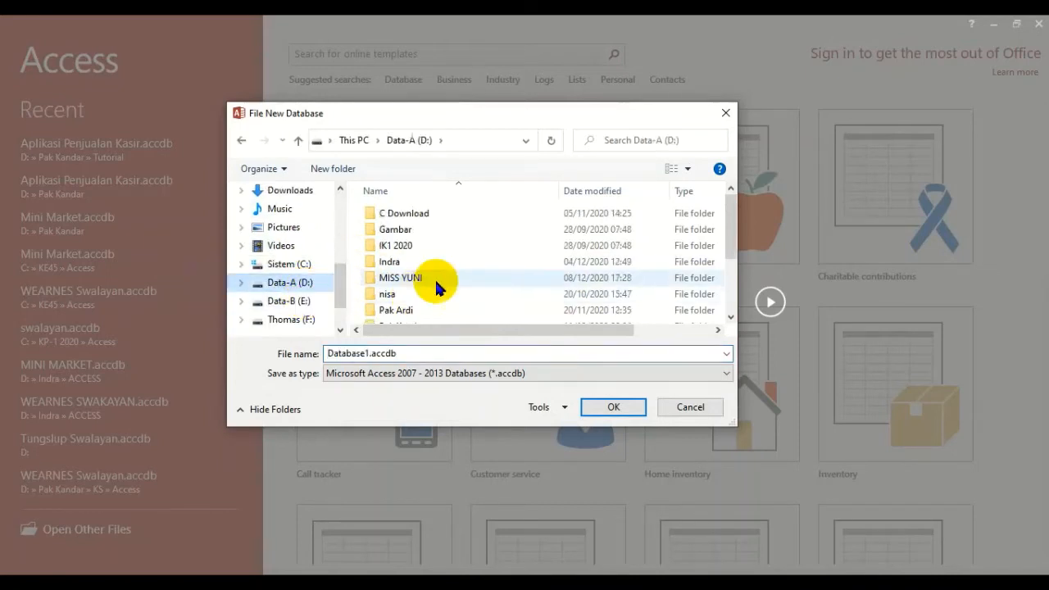
pyautogui.scroll(-1, 434, 283)
pyautogui.click(425, 281)
pyautogui.doubleClick(424, 281)
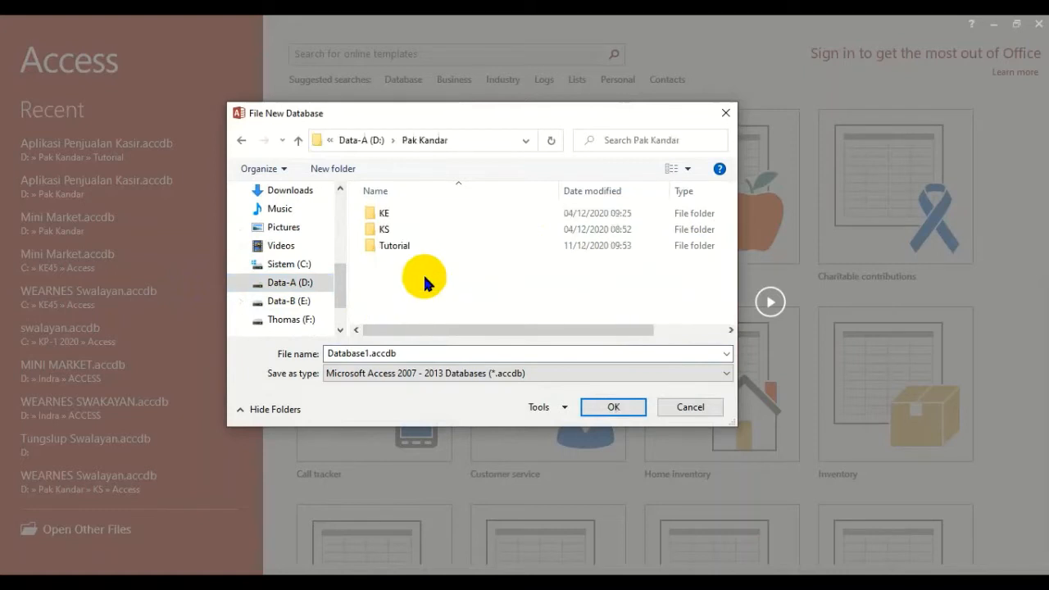
pyautogui.doubleClick(405, 244)
# - Name the new database file Mini Market and create the database
pyautogui.doubleClick(402, 353)
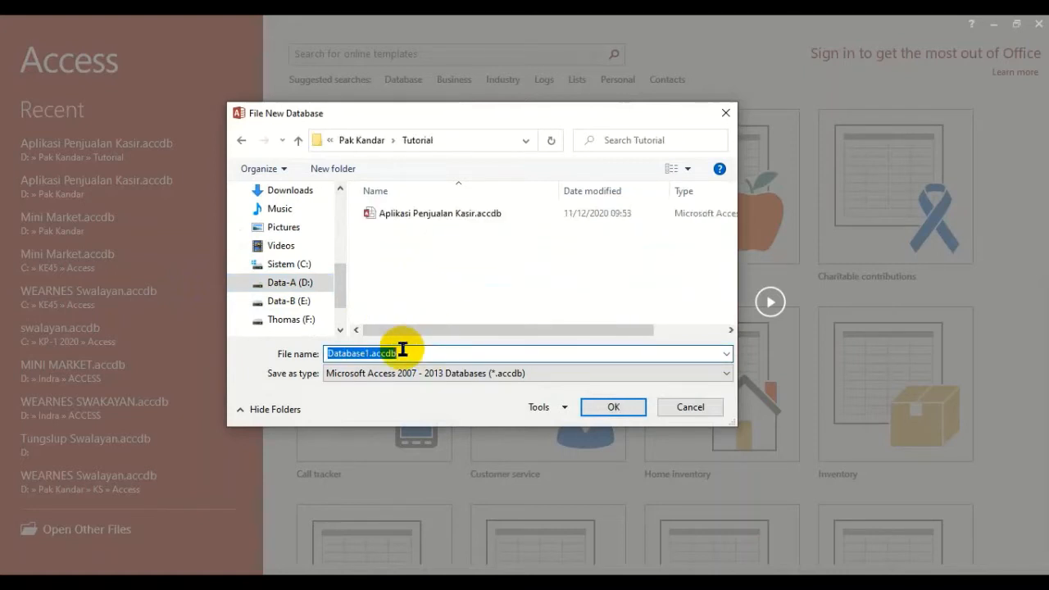
pyautogui.write('Mini Mar')
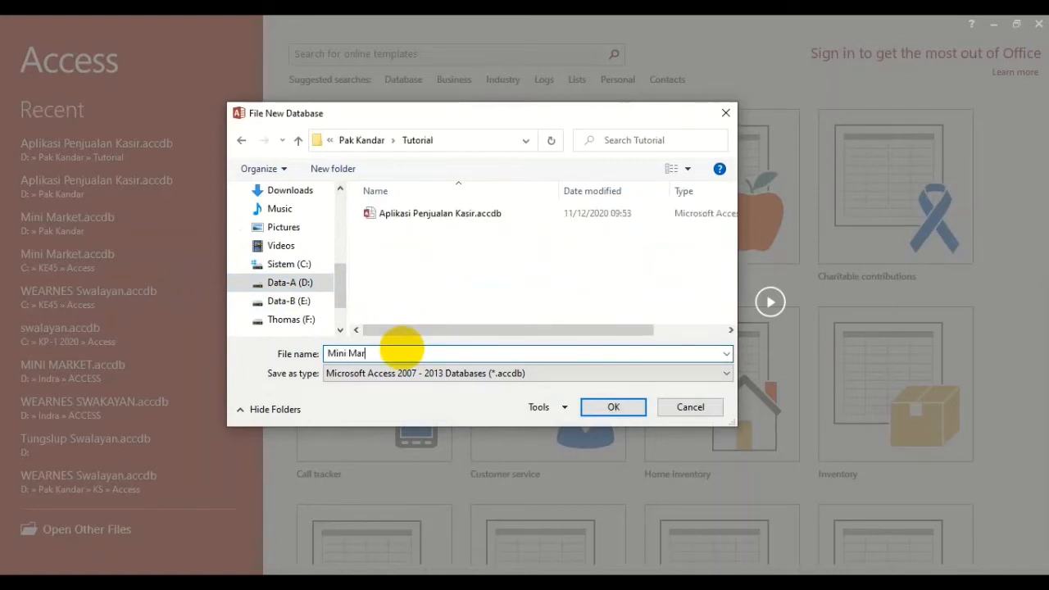
pyautogui.write('ket')
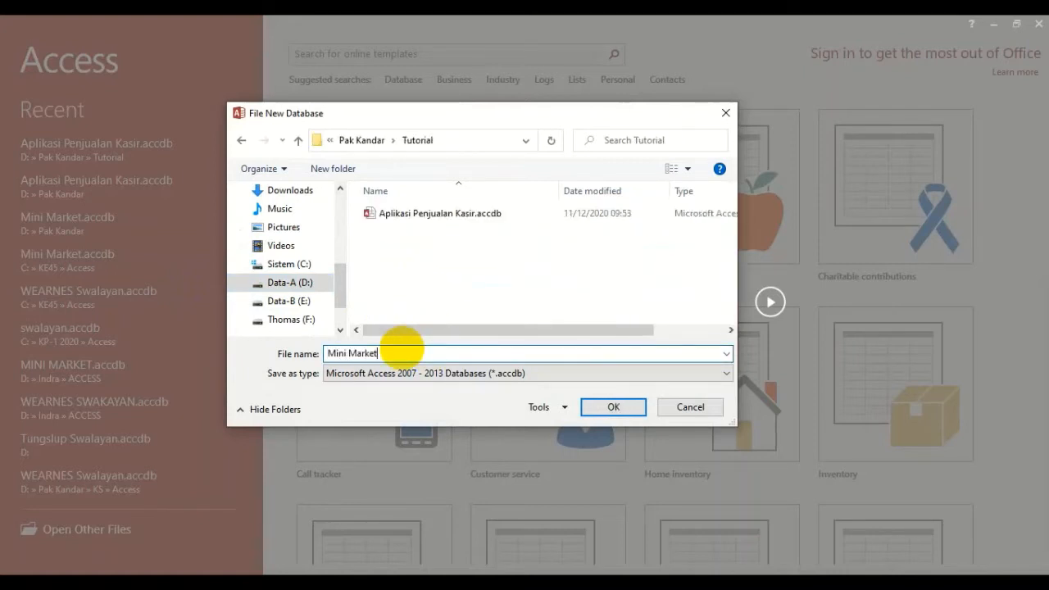
pyautogui.click(611, 412)
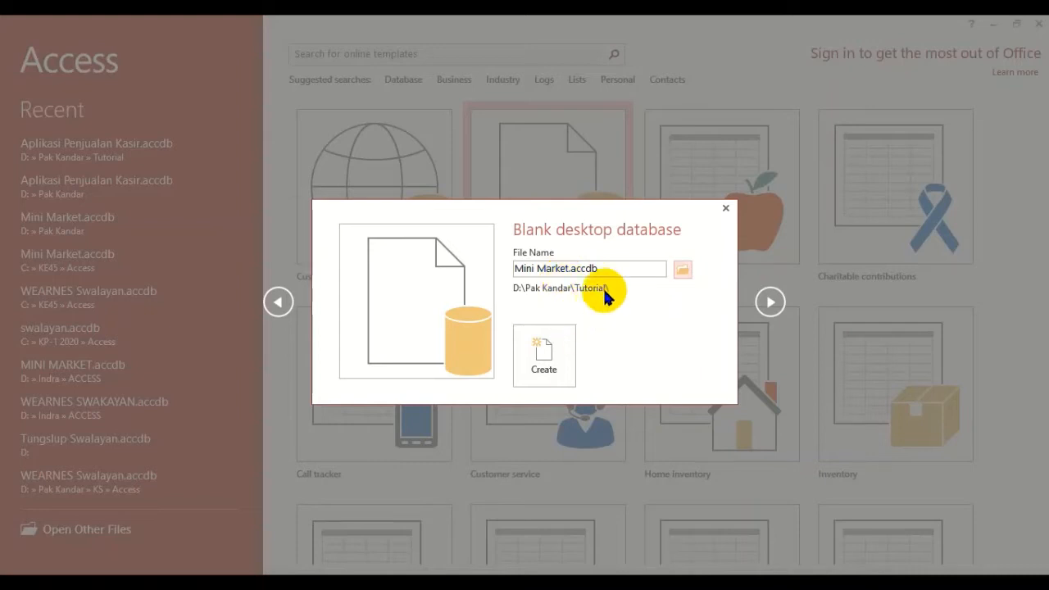
pyautogui.click(543, 344)
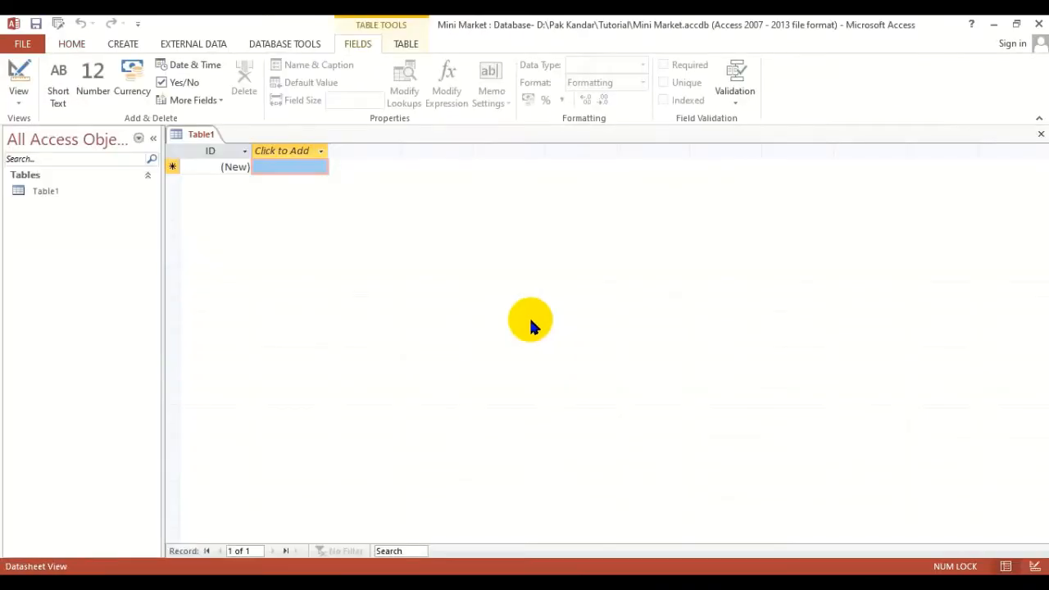
# - Close the default empty table and start a new table in Table Design
pyautogui.click(1040, 136)
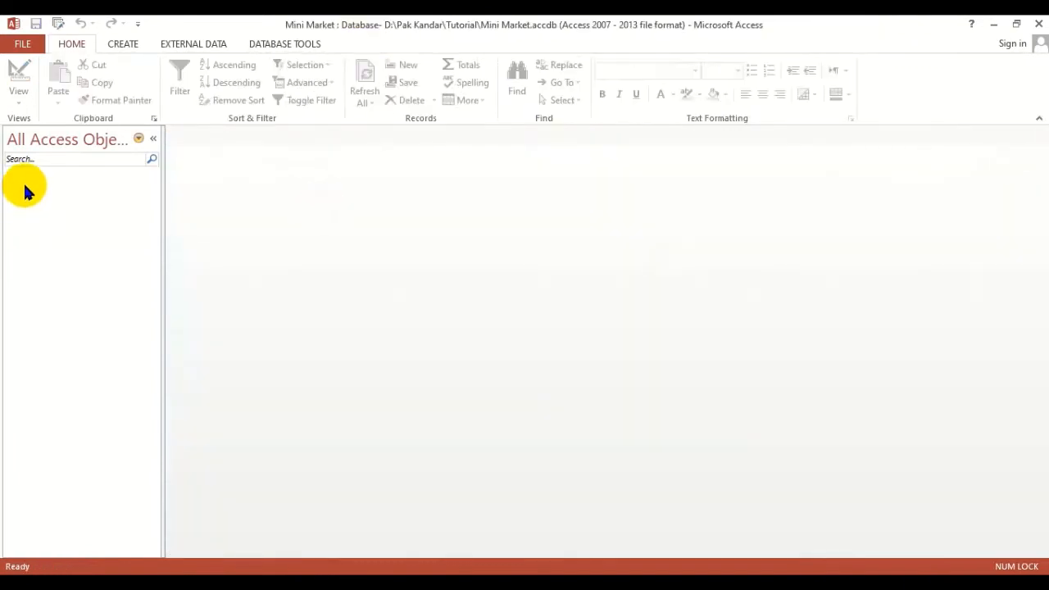
pyautogui.click(123, 45)
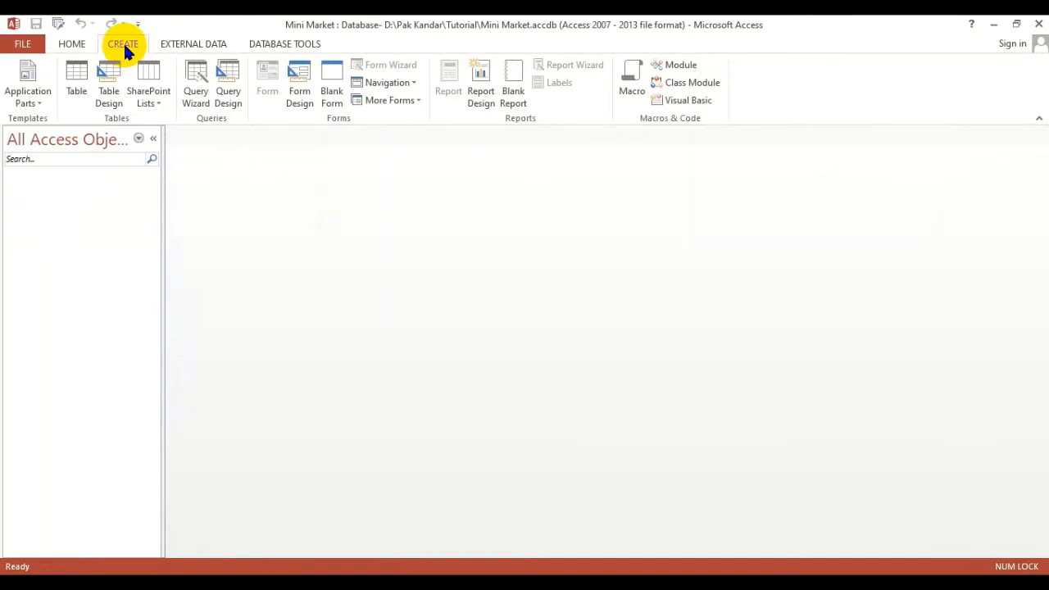
pyautogui.click(109, 95)
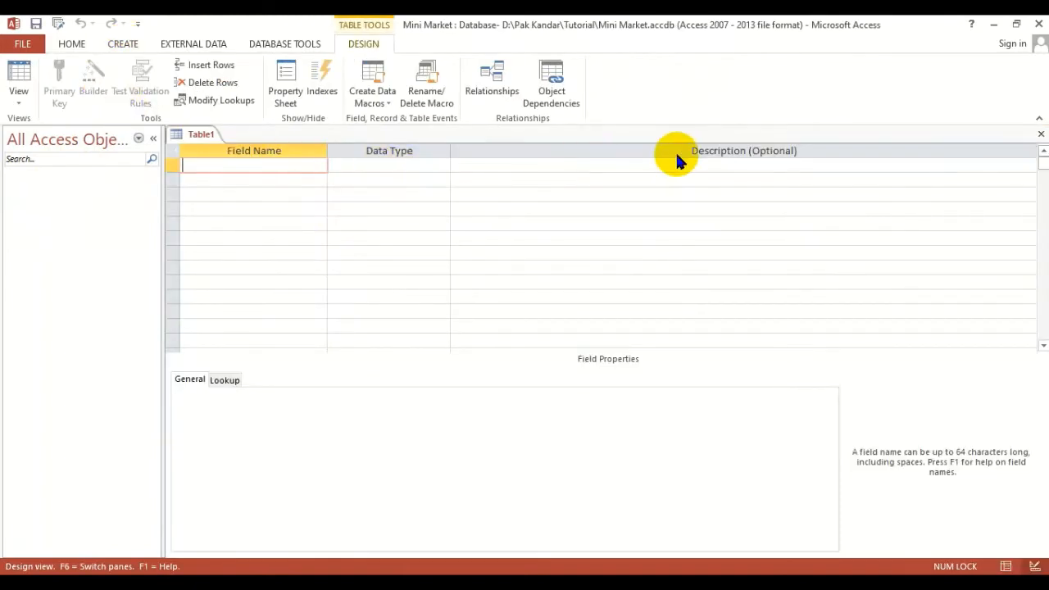
# - Add a Short Text field named kd_jns with a field size of 5
pyautogui.write('kd_jns')
pyautogui.press('Tab')
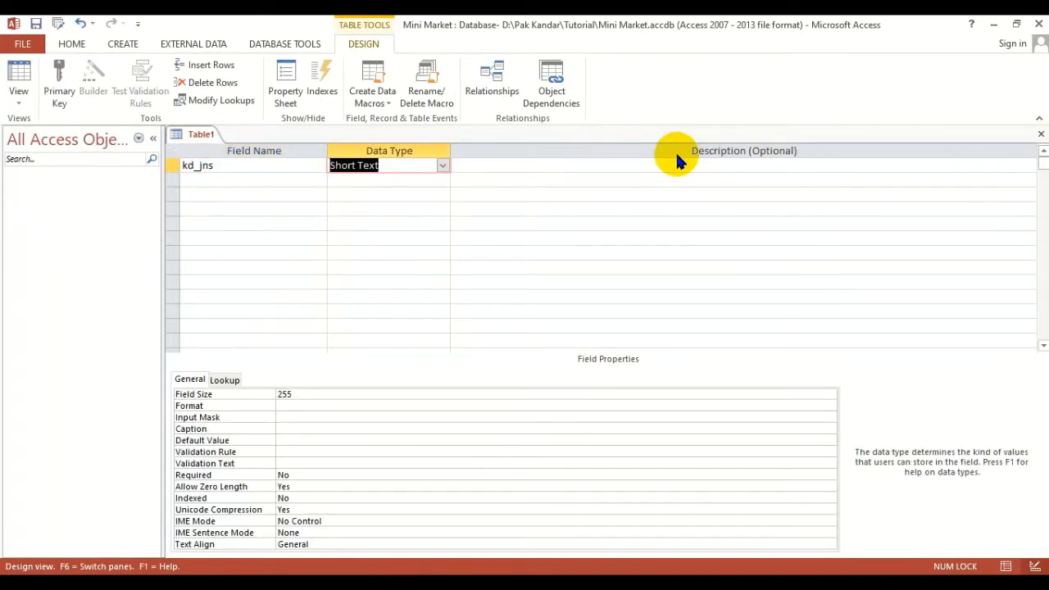
pyautogui.click(312, 392)
pyautogui.write('5')
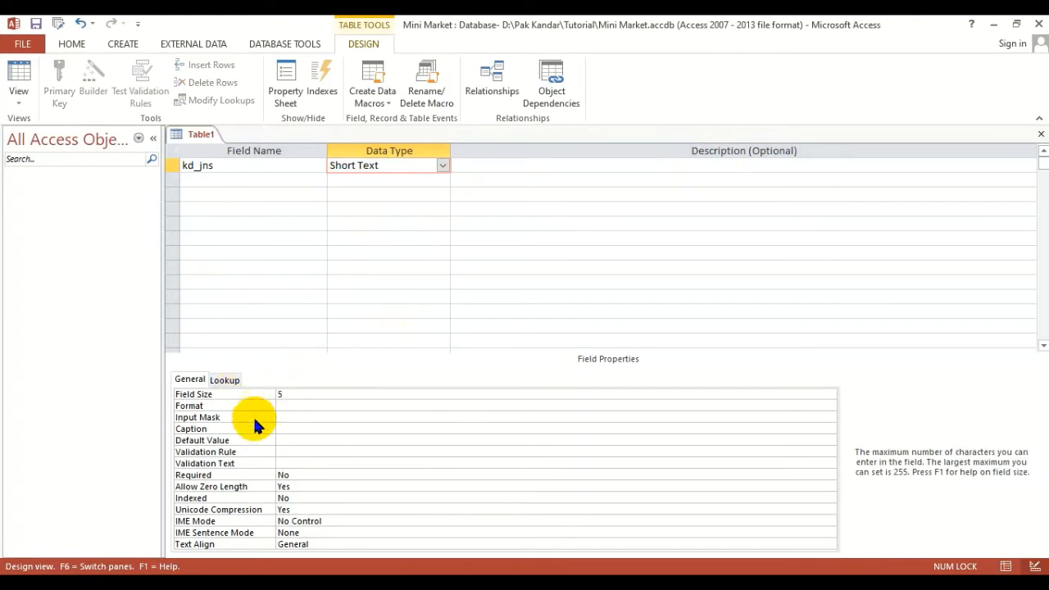
# - Give the kd_jns field the caption "Kode Jenis" and the default value JNS
pyautogui.click(281, 428)
pyautogui.write('Kode Jenis')
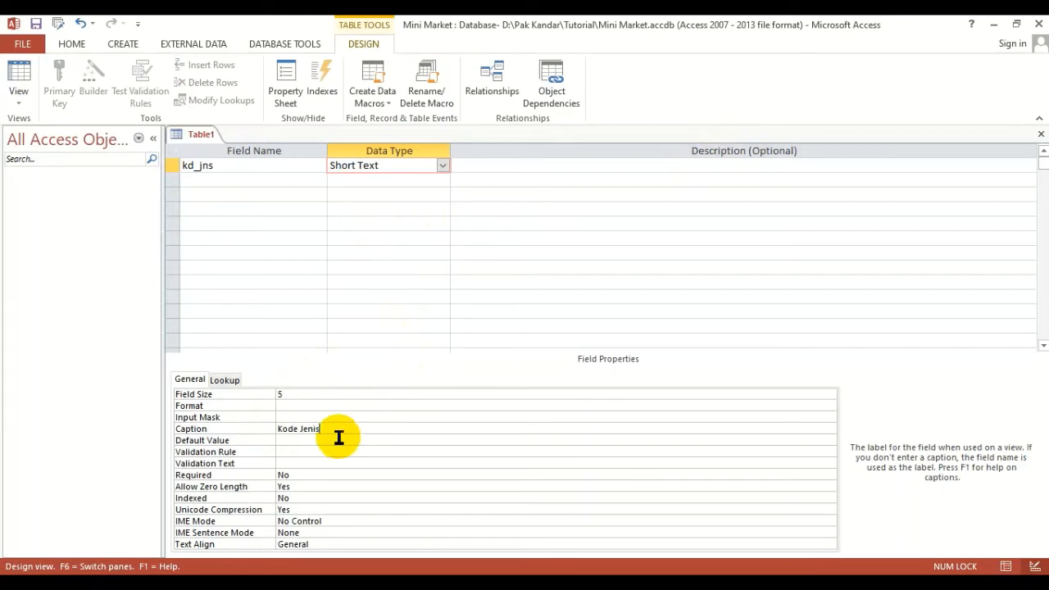
pyautogui.click(306, 441)
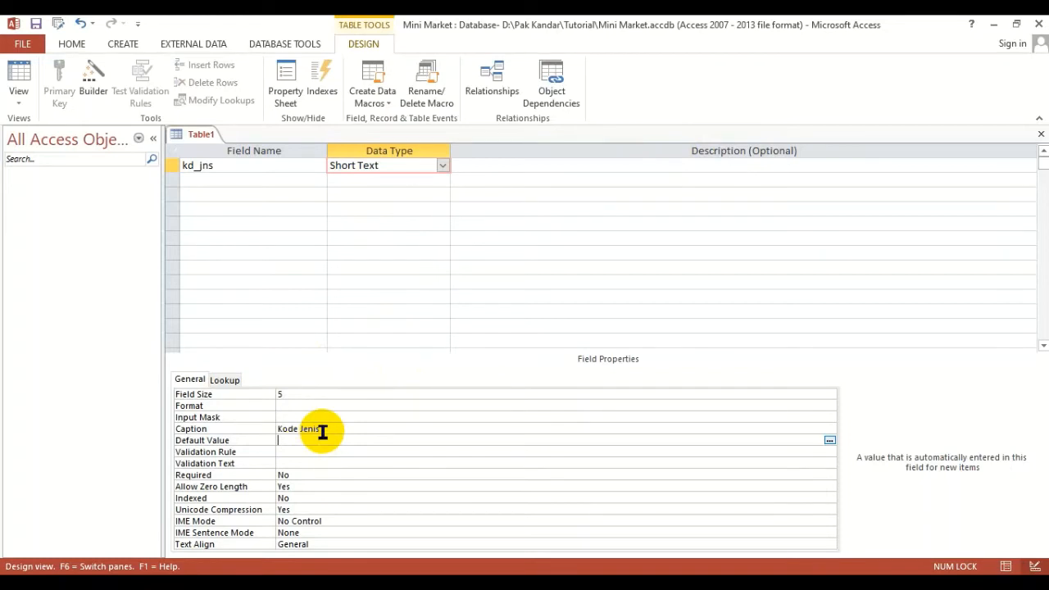
pyautogui.write('JNS')
# - Add a Short Text field named nama_jns with field size 30 and the caption "Jenis Barang"
pyautogui.click(268, 173)
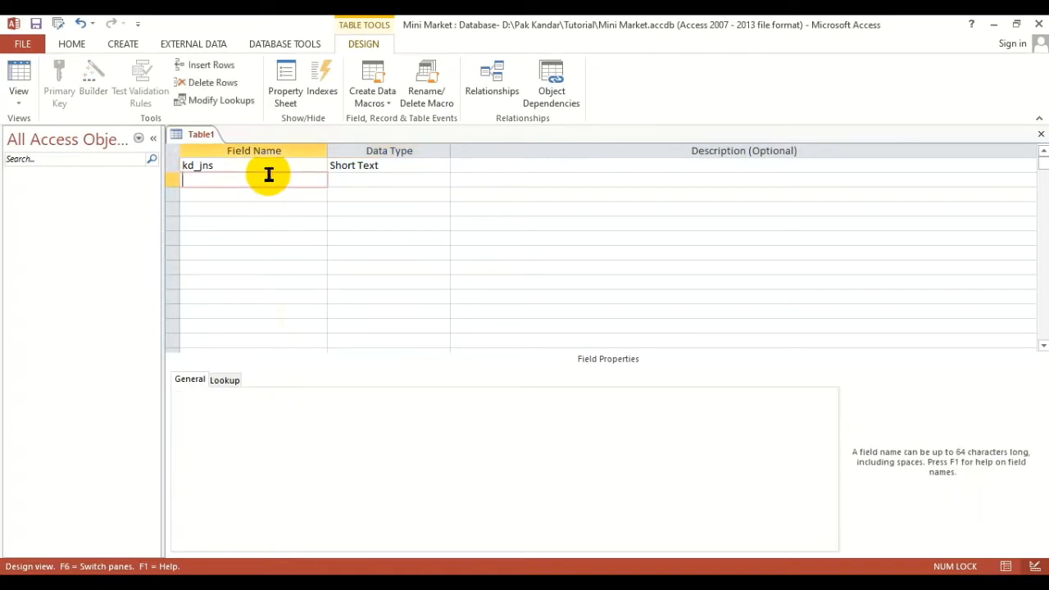
pyautogui.write('nama_jns')
pyautogui.click(358, 180)
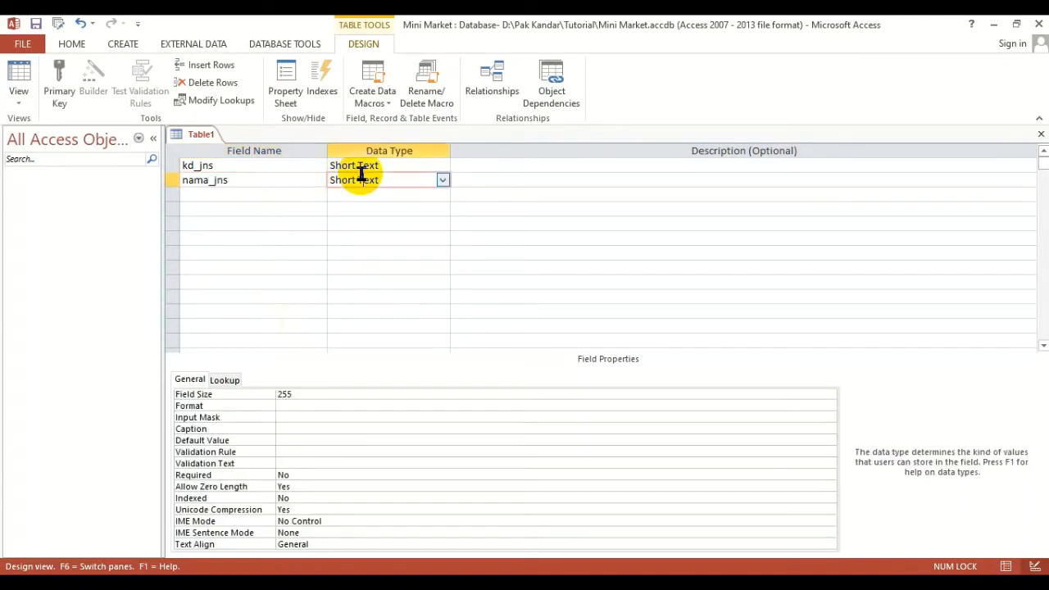
pyautogui.click(329, 389)
pyautogui.moveTo(329, 388); pyautogui.dragTo(237, 393)
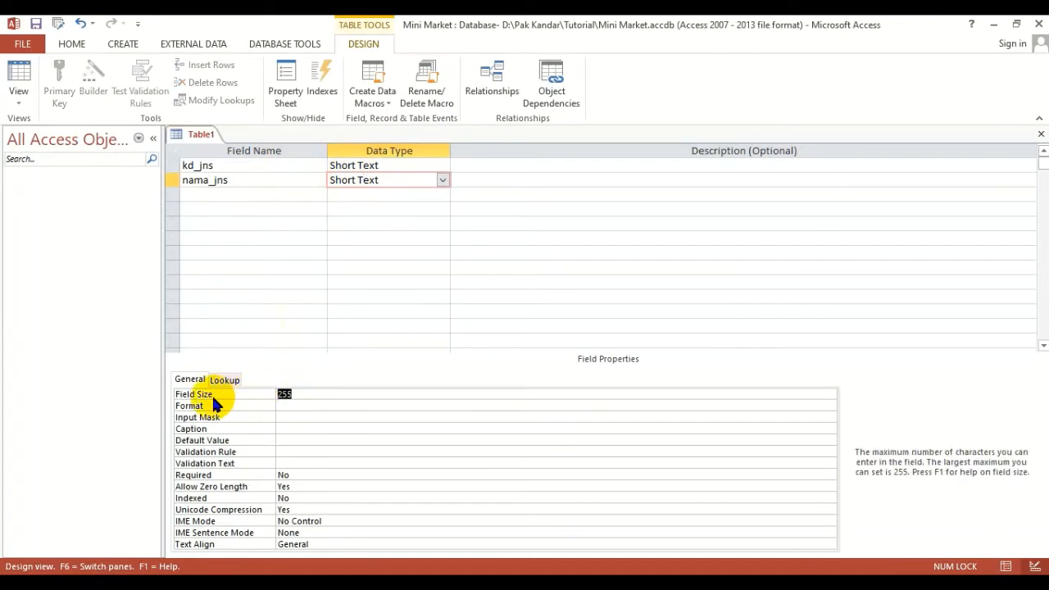
pyautogui.write('30')
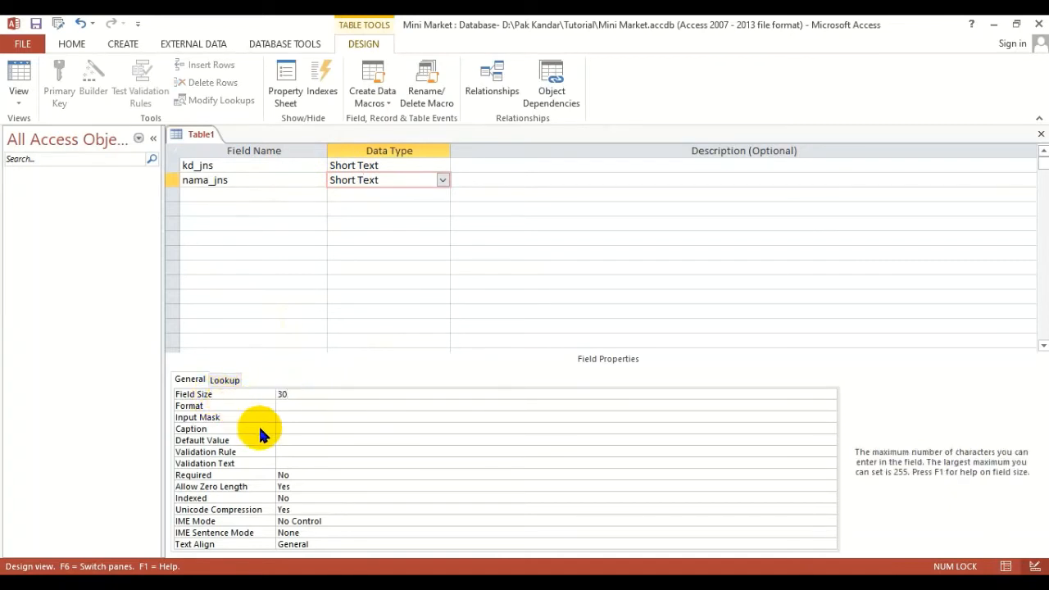
pyautogui.click(287, 429)
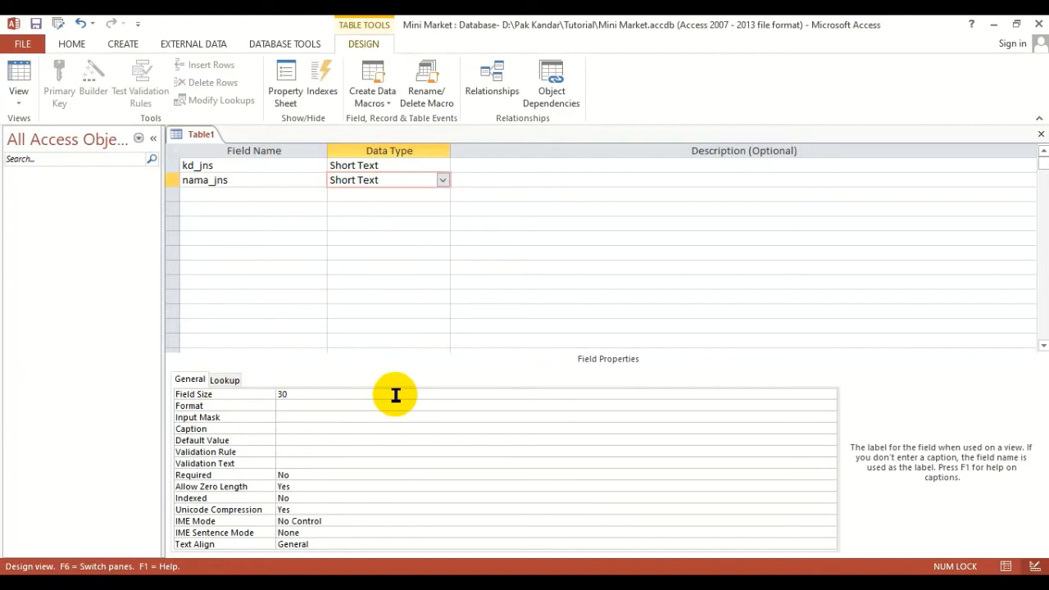
pyautogui.write('Jenis Barang')
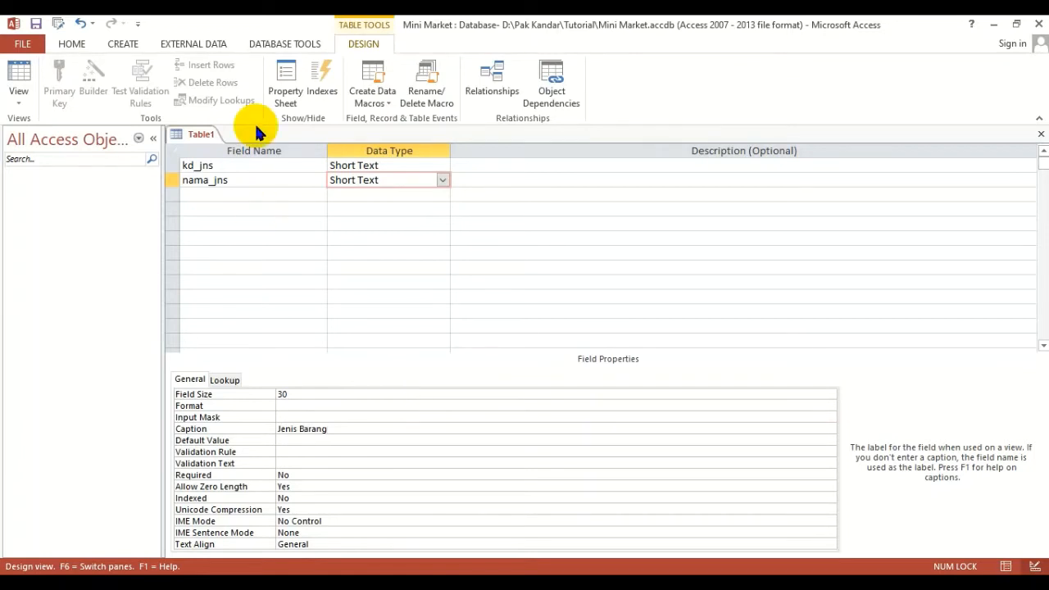
# - Review the field properties of kd_jns and nama_jns in the table design
pyautogui.click(255, 180)
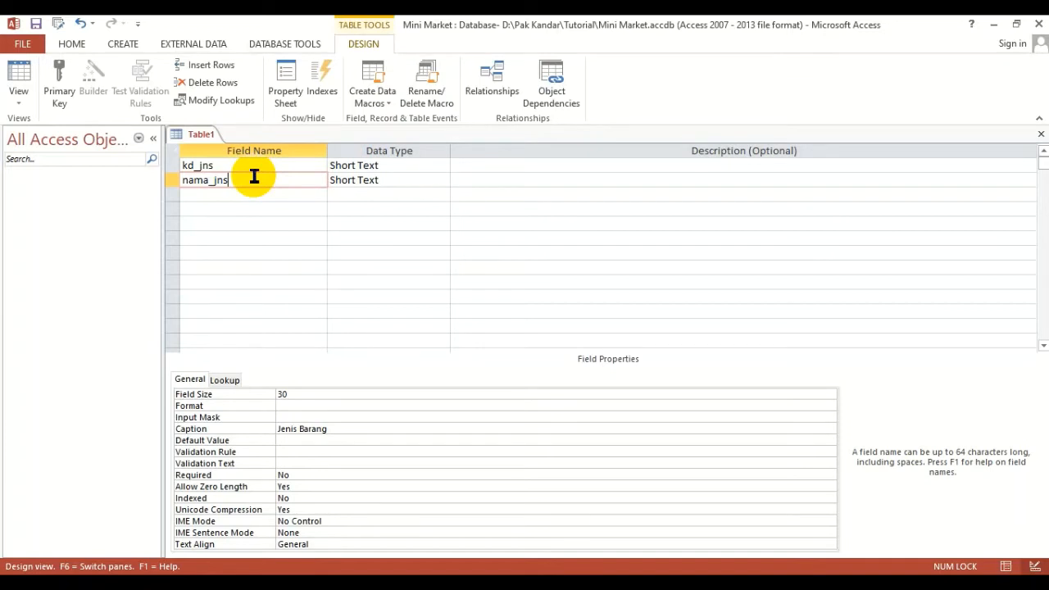
pyautogui.click(248, 165)
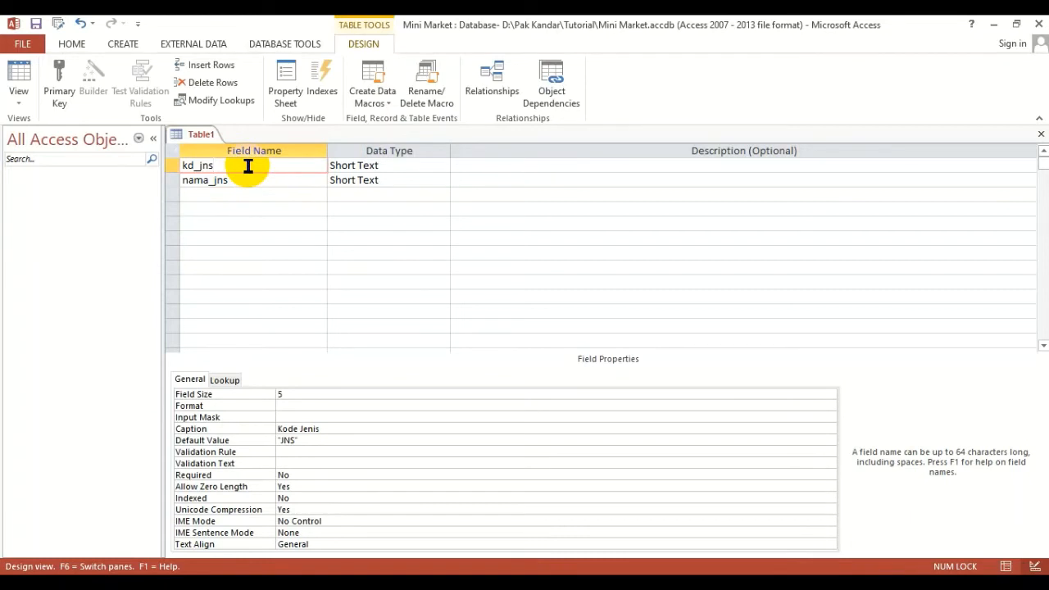
pyautogui.click(259, 178)
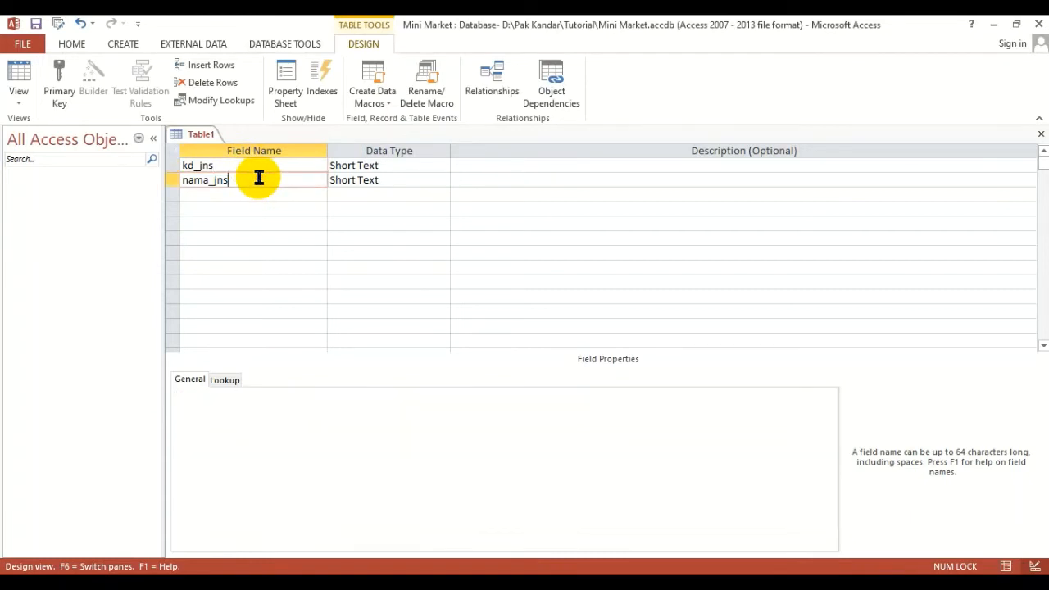
pyautogui.click(247, 168)
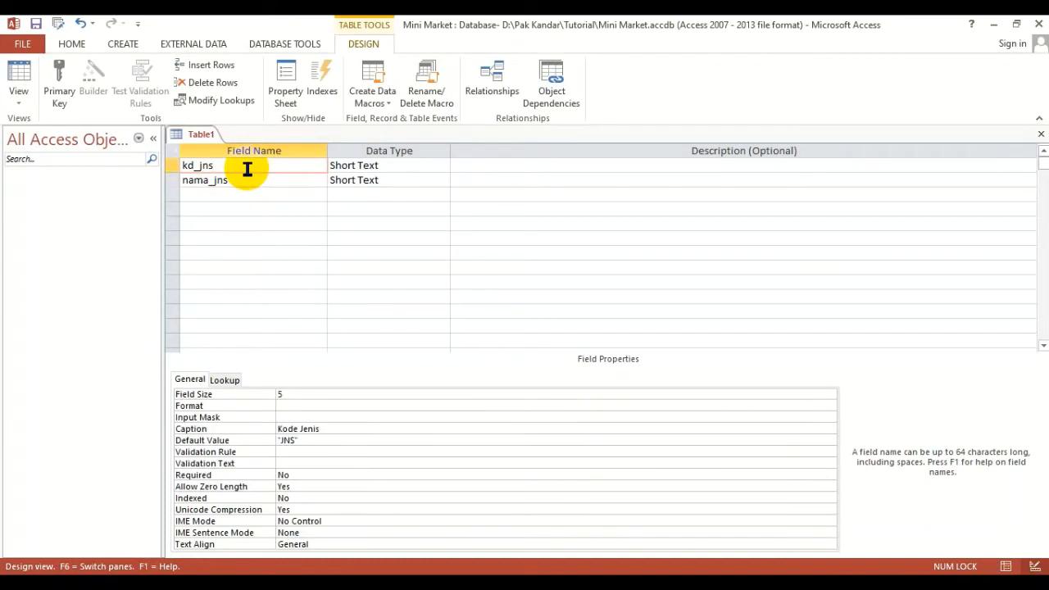
pyautogui.click(251, 178)
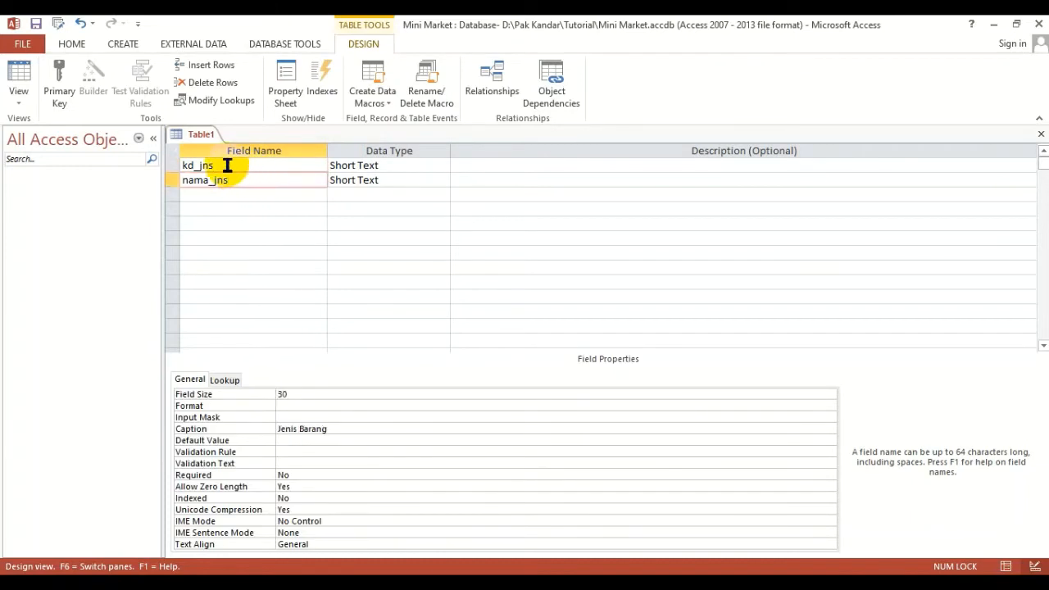
# - Make kd_jns the primary key and save the table as tb_Jenis while switching to Datasheet View
pyautogui.click(227, 164)
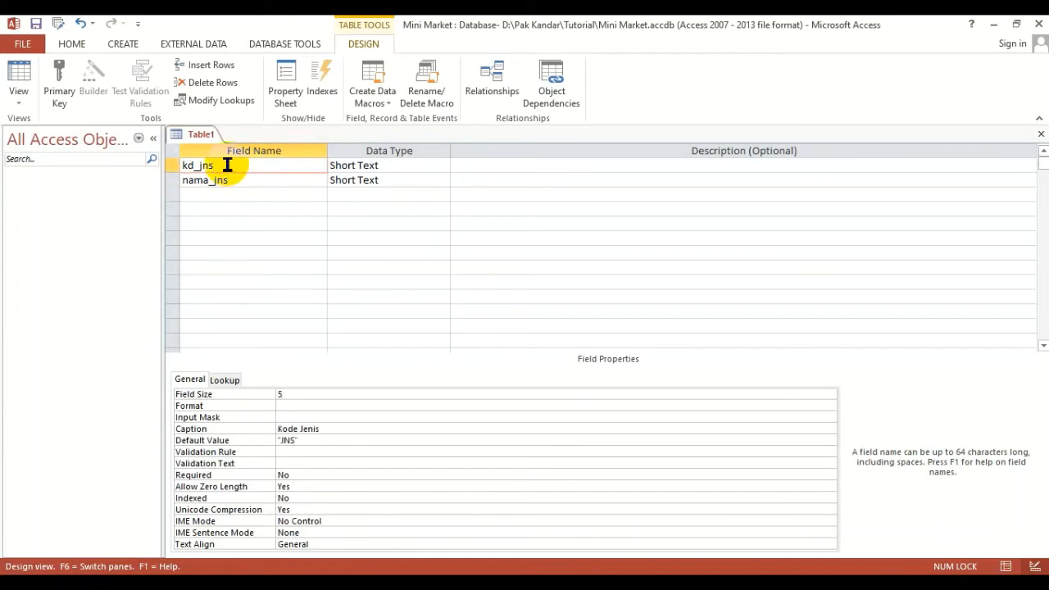
pyautogui.click(62, 86)
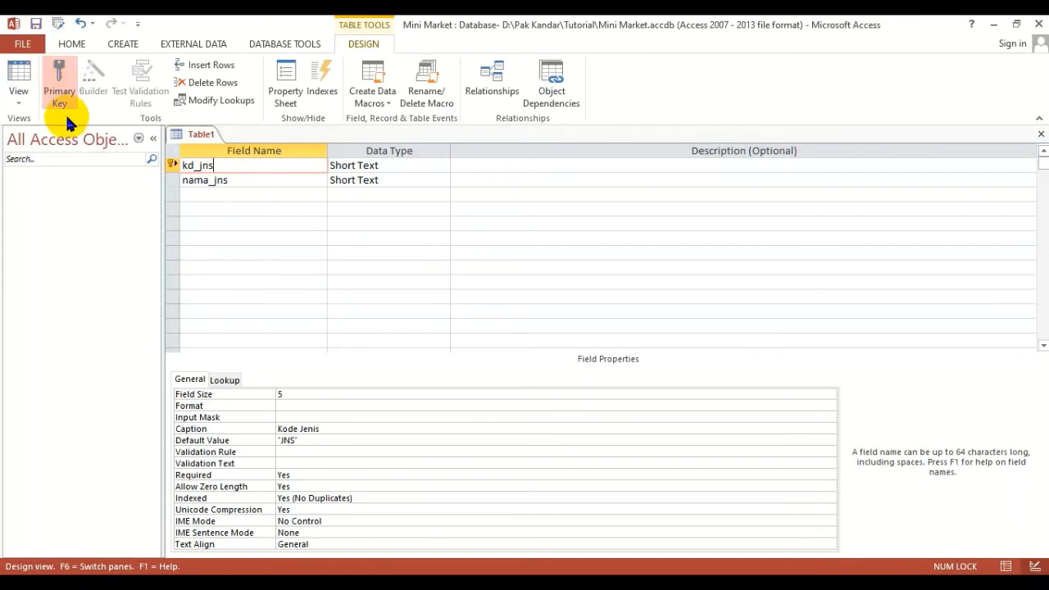
pyautogui.click(18, 99)
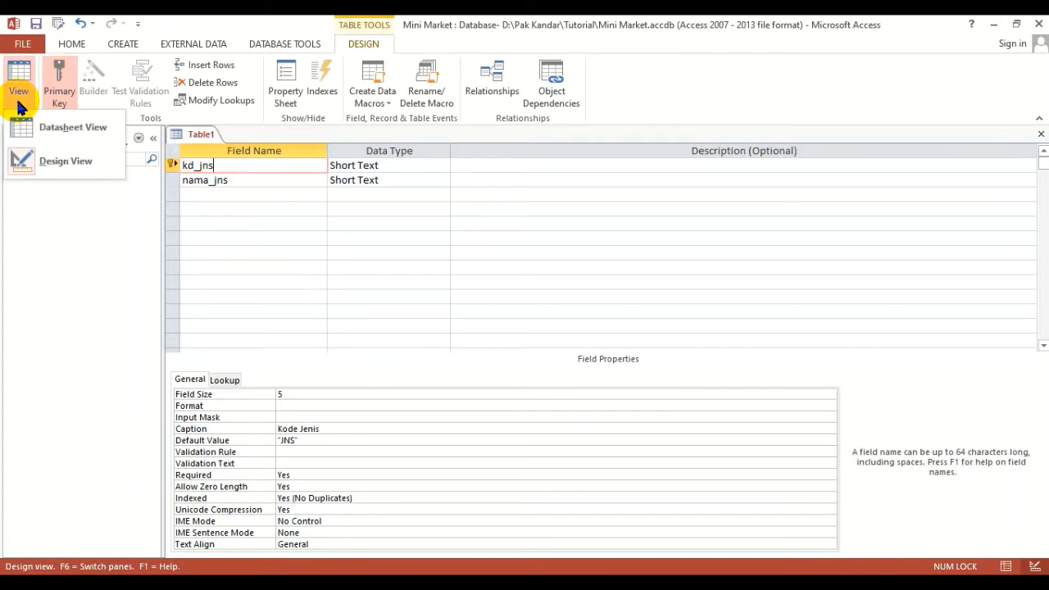
pyautogui.click(58, 138)
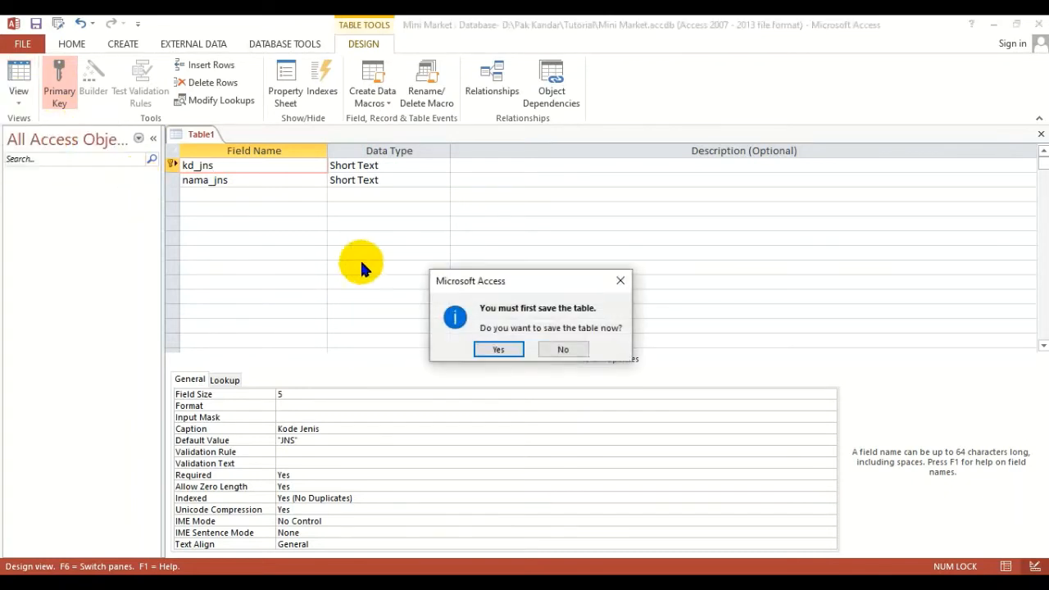
pyautogui.click(502, 350)
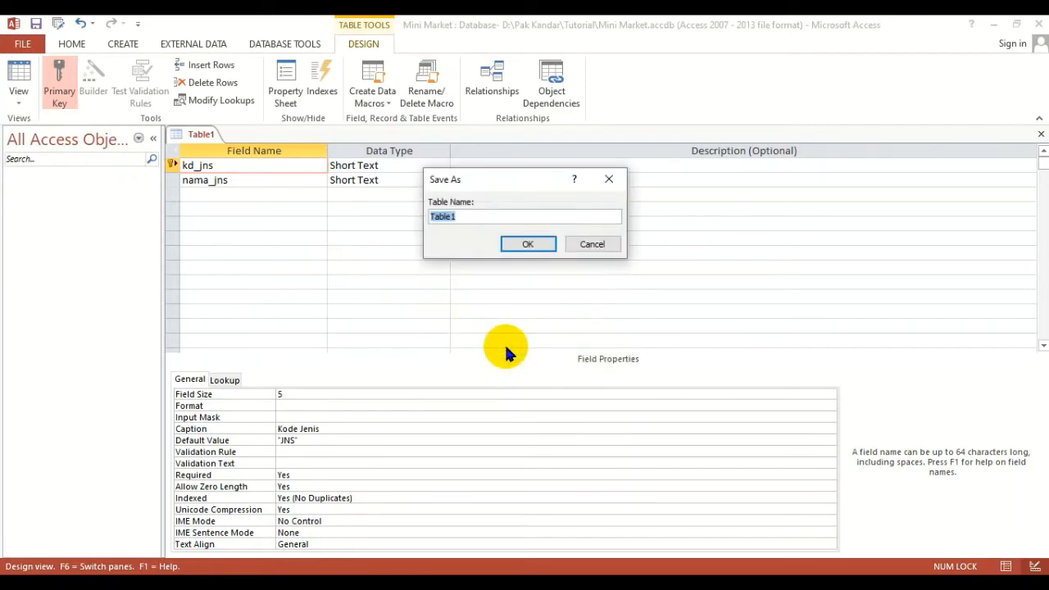
pyautogui.write('tb_Jenis')
pyautogui.click(528, 244)
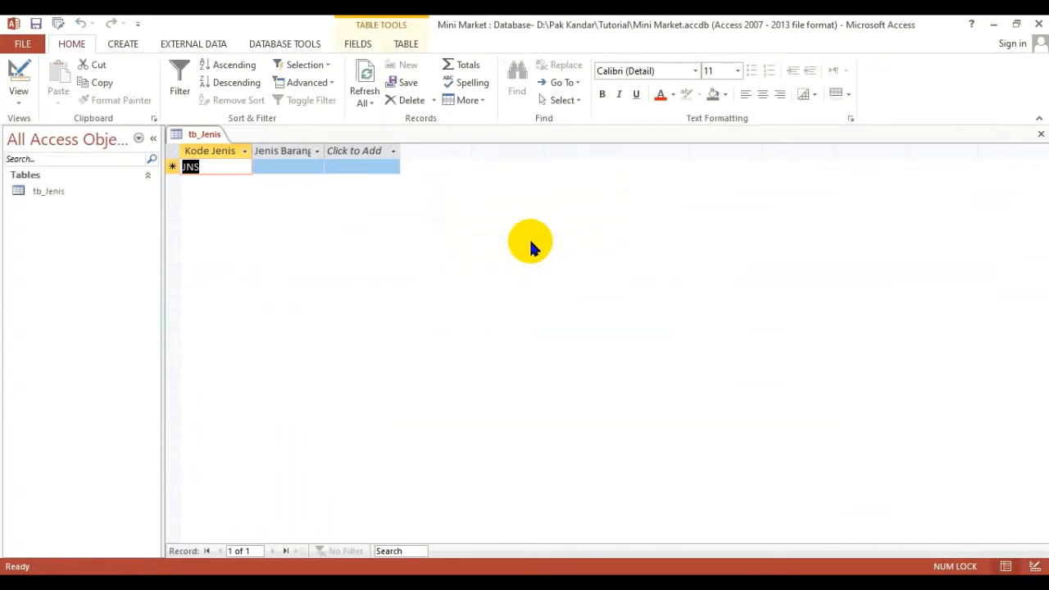
# - Enter the first two records in tb_Jenis: JNS01 with Rokok and JNS02 with Kosmetik
pyautogui.click(219, 170)
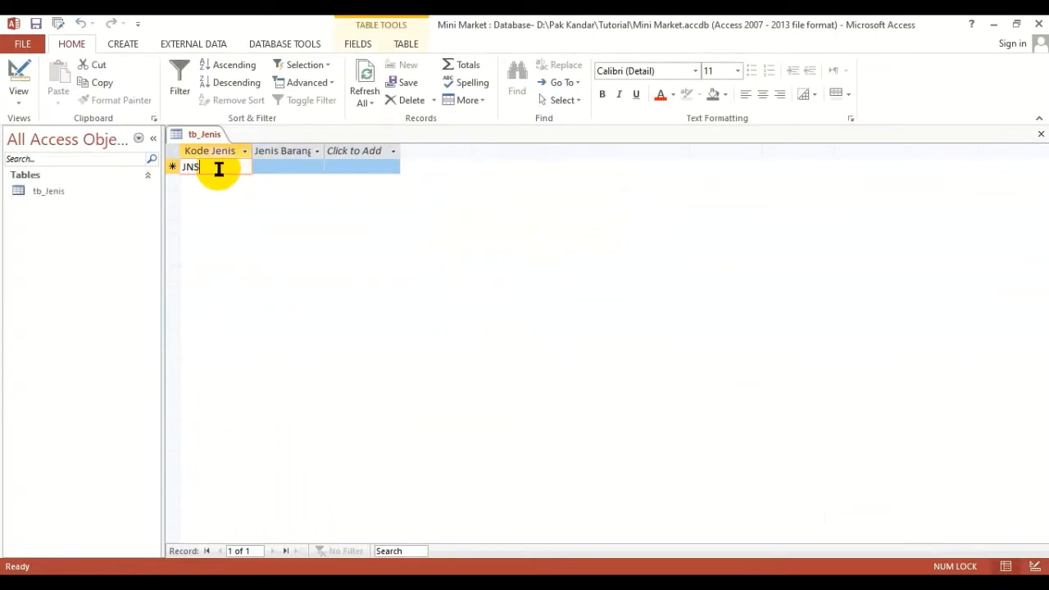
pyautogui.write('01')
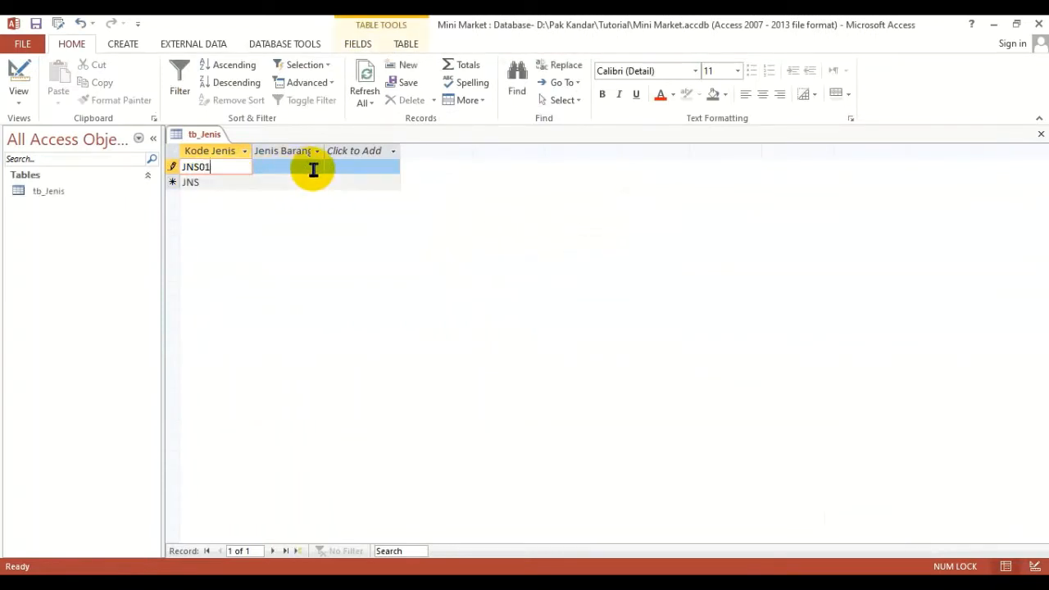
pyautogui.press('Tab')
pyautogui.write('Rokok')
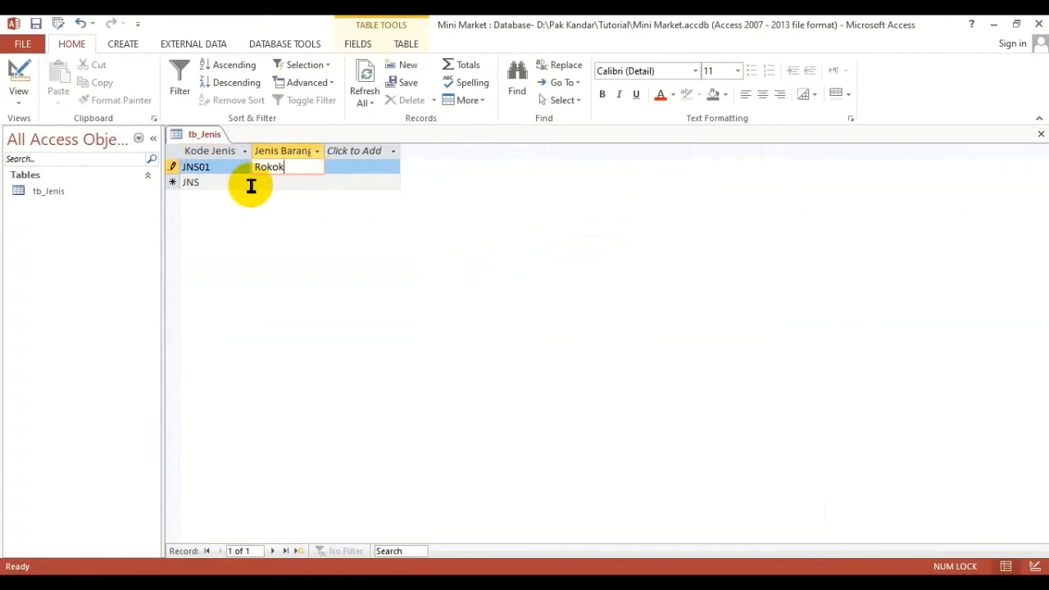
pyautogui.click(232, 186)
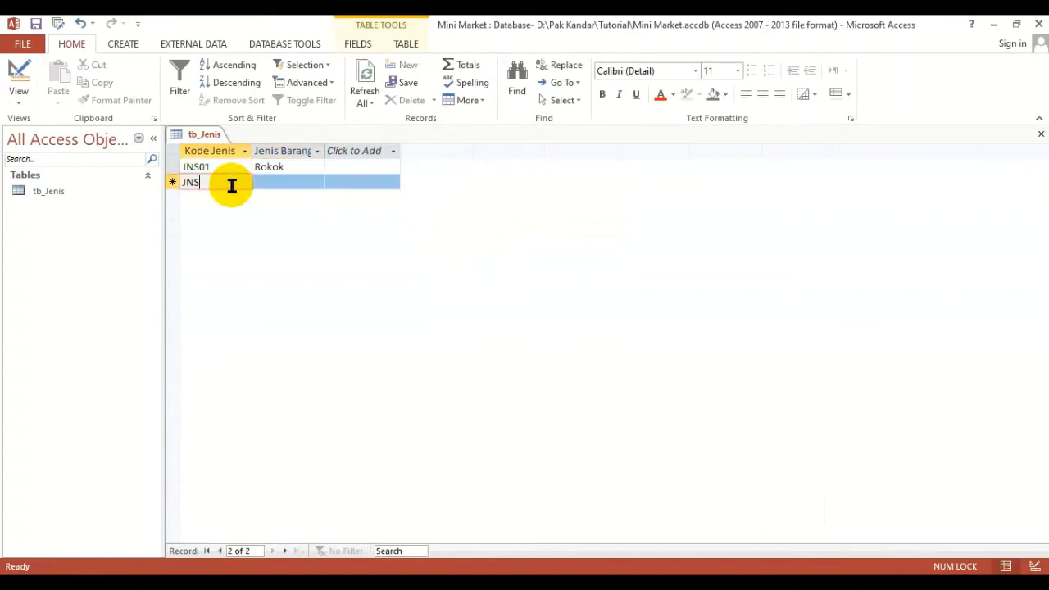
pyautogui.write('02')
pyautogui.press('Tab')
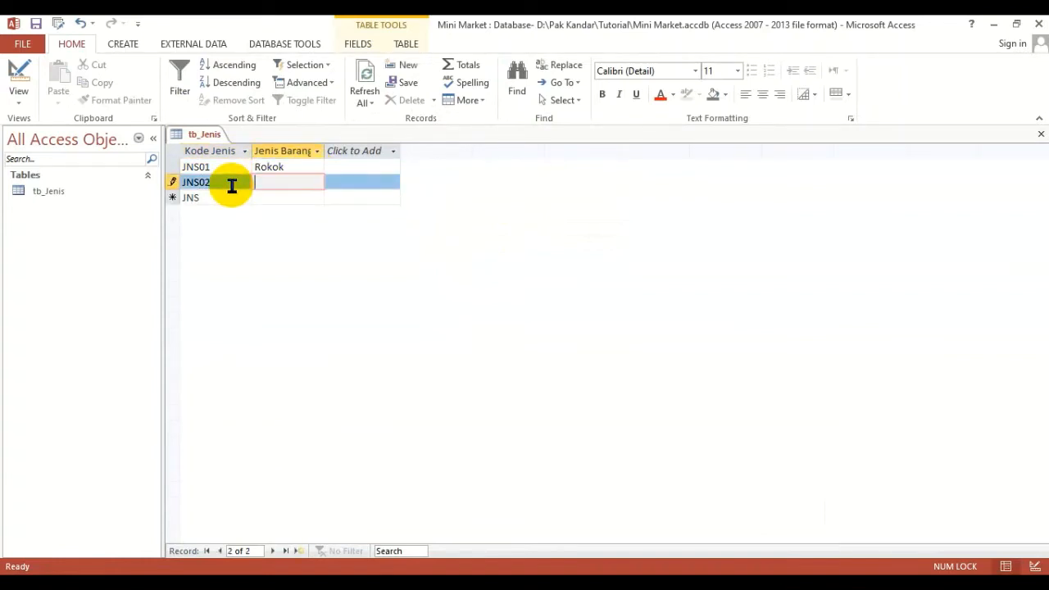
pyautogui.write('Kosmetik')
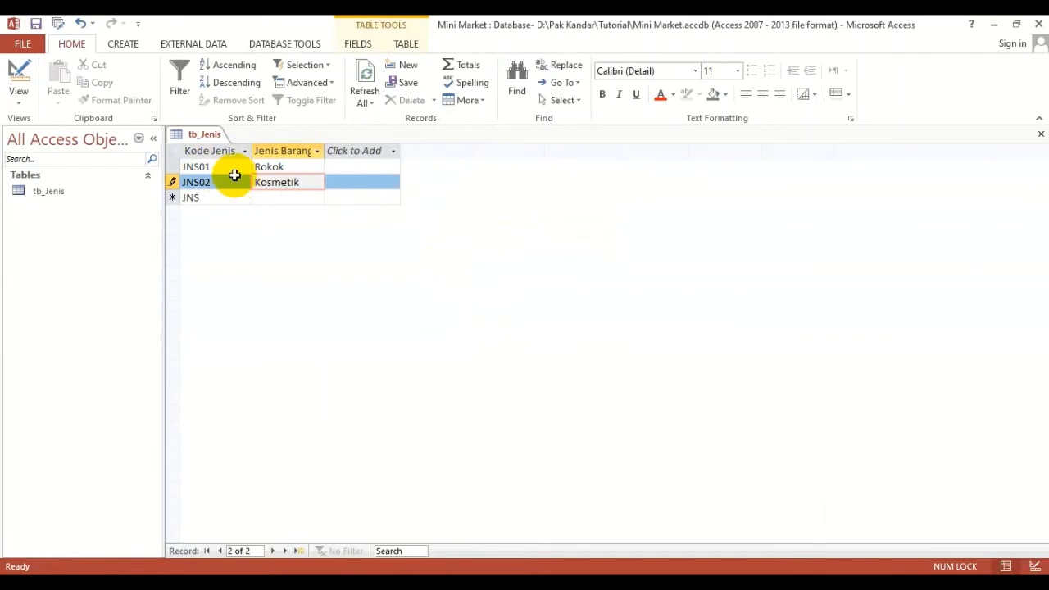
# - Try to add a third record with the duplicate code JNS02 and Jenis Barang Kamar Mandi
pyautogui.click(211, 200)
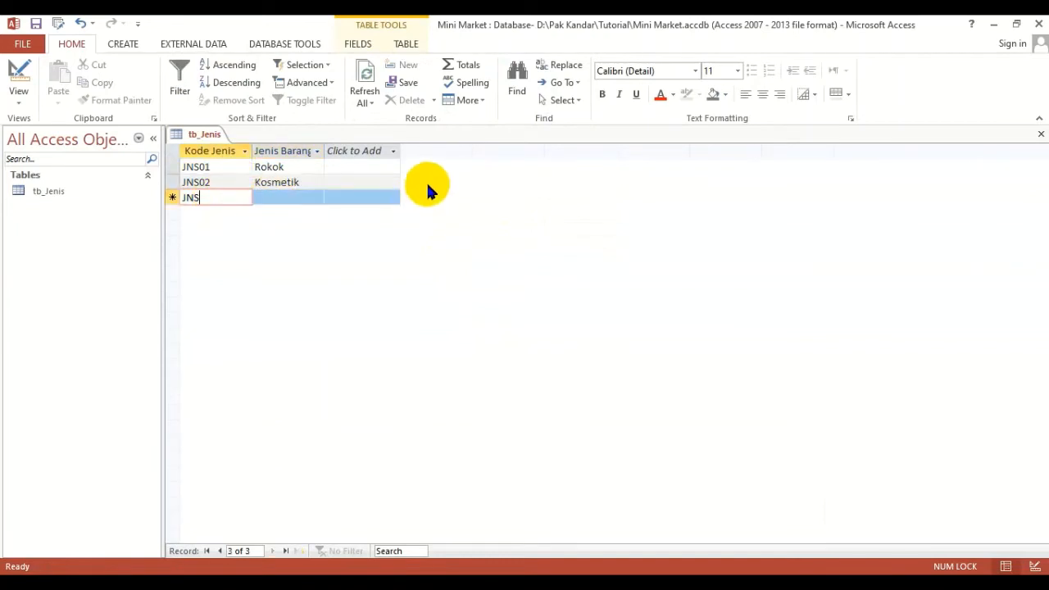
pyautogui.write('02')
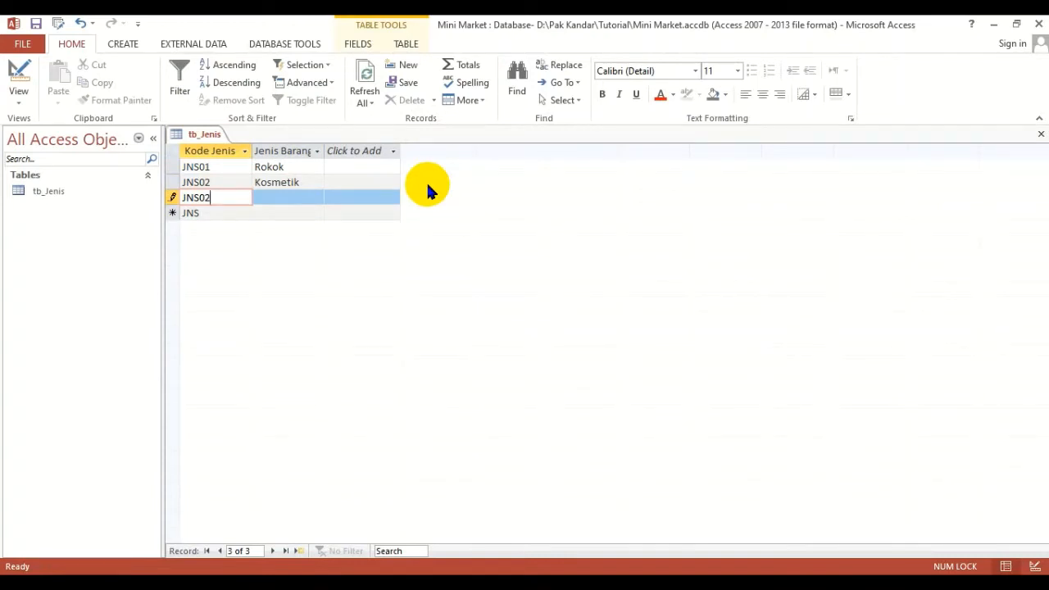
pyautogui.press('Tab')
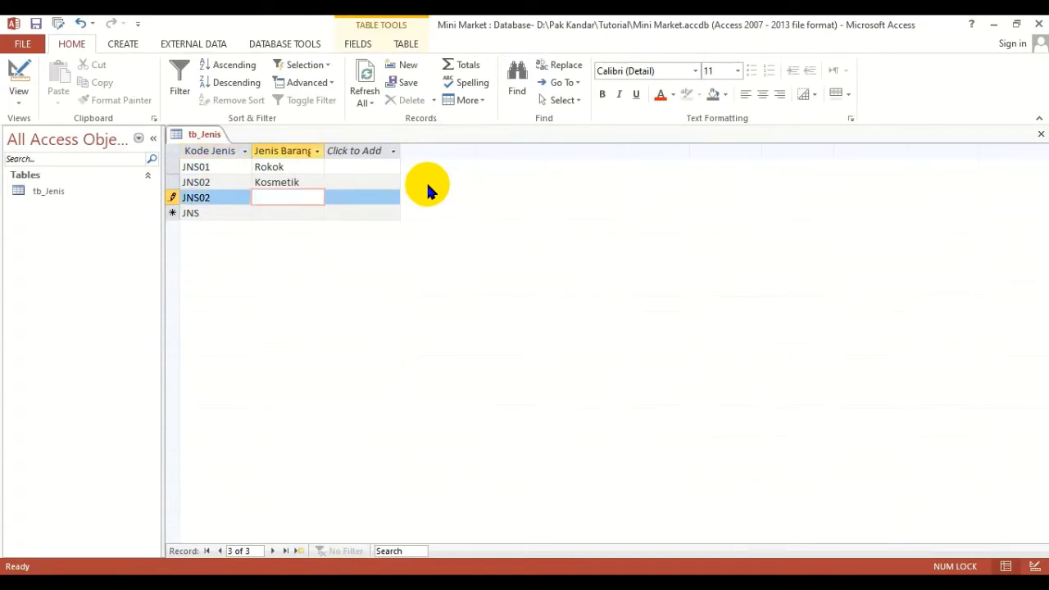
pyautogui.write('Kamar mandi')
pyautogui.press('BackSpace')
pyautogui.press('BackSpace')
pyautogui.press('BackSpace')
pyautogui.press('BackSpace')
pyautogui.press('BackSpace')
pyautogui.write('Mandi')
pyautogui.click(217, 212)
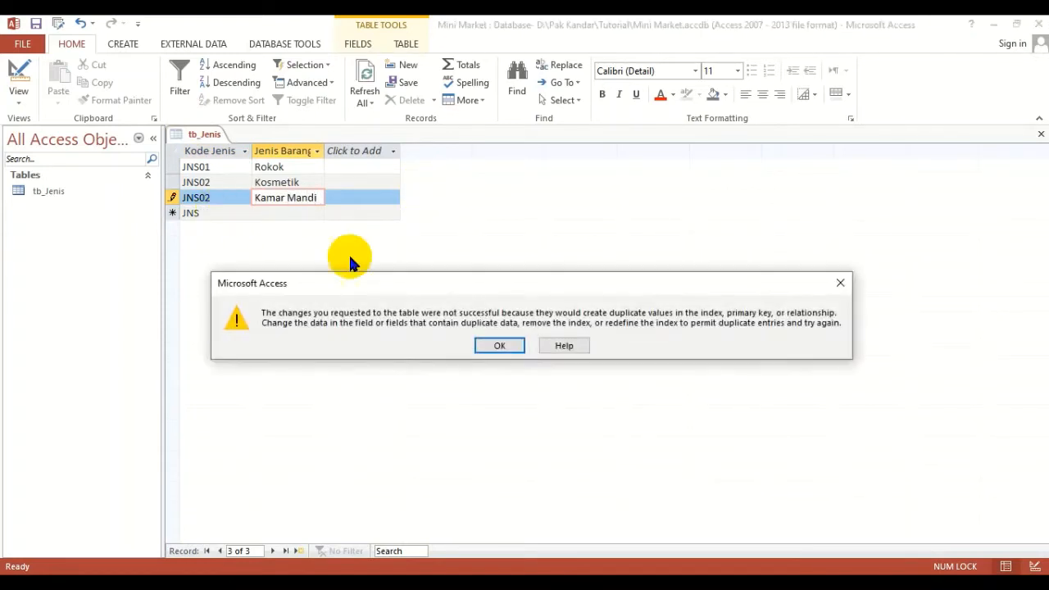
pyautogui.click(508, 358)
# - Correct the Kode Jenis of the Kamar Mandi record to JNS03
pyautogui.click(226, 201)
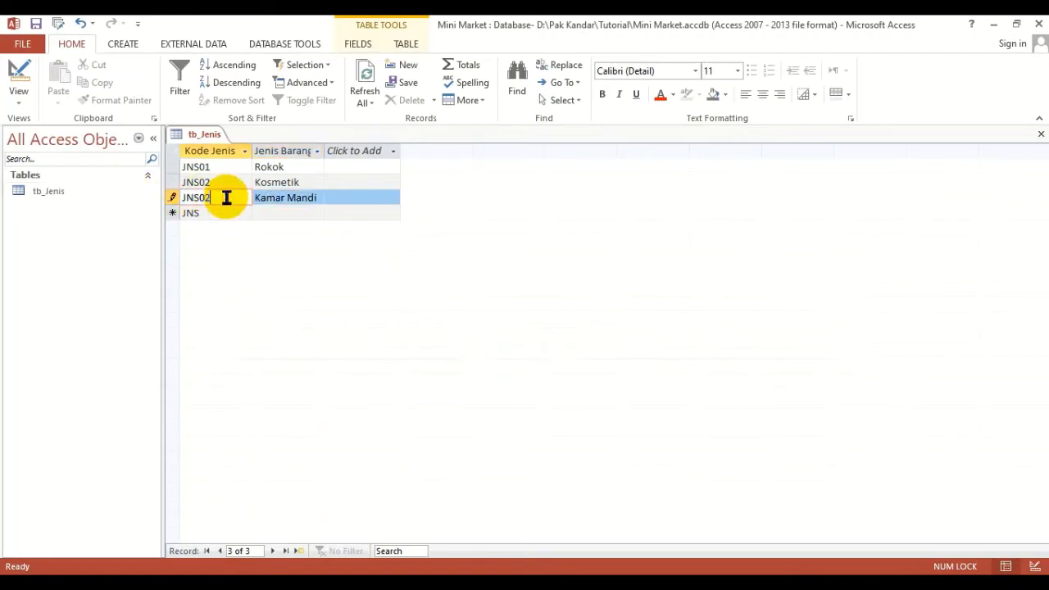
pyautogui.press('BackSpace')
pyautogui.write('3')
# - Add two more records to tb_Jenis: JNS04 with Elektronik and JNS05 with Jamu
pyautogui.click(229, 214)
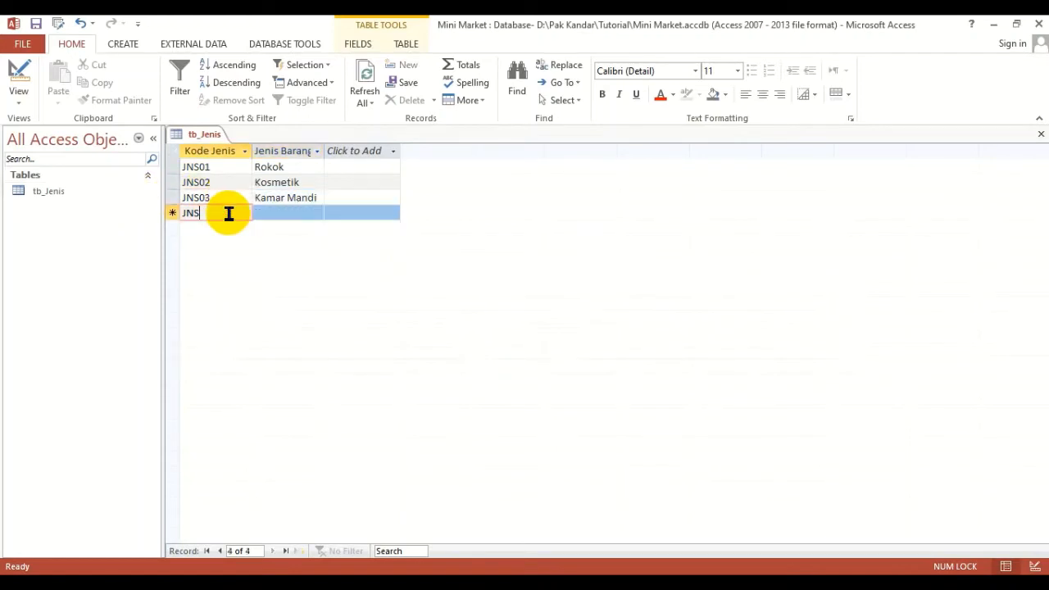
pyautogui.write('04')
pyautogui.press('Tab')
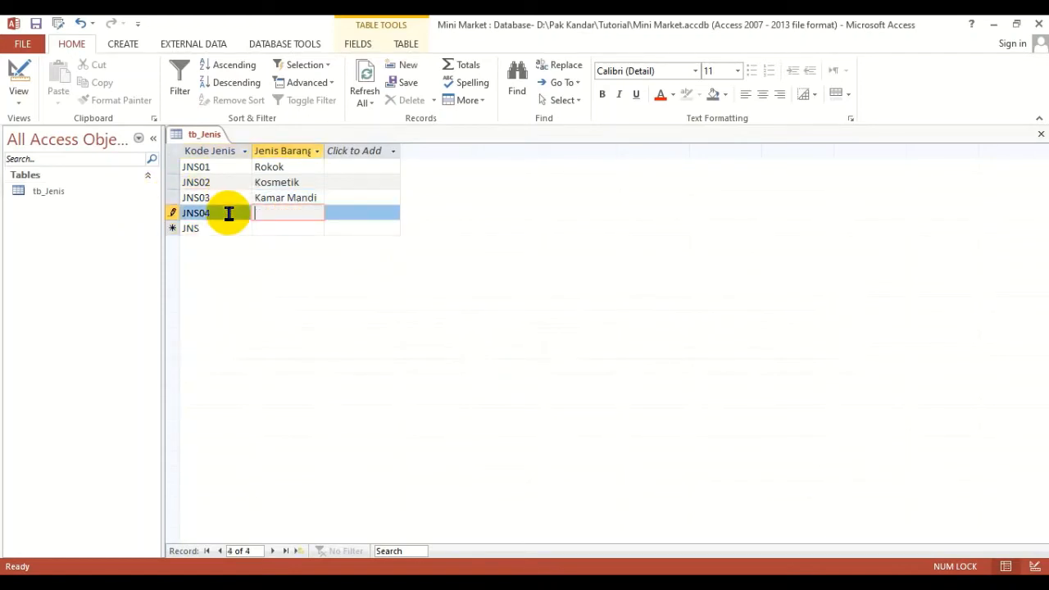
pyautogui.write('Elektronik')
pyautogui.click(213, 229)
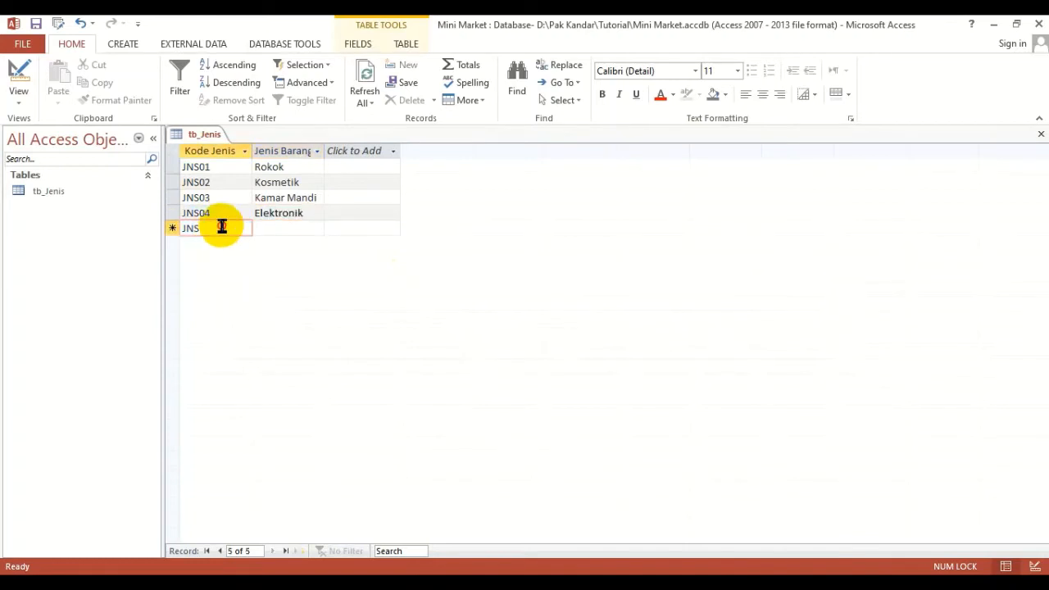
pyautogui.write('05')
pyautogui.press('Tab')
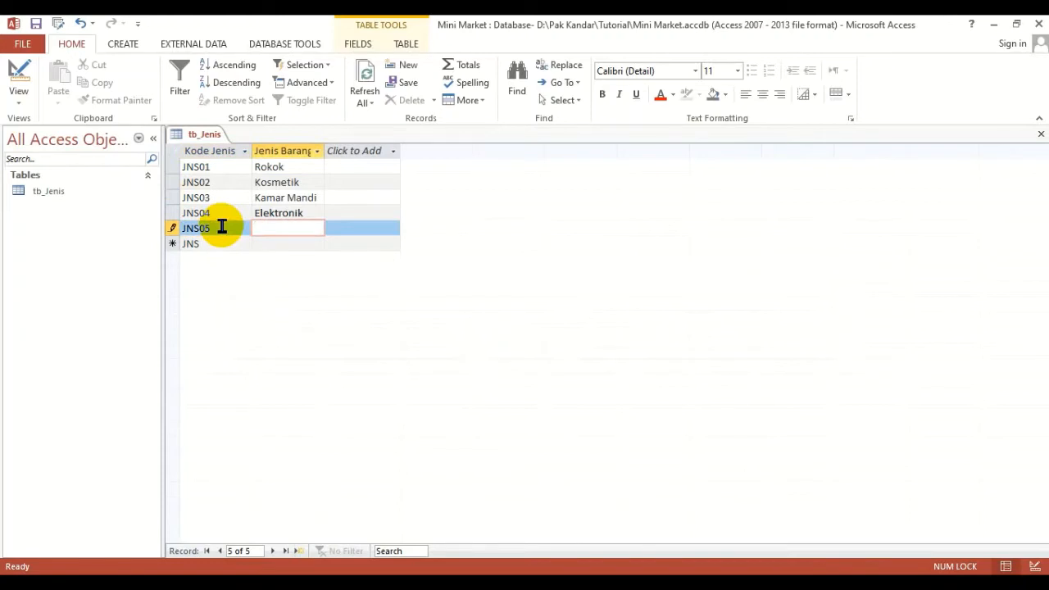
pyautogui.write('Jamu')
# - Add the record JNS06 with Jenis Barang Minuman to tb_Jenis
pyautogui.click(229, 244)
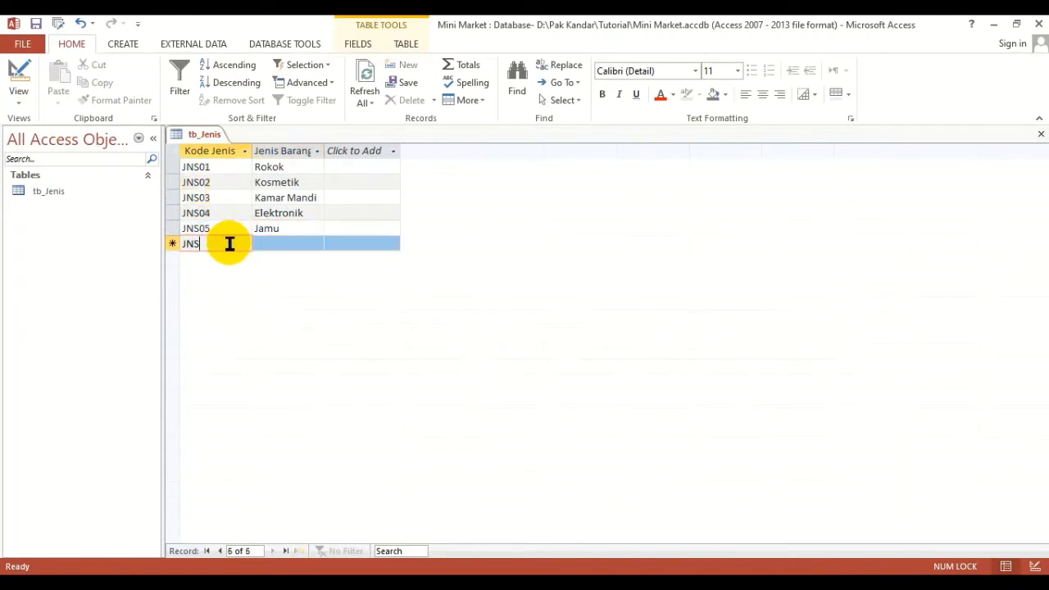
pyautogui.write('06')
pyautogui.press('Tab')
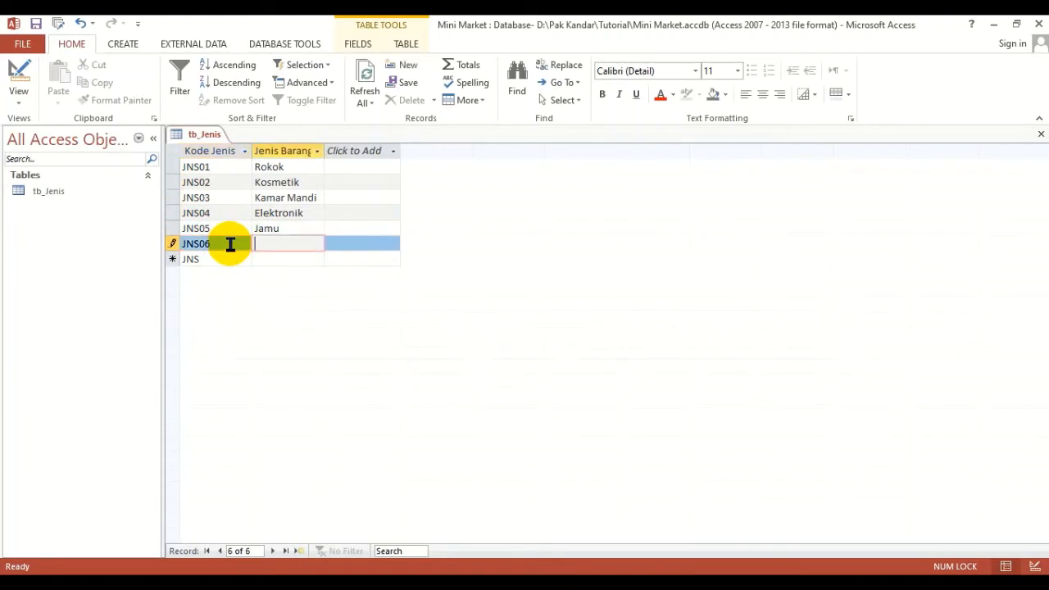
pyautogui.write('Minuman')
pyautogui.click(351, 213)
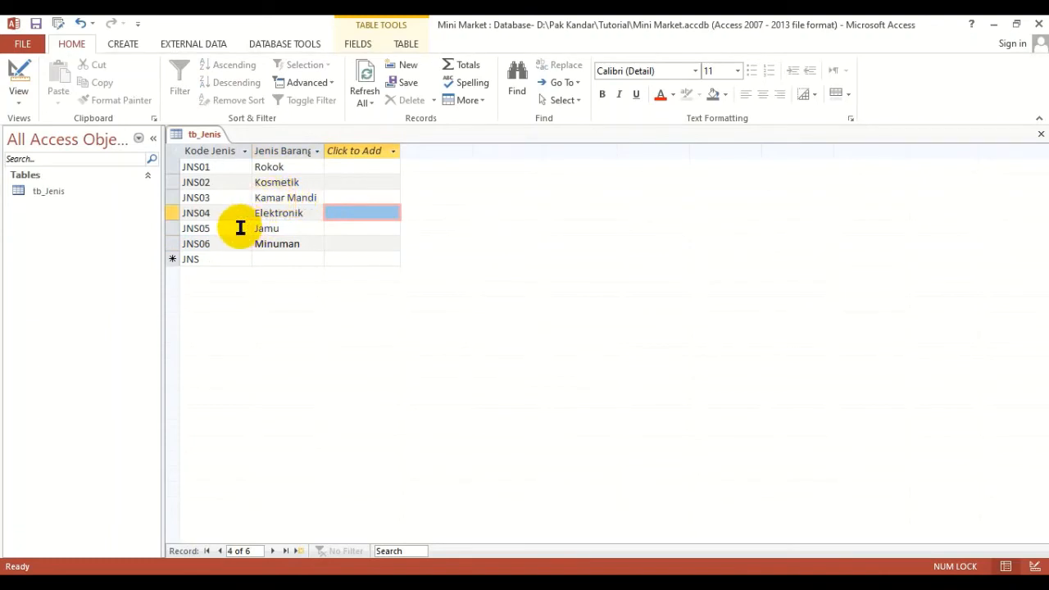
# - Close the tb_Jenis table and exit the Mini Market database
pyautogui.click(271, 197)
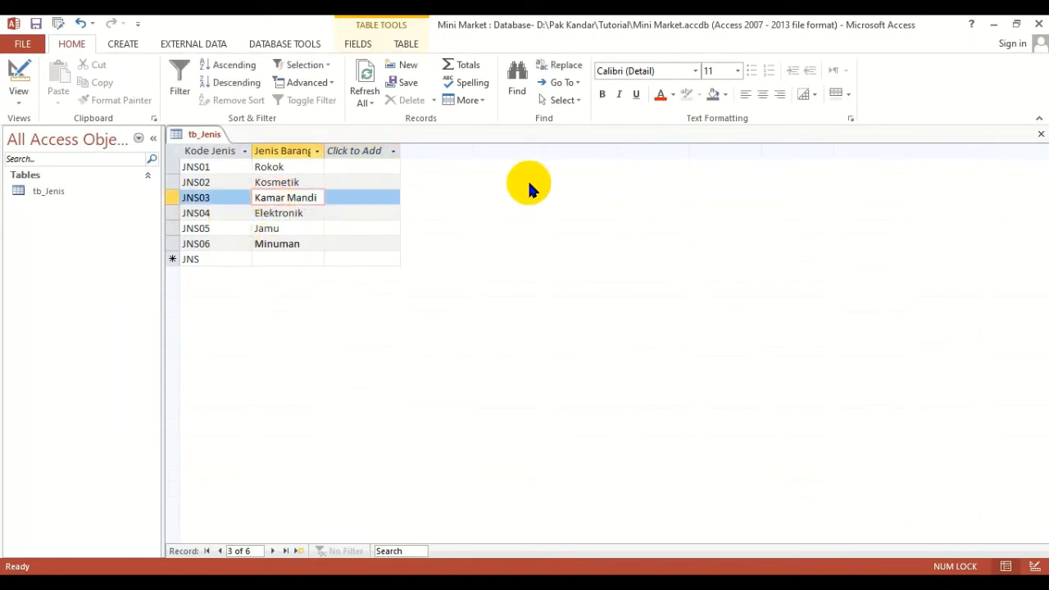
pyautogui.click(1041, 134)
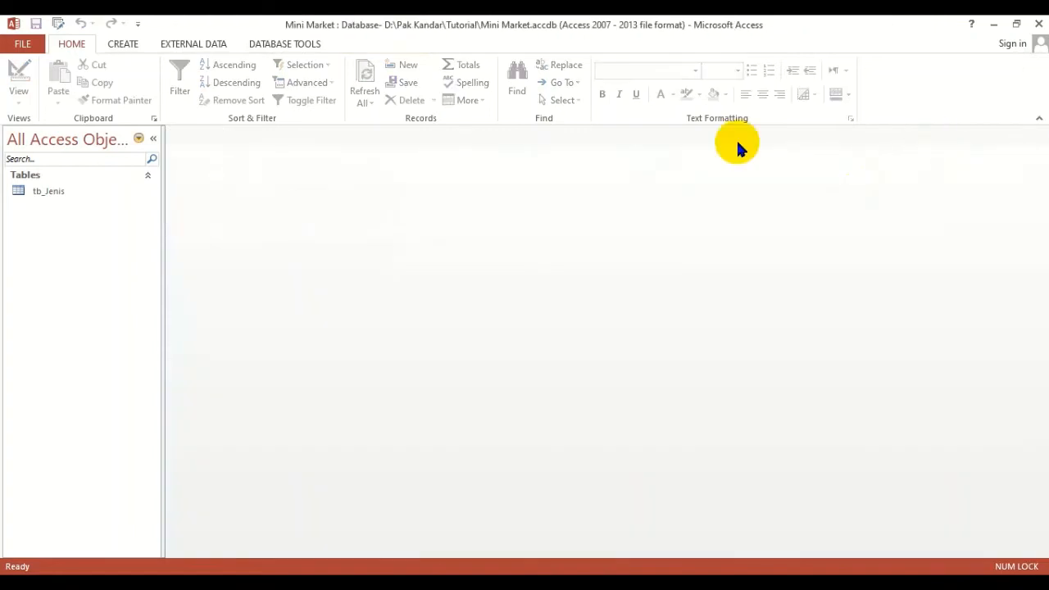
pyautogui.click(1039, 24)
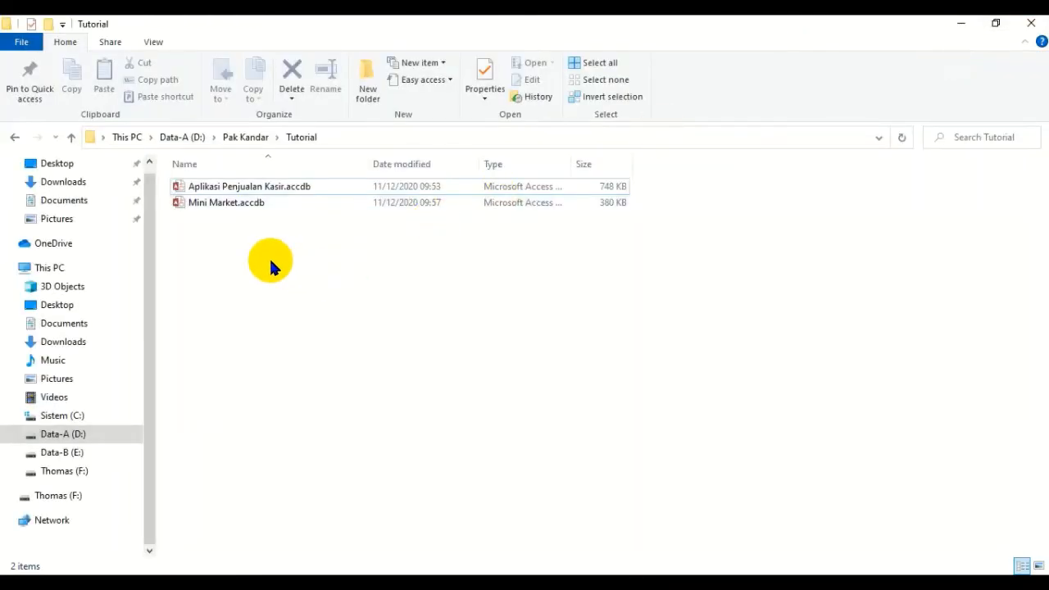
pyautogui.click(270, 186)
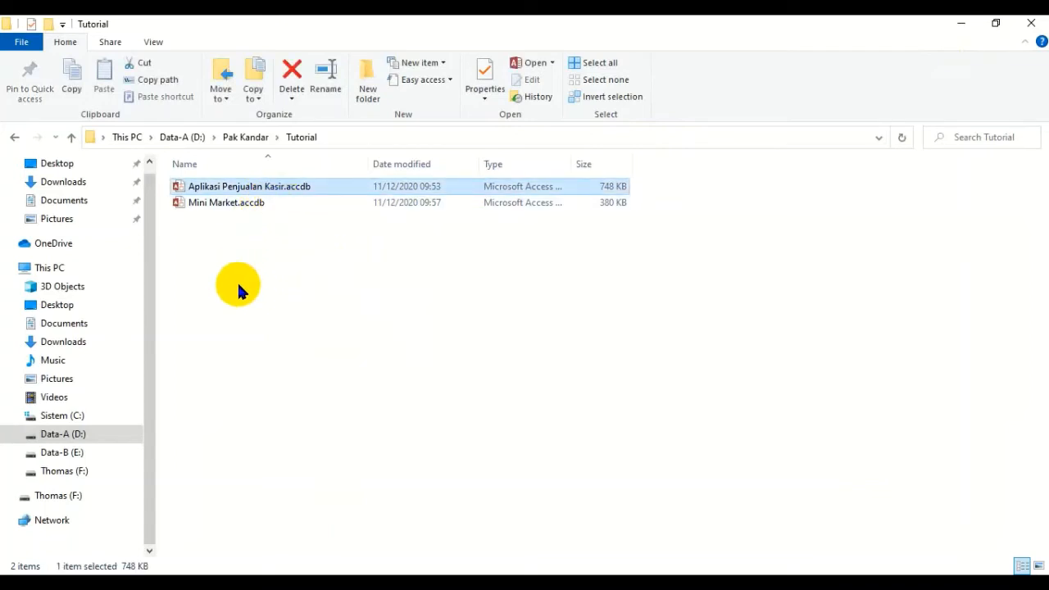
pyautogui.click(253, 206)
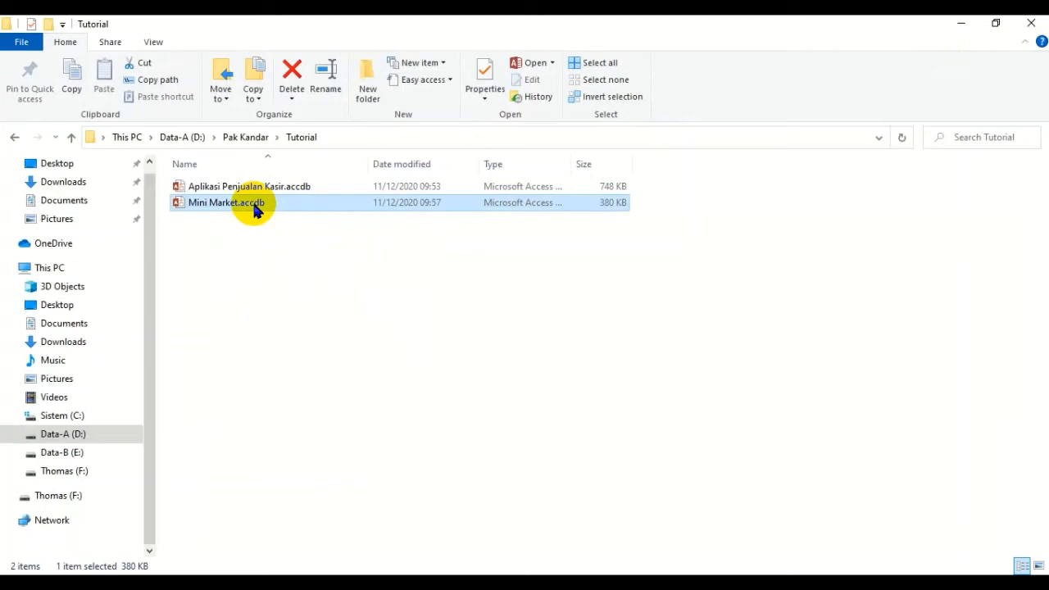
pyautogui.click(273, 190)
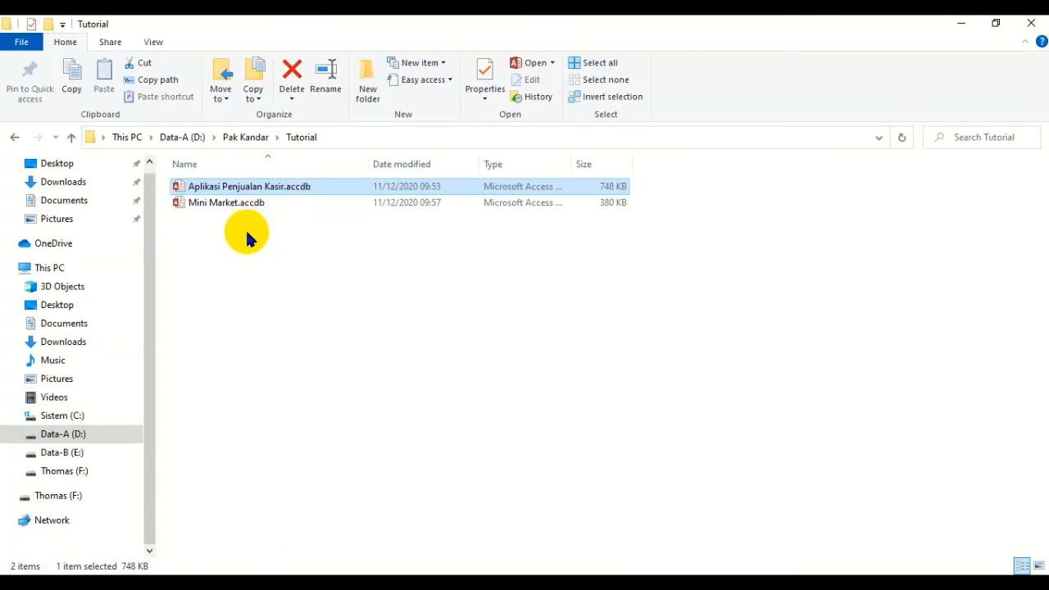
pyautogui.click(256, 298)
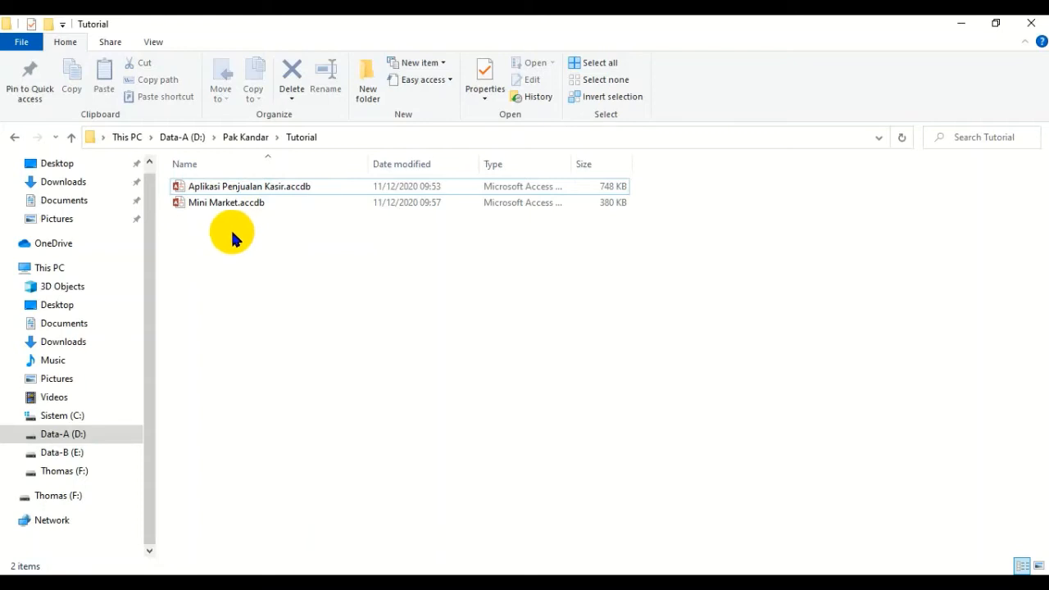
pyautogui.click(244, 205)
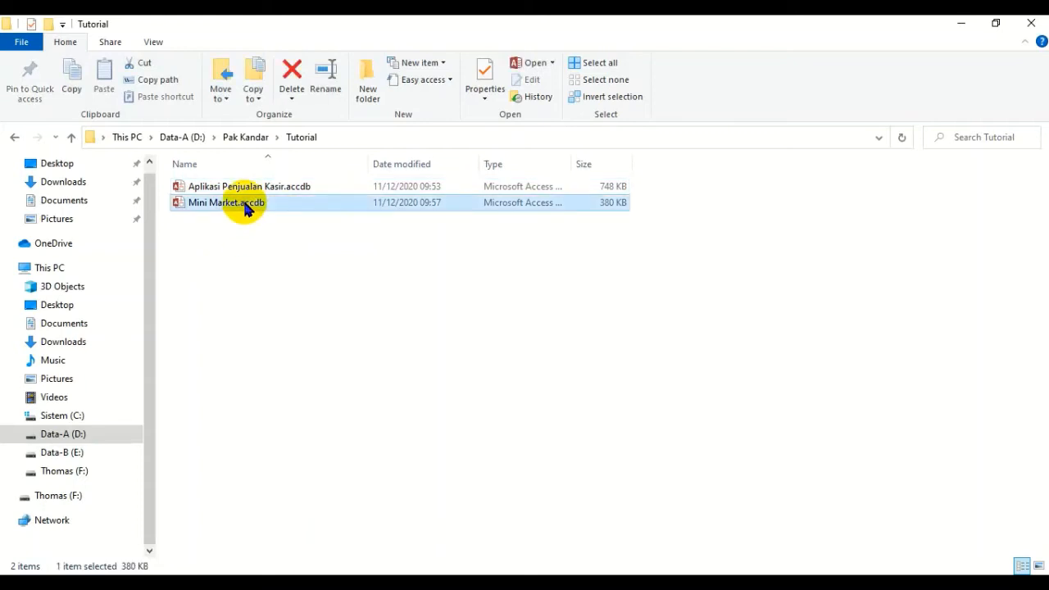
pyautogui.click(250, 189)
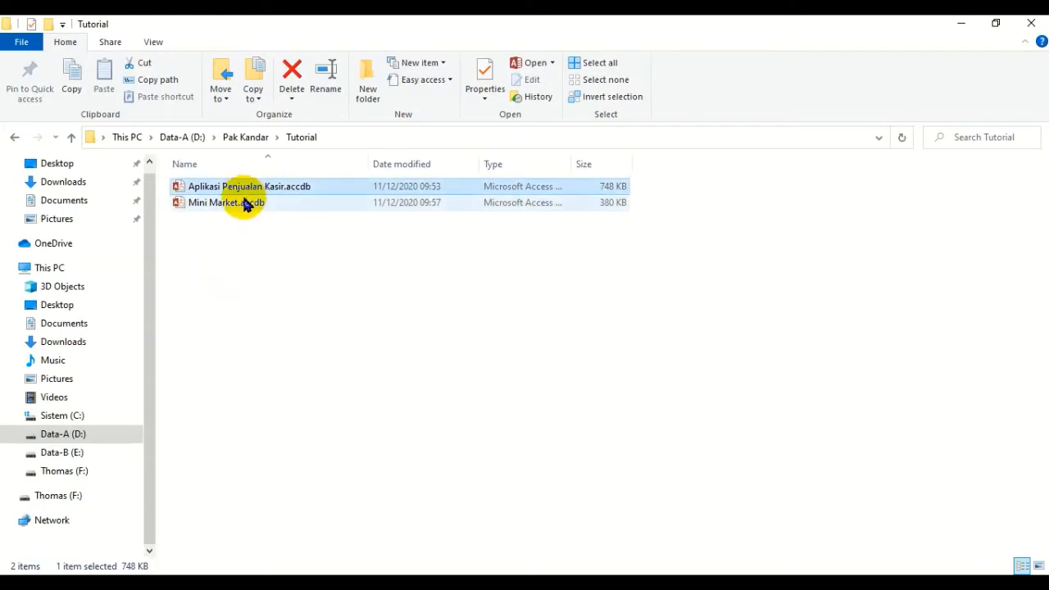
pyautogui.click(251, 248)
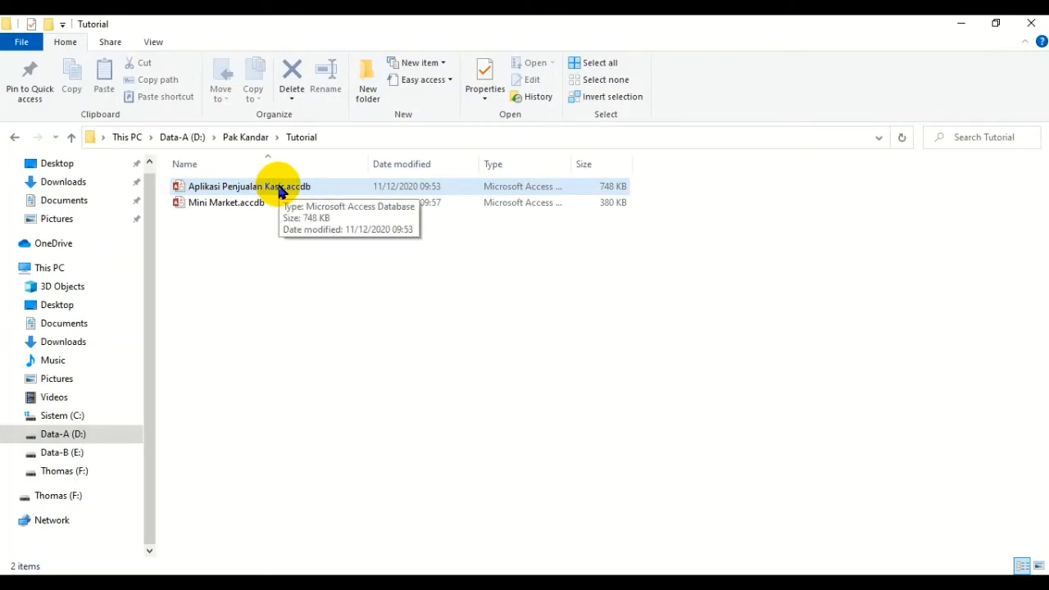
# - Open the Aplikasi Penjualan Kasir.accdb database from the Tutorial folder in Access
pyautogui.doubleClick(280, 190)
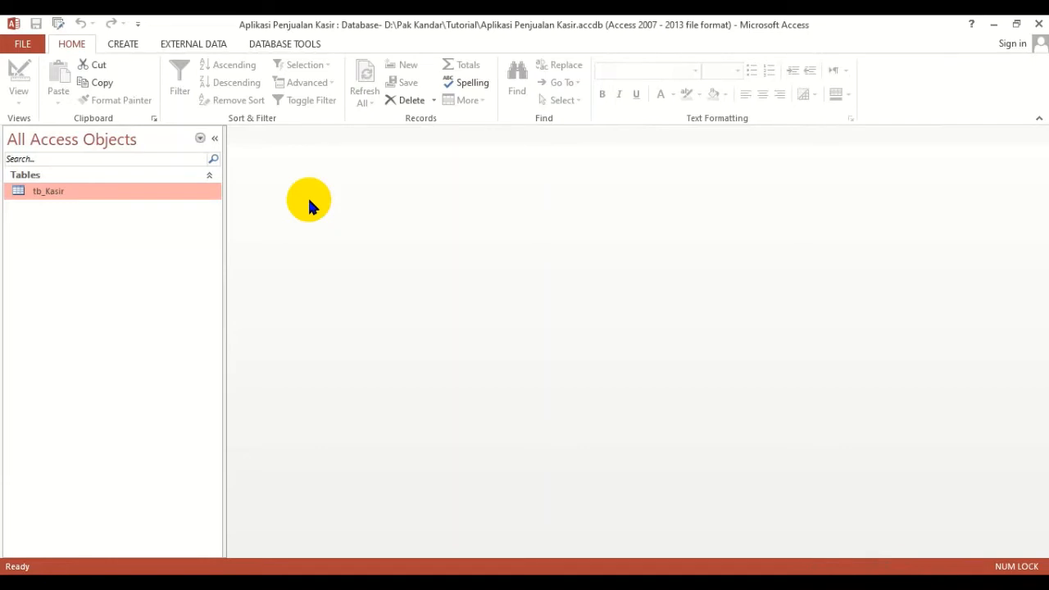
pyautogui.click(195, 45)
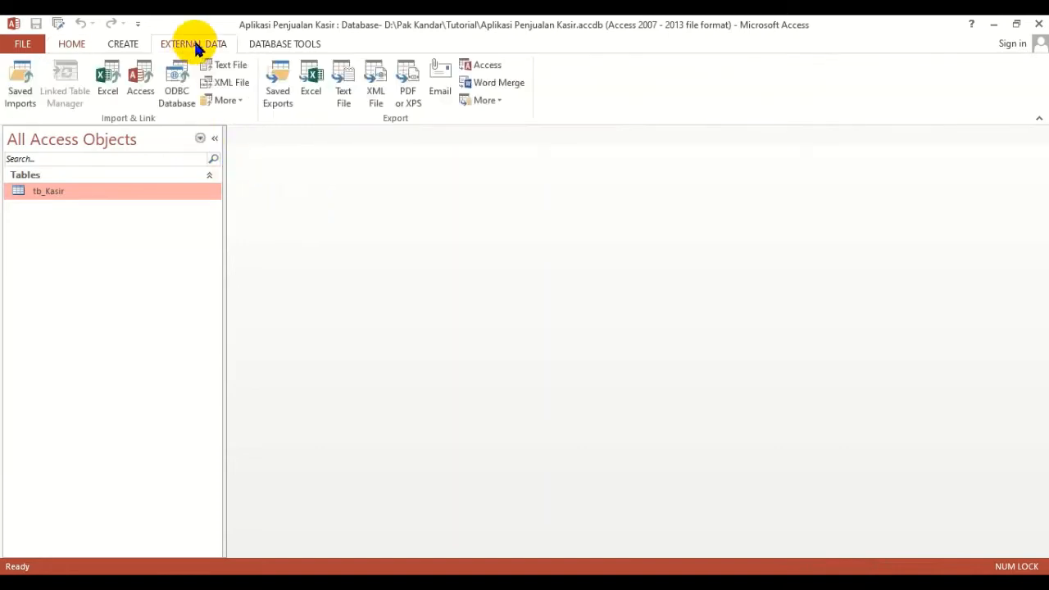
pyautogui.click(139, 84)
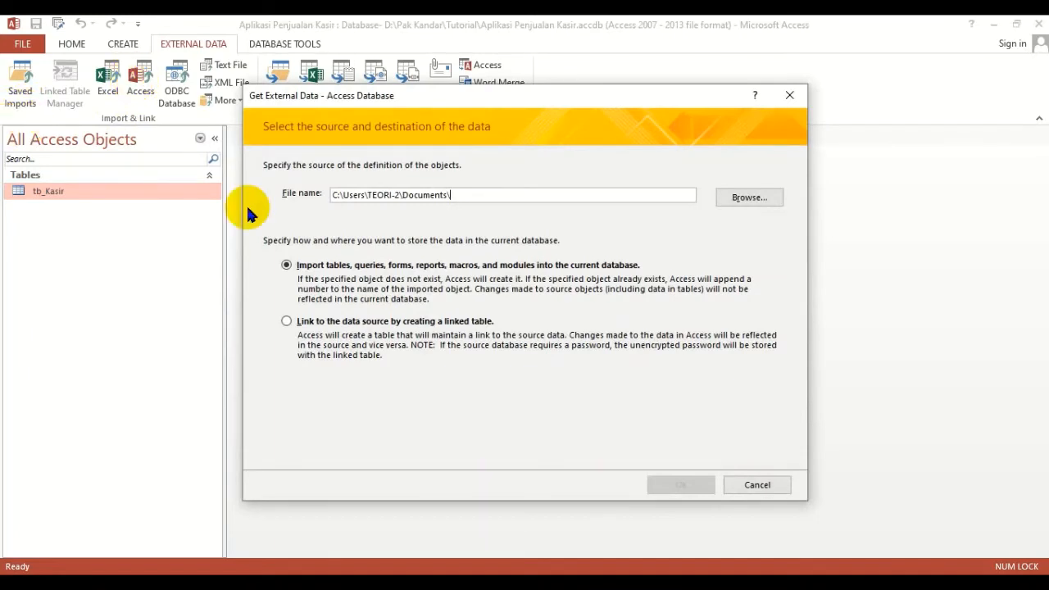
pyautogui.click(745, 481)
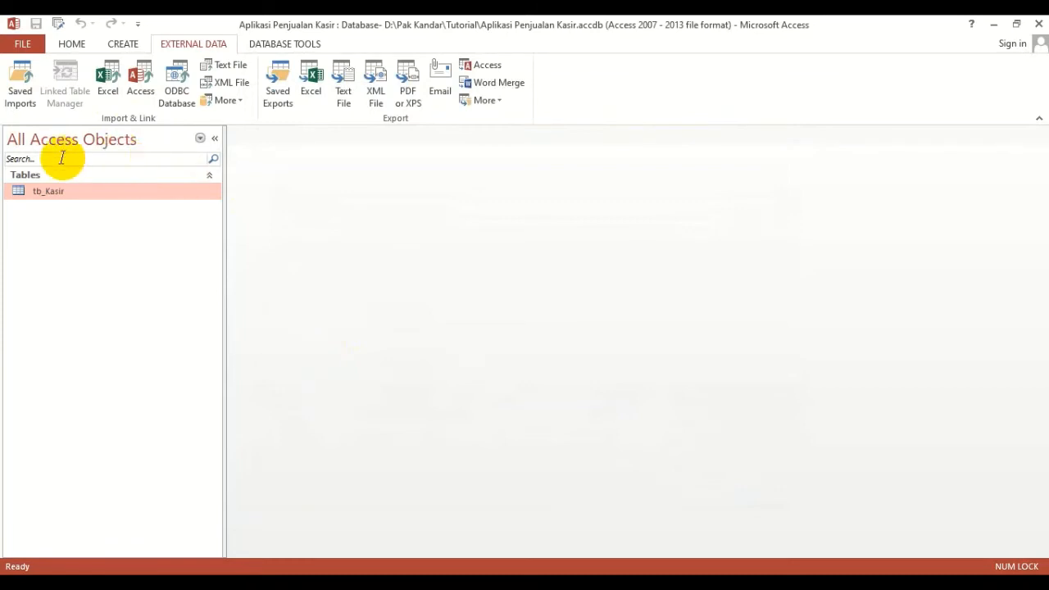
# - Start an import from an Access database and choose Mini Market.accdb in drive D's Tutorial folder as the source
pyautogui.click(137, 78)
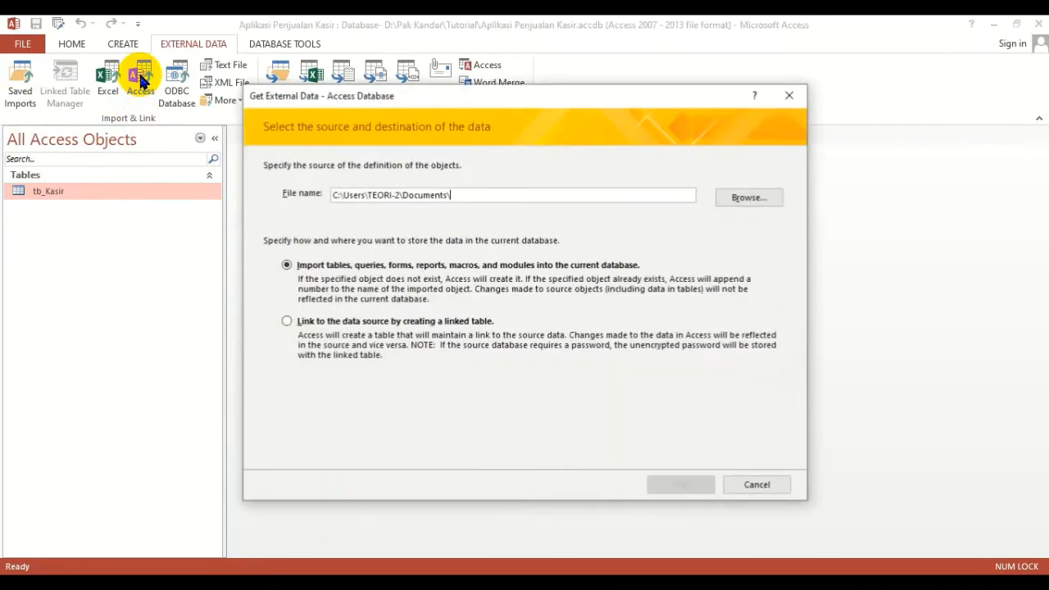
pyautogui.click(757, 201)
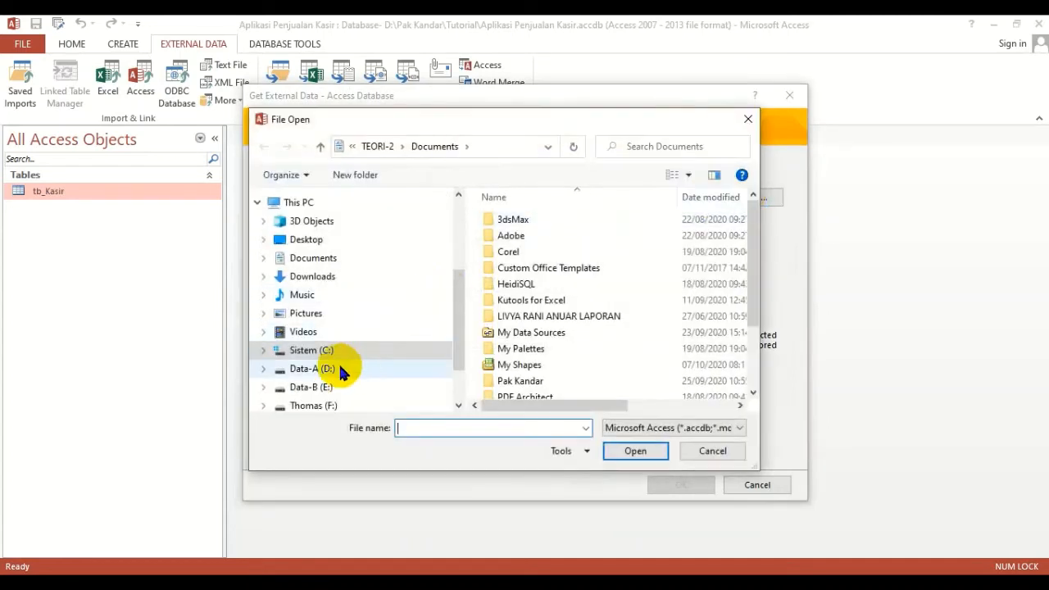
pyautogui.click(340, 370)
pyautogui.doubleClick(541, 338)
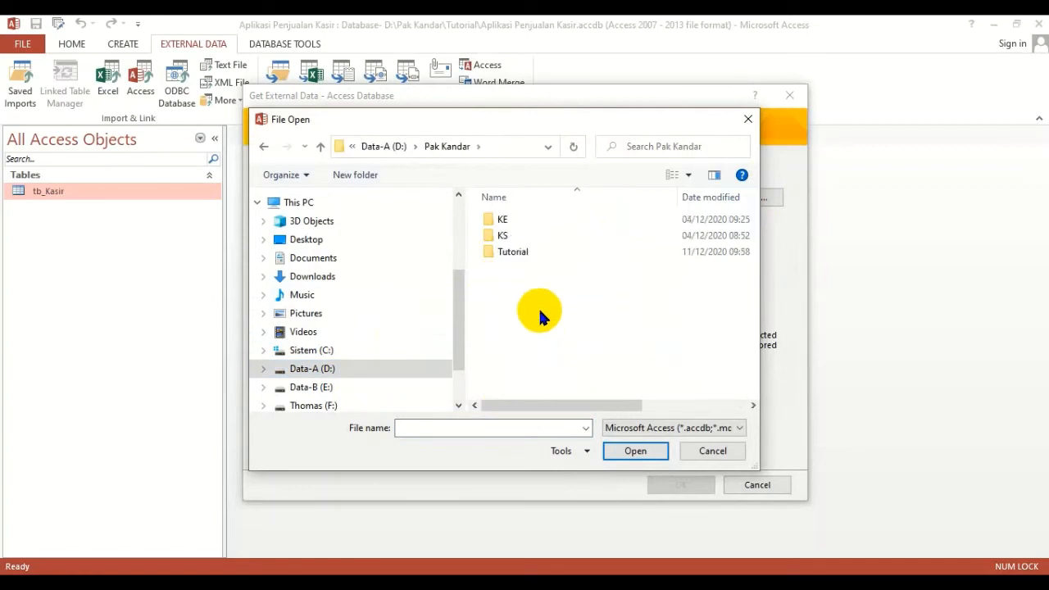
pyautogui.doubleClick(516, 252)
pyautogui.click(542, 237)
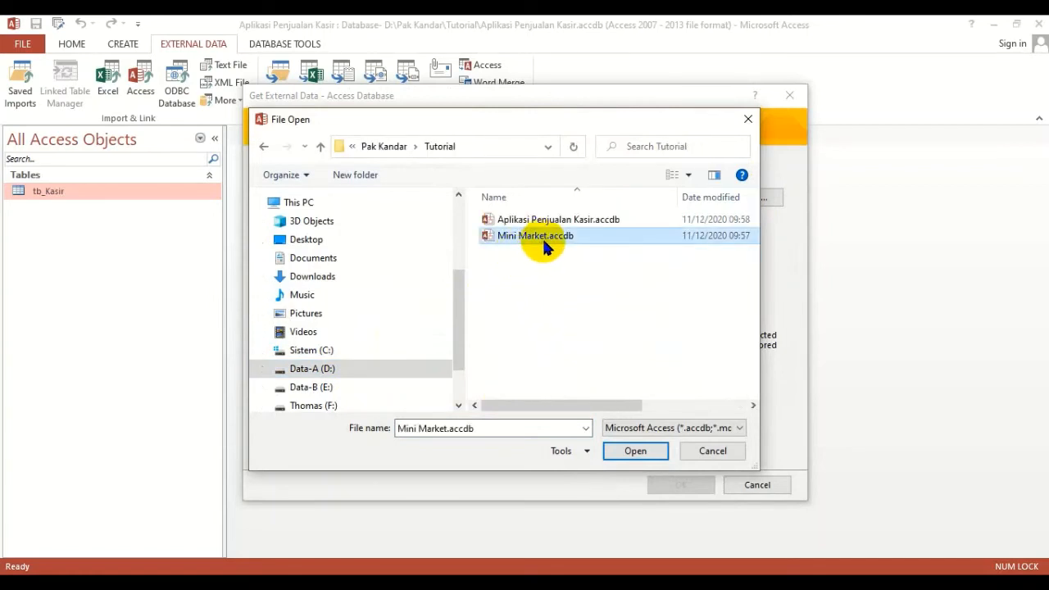
pyautogui.click(634, 451)
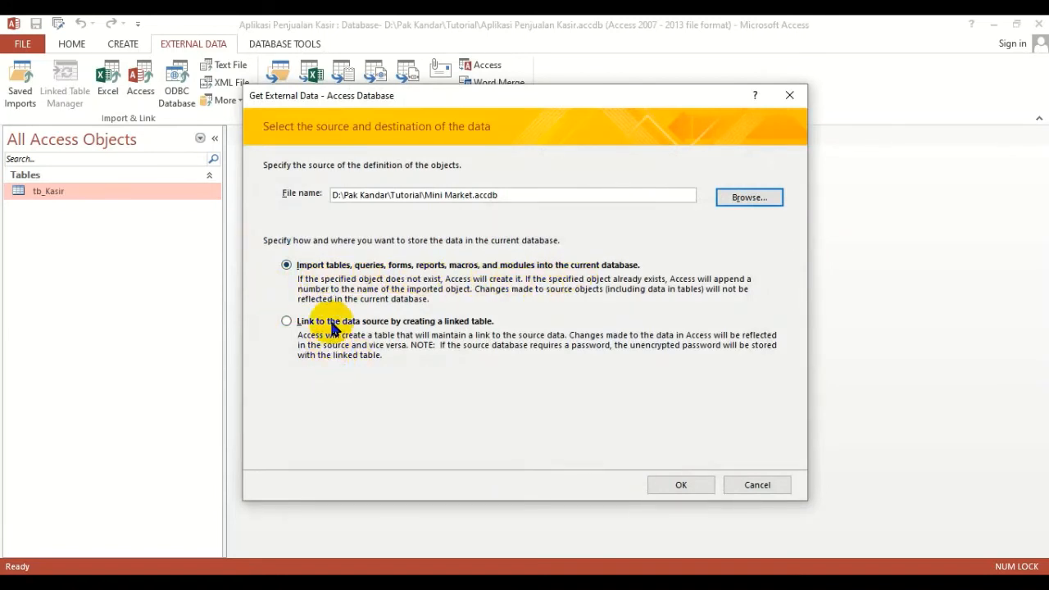
# - Compare the linked-table option, then choose to import tables, queries, forms, reports, macros and modules into the current database and confirm
pyautogui.click(293, 322)
pyautogui.click(327, 267)
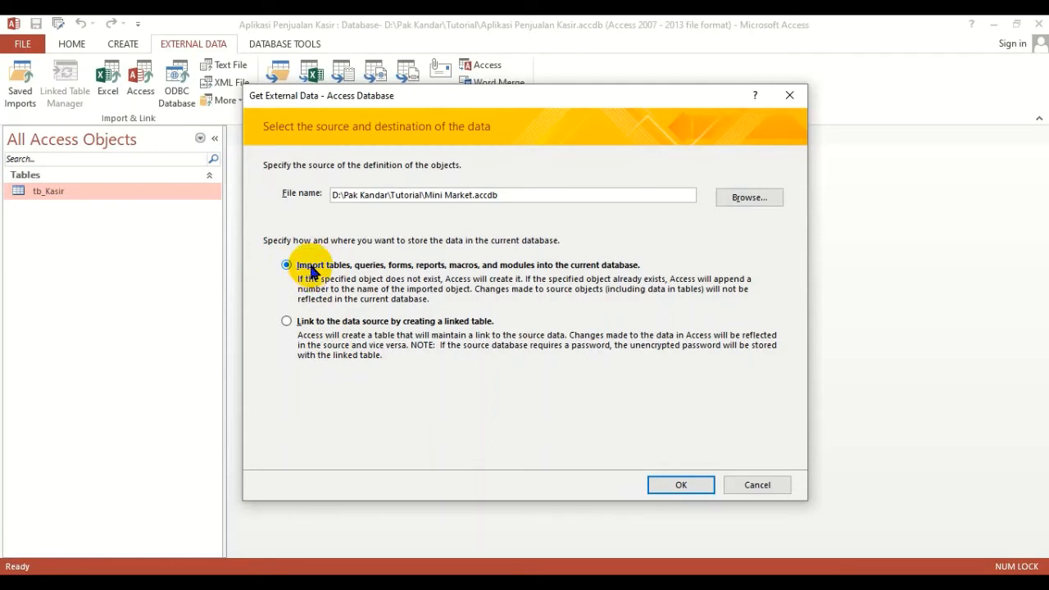
pyautogui.click(325, 326)
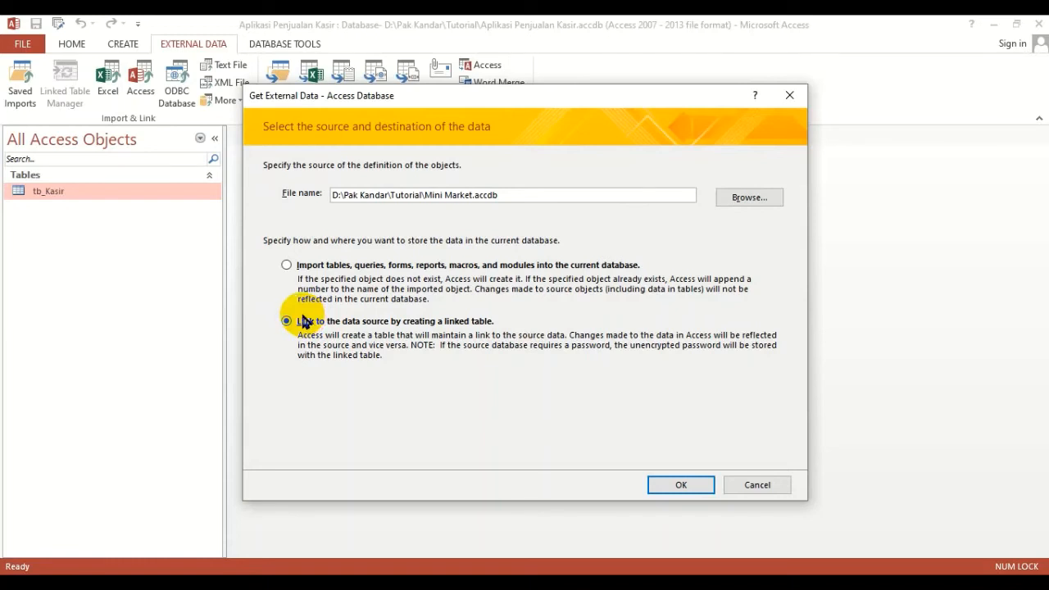
pyautogui.click(337, 275)
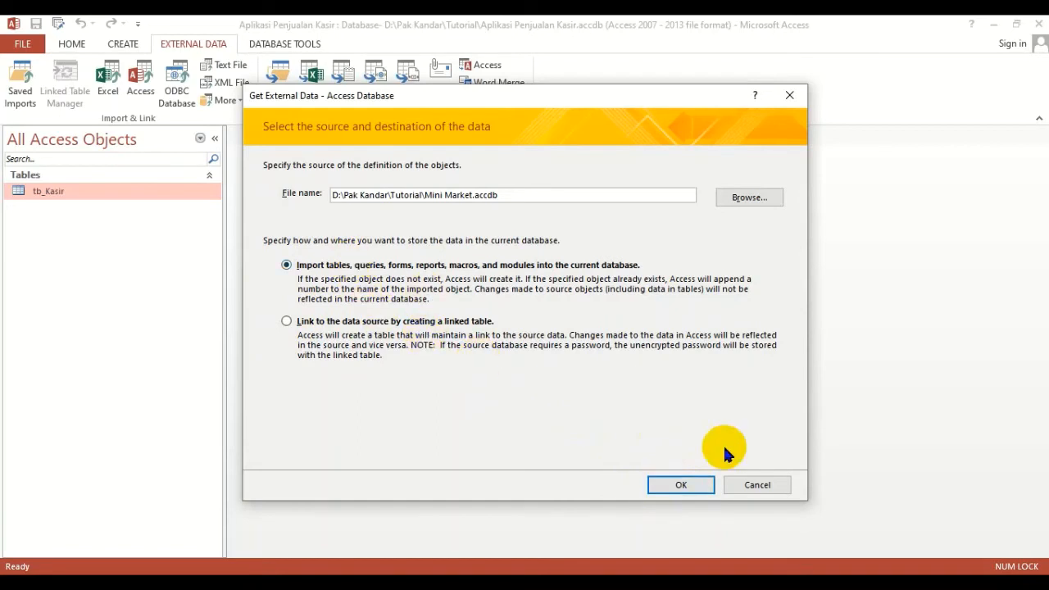
pyautogui.click(685, 486)
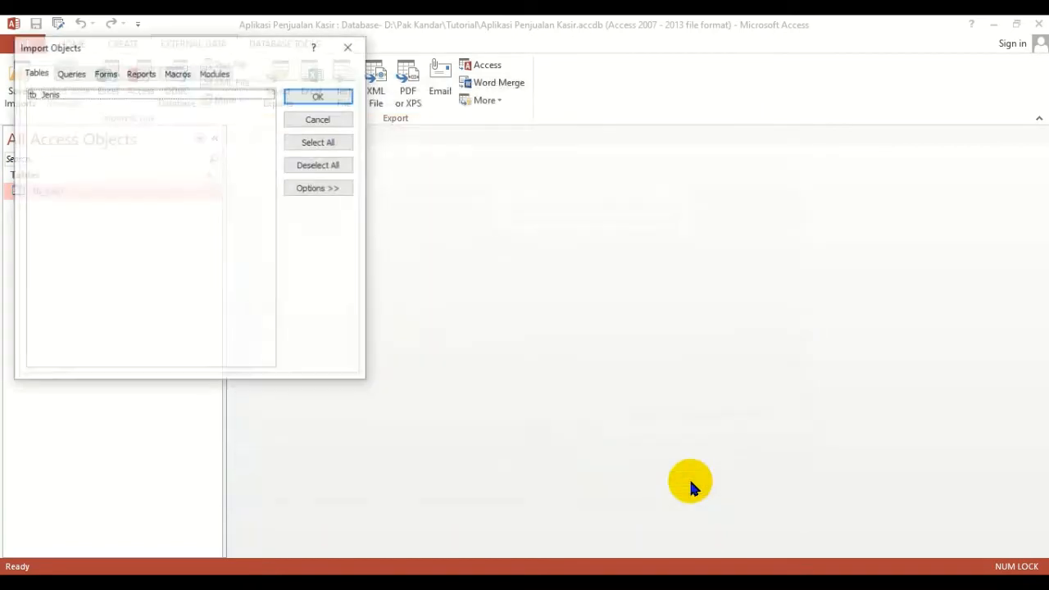
# - Check the importable object types, import the tb_Jenis table, and finish without saving the import steps
pyautogui.moveTo(80, 51); pyautogui.dragTo(479, 90)
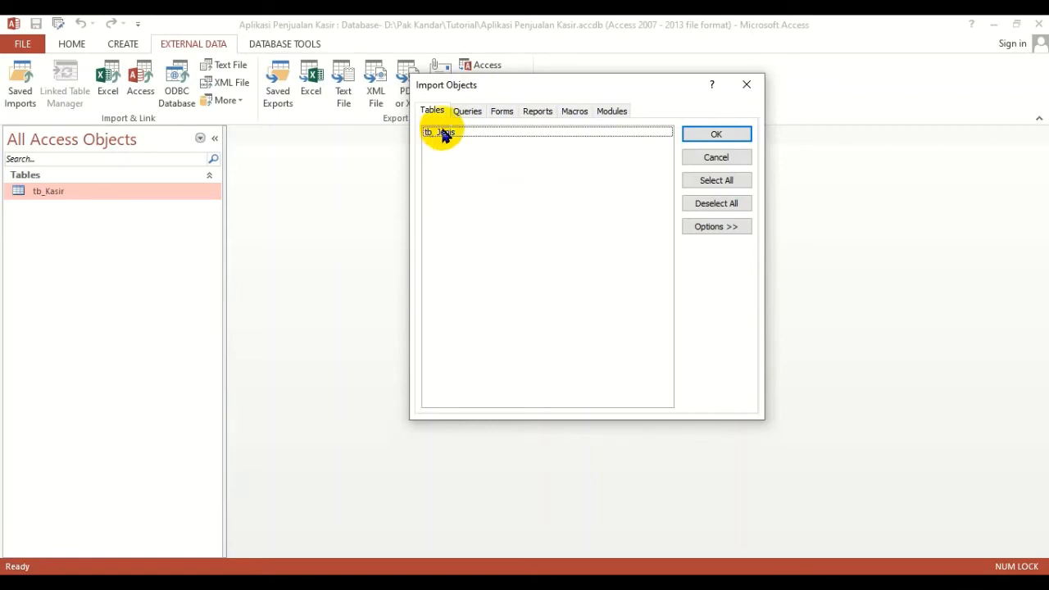
pyautogui.click(468, 111)
pyautogui.click(501, 112)
pyautogui.click(545, 119)
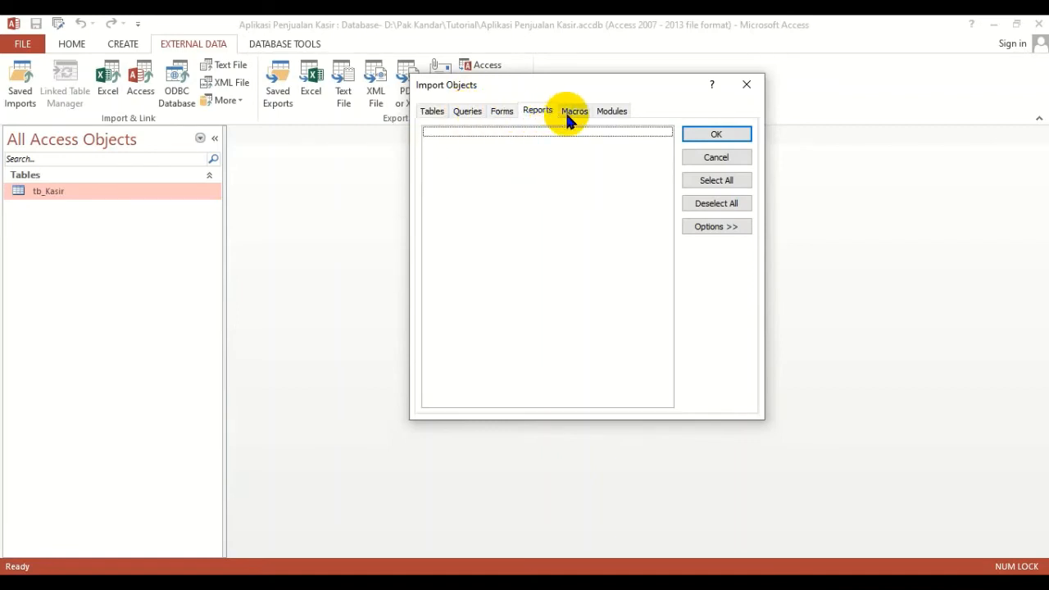
pyautogui.click(571, 116)
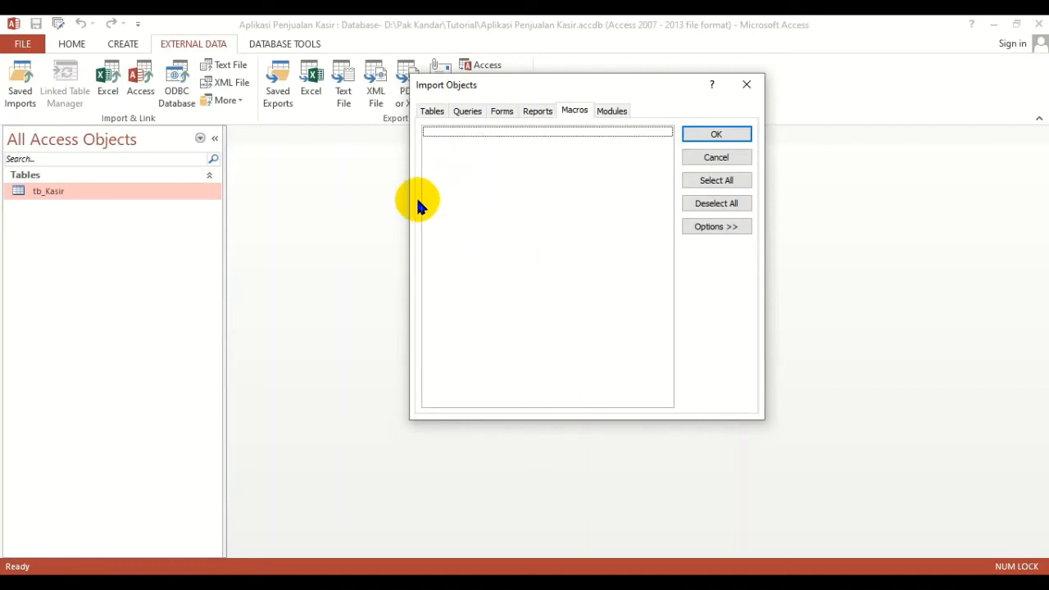
pyautogui.click(433, 113)
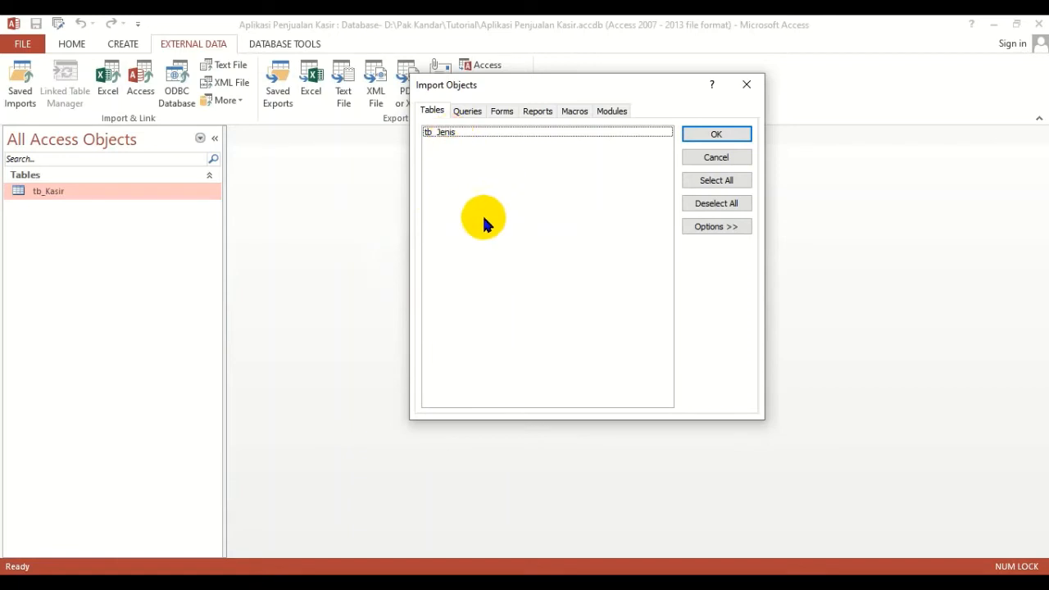
pyautogui.click(457, 133)
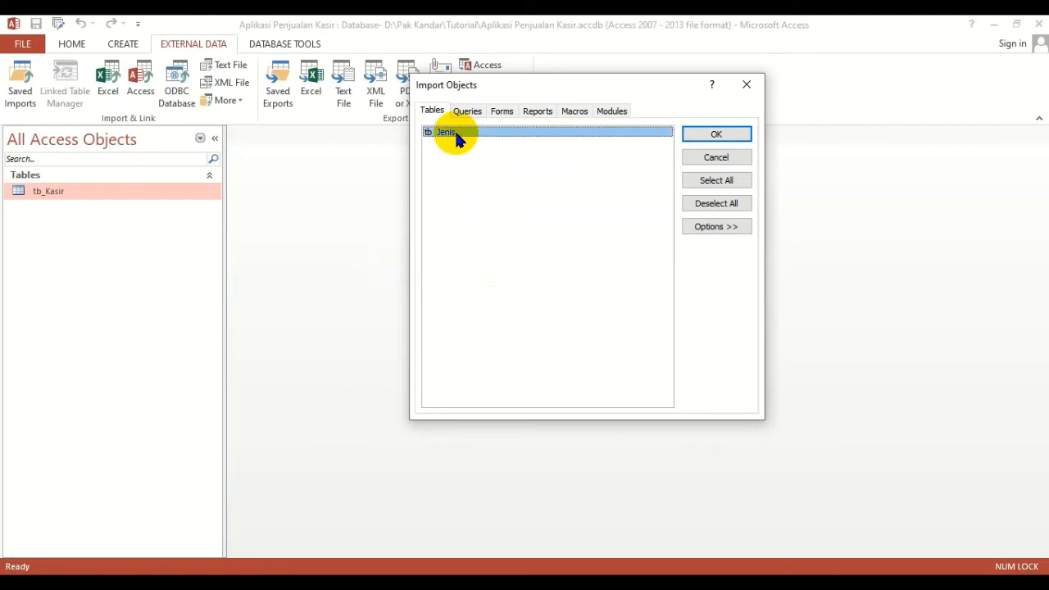
pyautogui.click(713, 135)
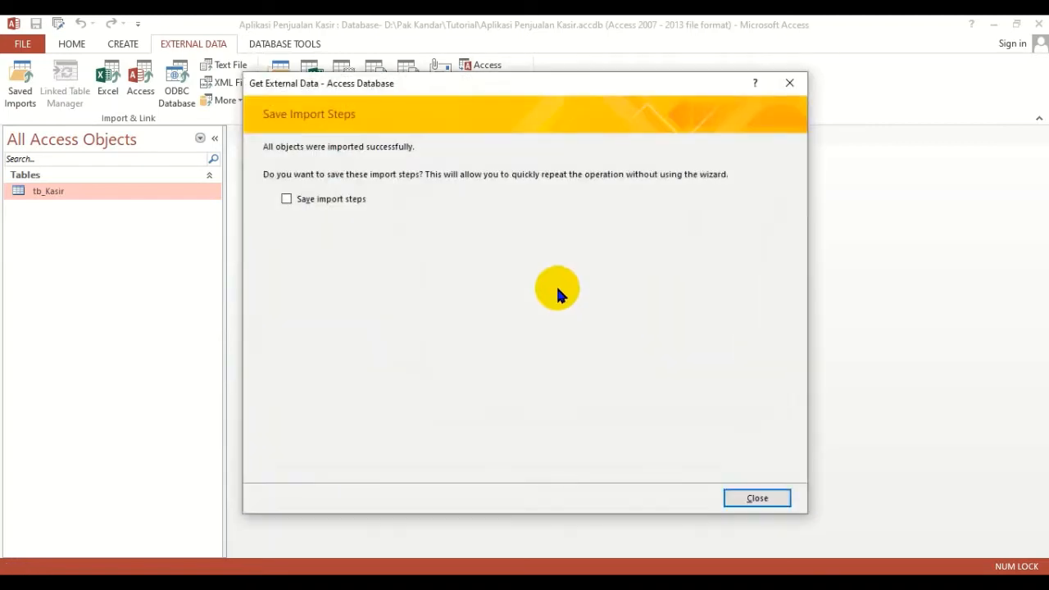
pyautogui.click(757, 496)
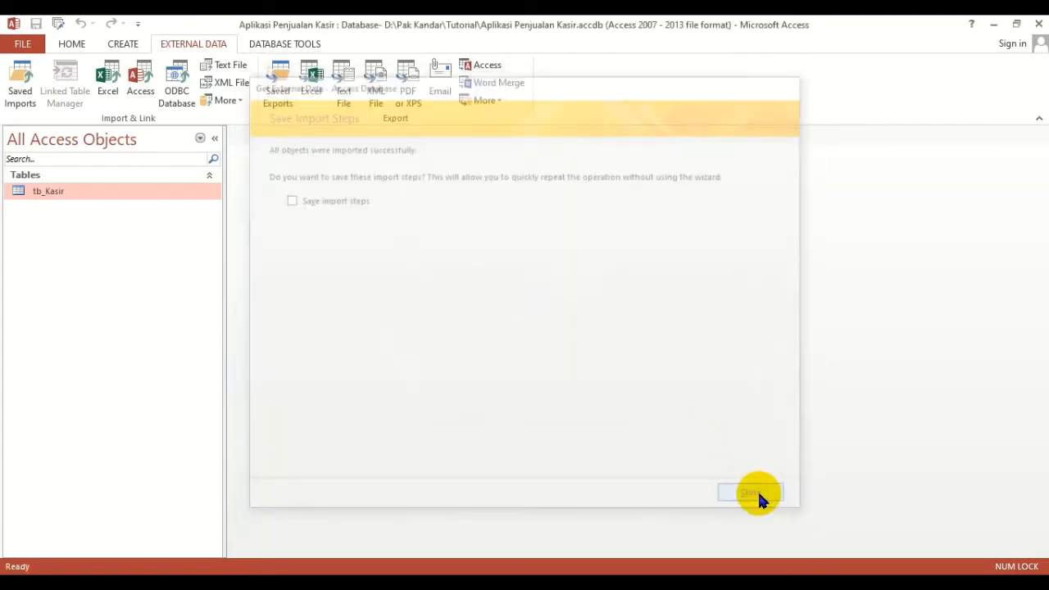
# - Examine the imported tb_Jenis table's records and its field design, closing each view
pyautogui.click(82, 192)
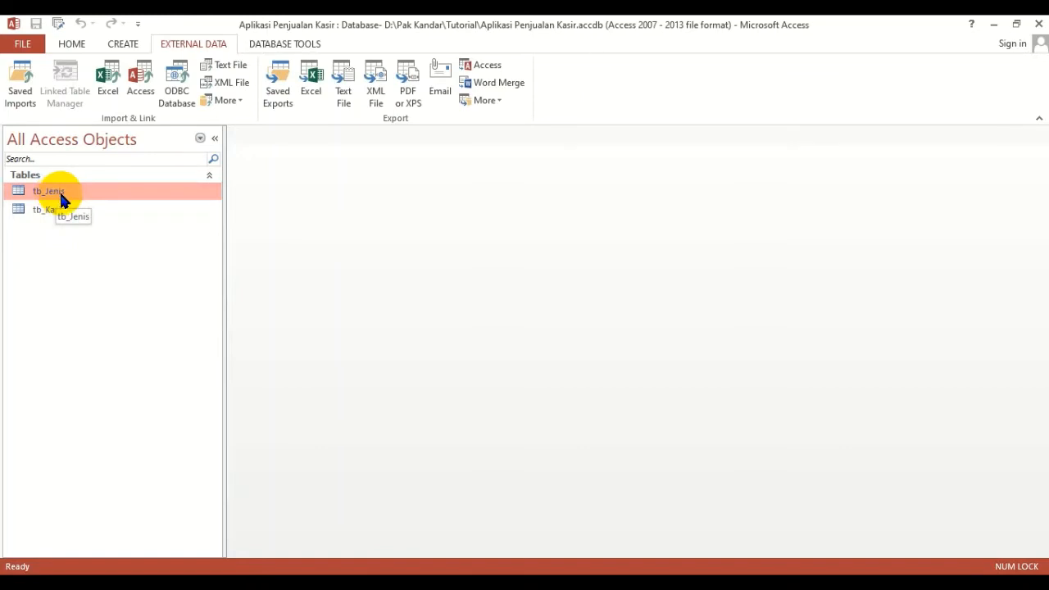
pyautogui.doubleClick(57, 195)
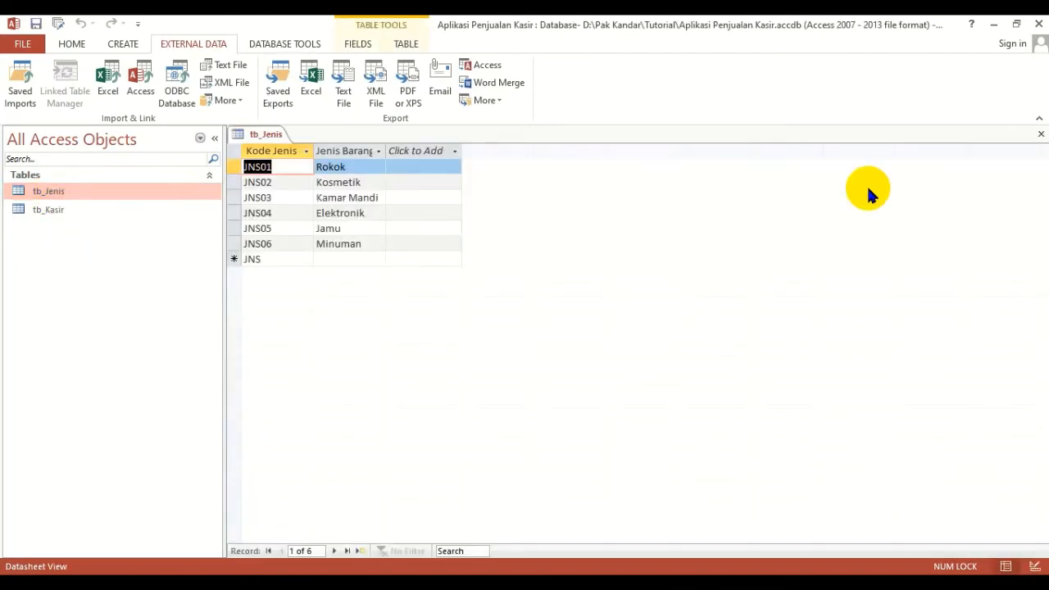
pyautogui.click(1040, 133)
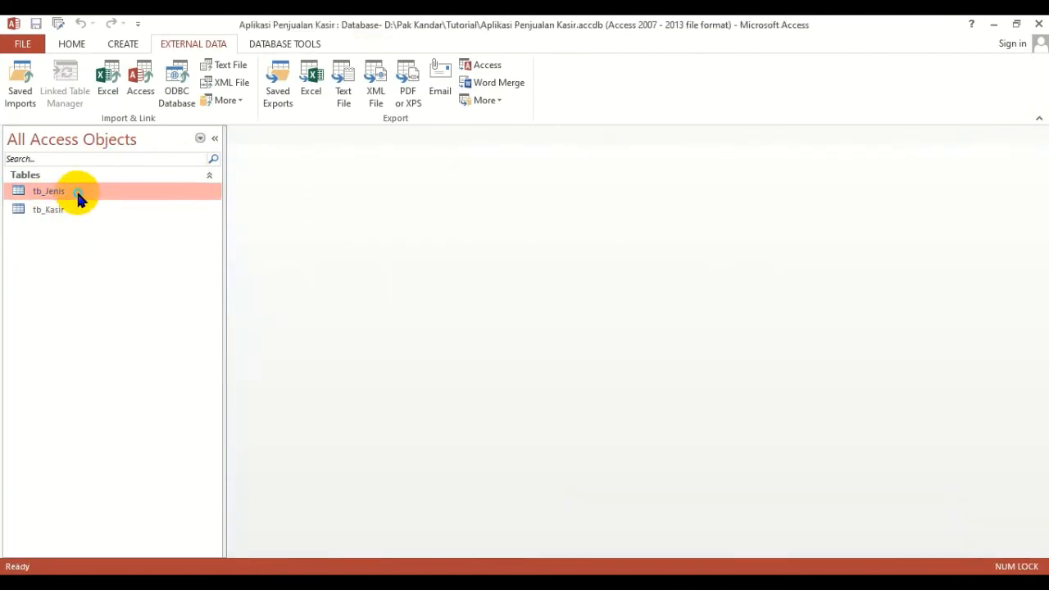
pyautogui.rightClick(77, 189)
pyautogui.click(108, 220)
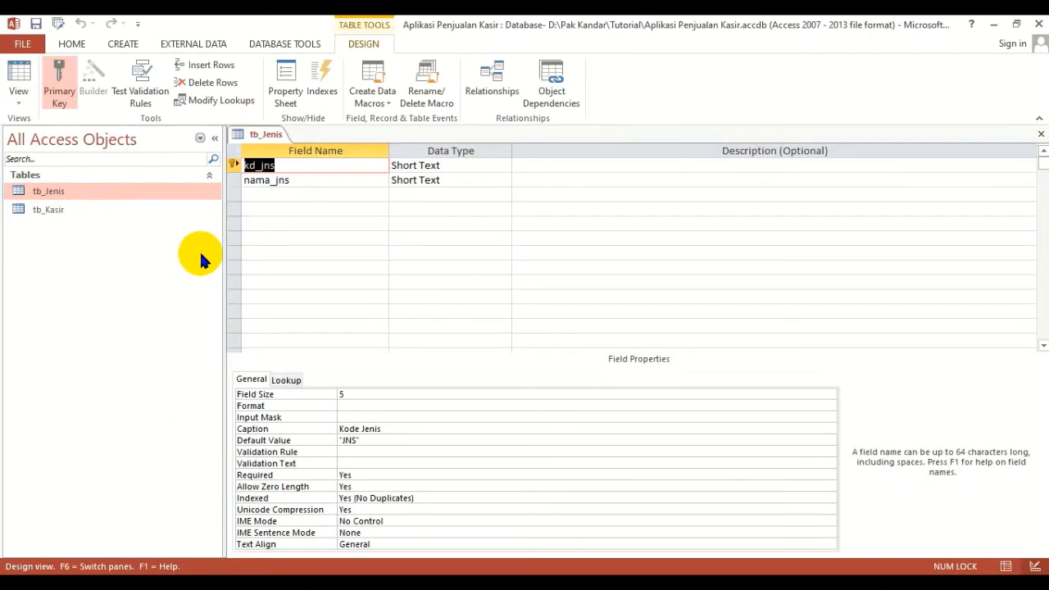
pyautogui.click(1040, 134)
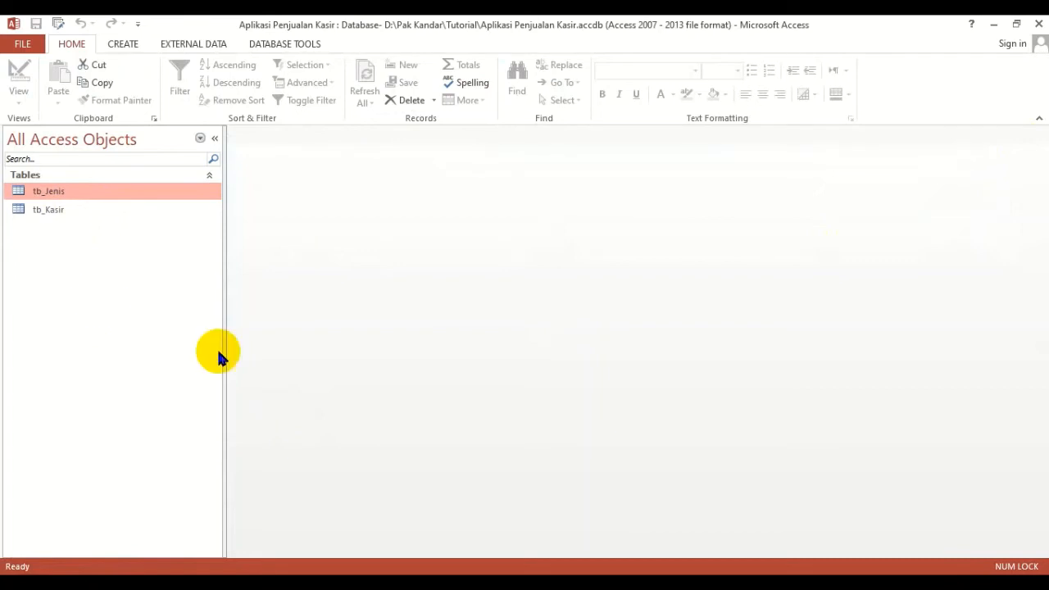
# - In the Notepad outline, move the line "Import data dari database lain" to the top and number it 1
pyautogui.click(410, 586)
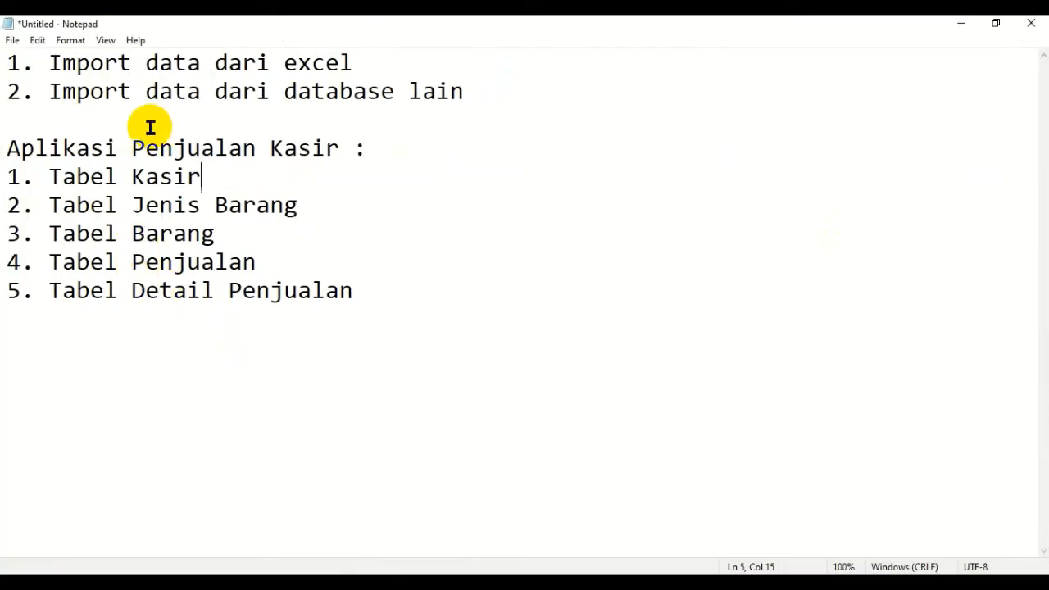
pyautogui.click(132, 91)
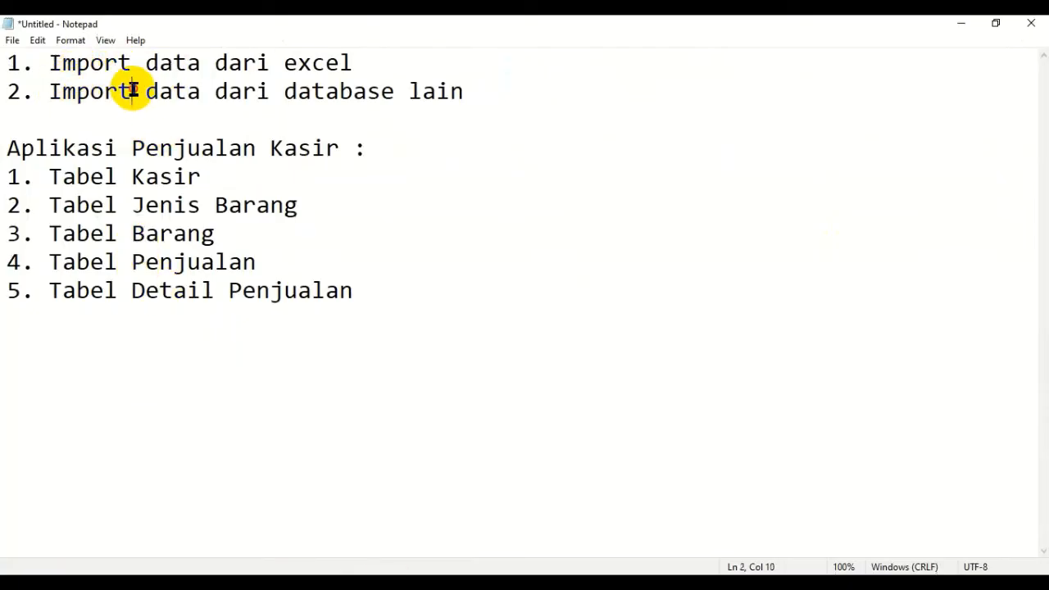
pyautogui.press('Home')
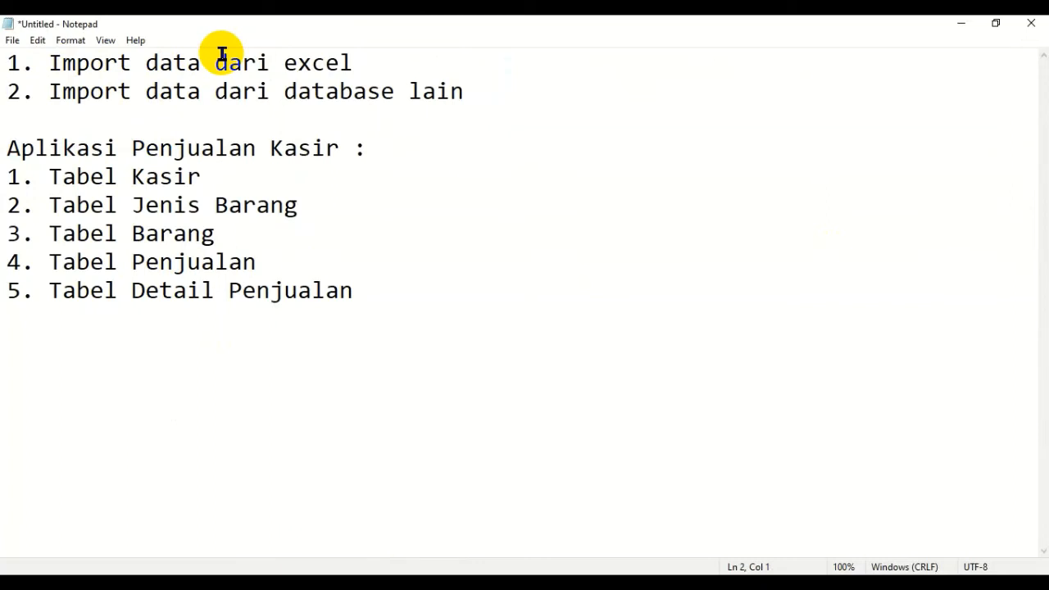
pyautogui.hotkey('shift', 'Down')
pyautogui.hotkey('ctrl', 'c')
pyautogui.press('Delete')
pyautogui.press('Up')
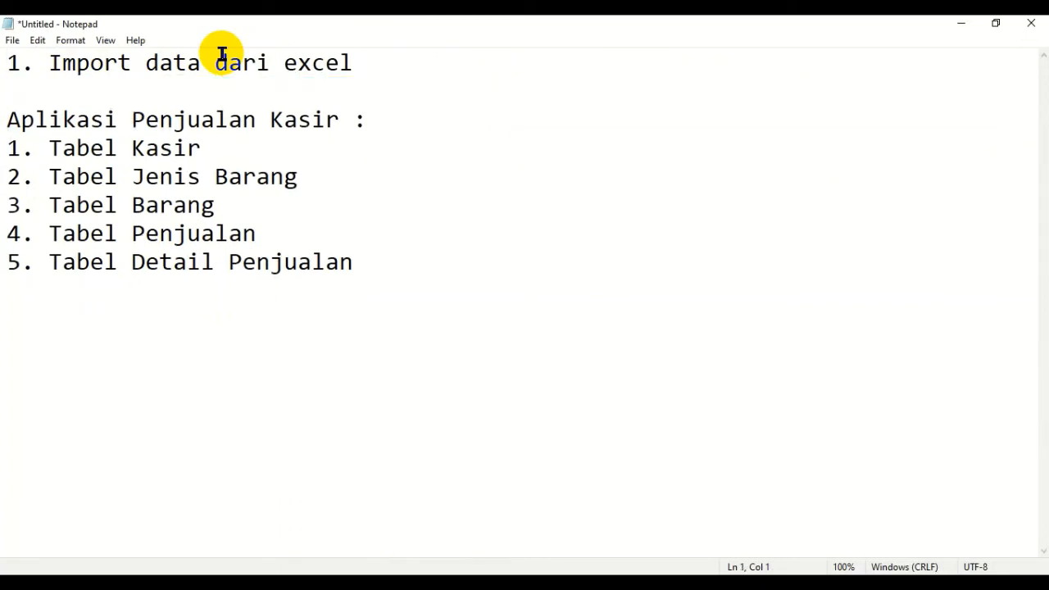
pyautogui.hotkey('ctrl', 'v')
pyautogui.press('Up')
pyautogui.press('Delete')
pyautogui.write('1')
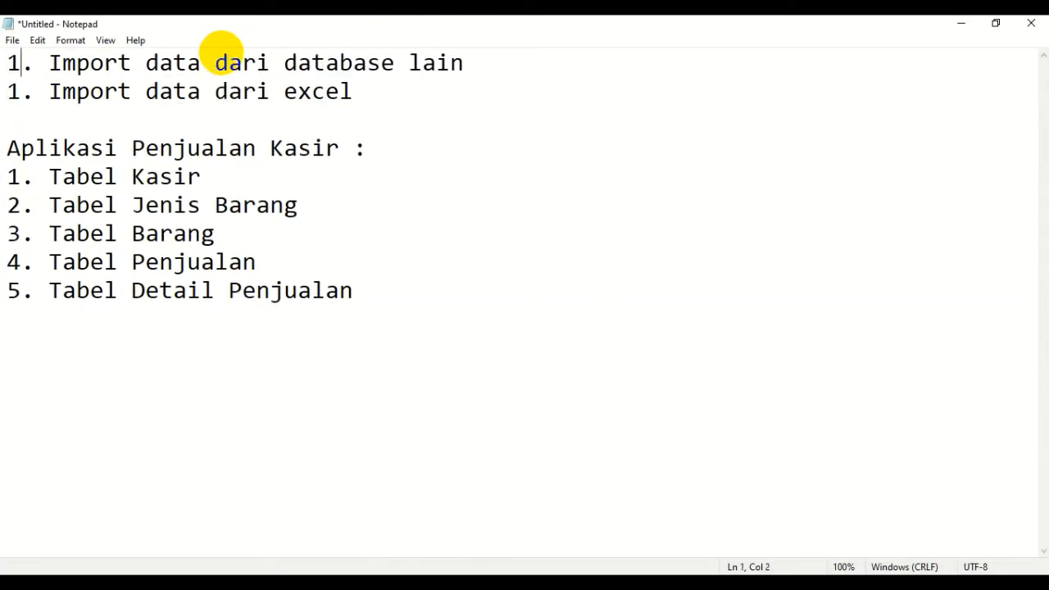
# - Renumber the "Import data dari excel" line as 2 in the outline
pyautogui.press('Down')
pyautogui.press('Left')
pyautogui.press('Delete')
pyautogui.write('2')
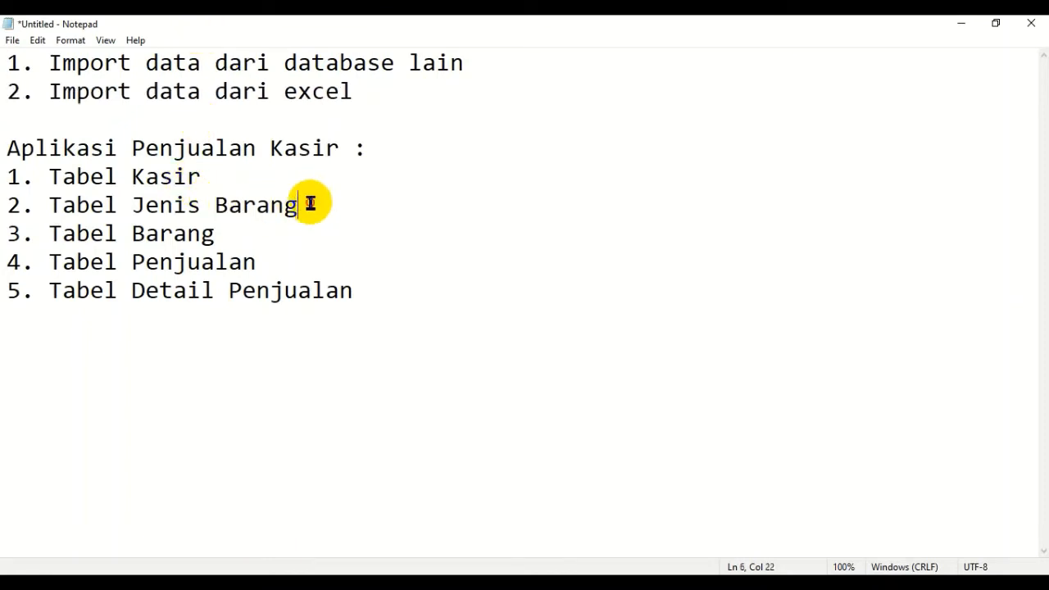
pyautogui.moveTo(309, 204); pyautogui.dragTo(14, 205)
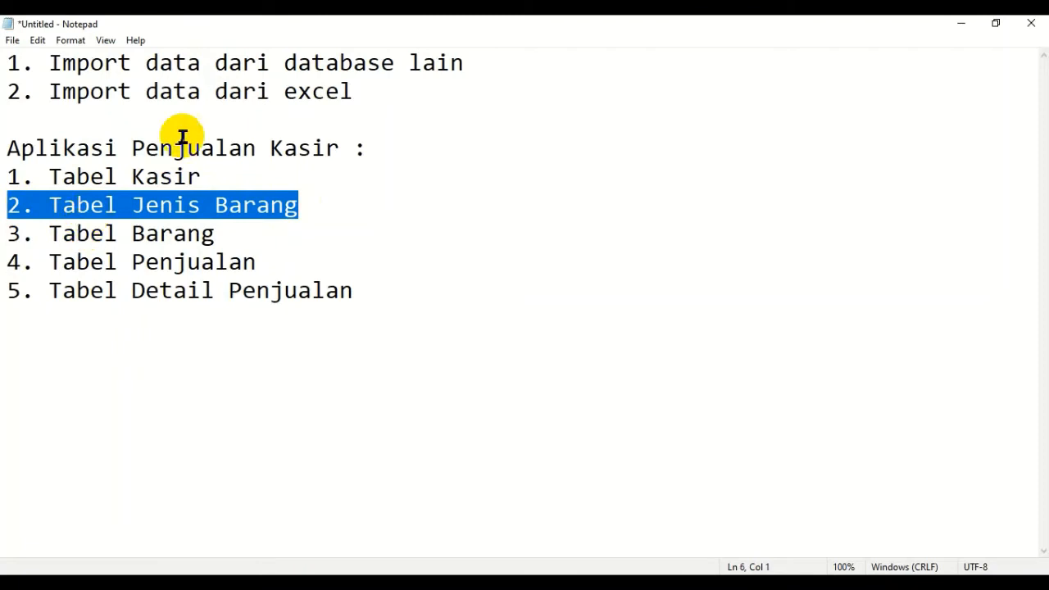
pyautogui.moveTo(363, 92); pyautogui.dragTo(22, 91)
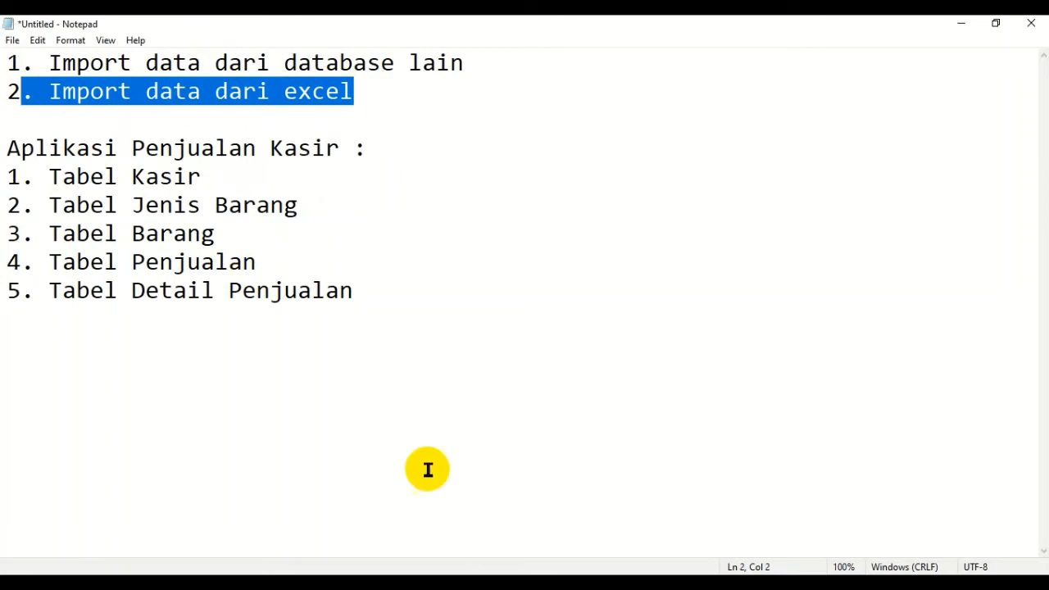
# - Switch back to Access and exit the Aplikasi Penjualan Kasir database
pyautogui.hotkey('alt', 'Tab')
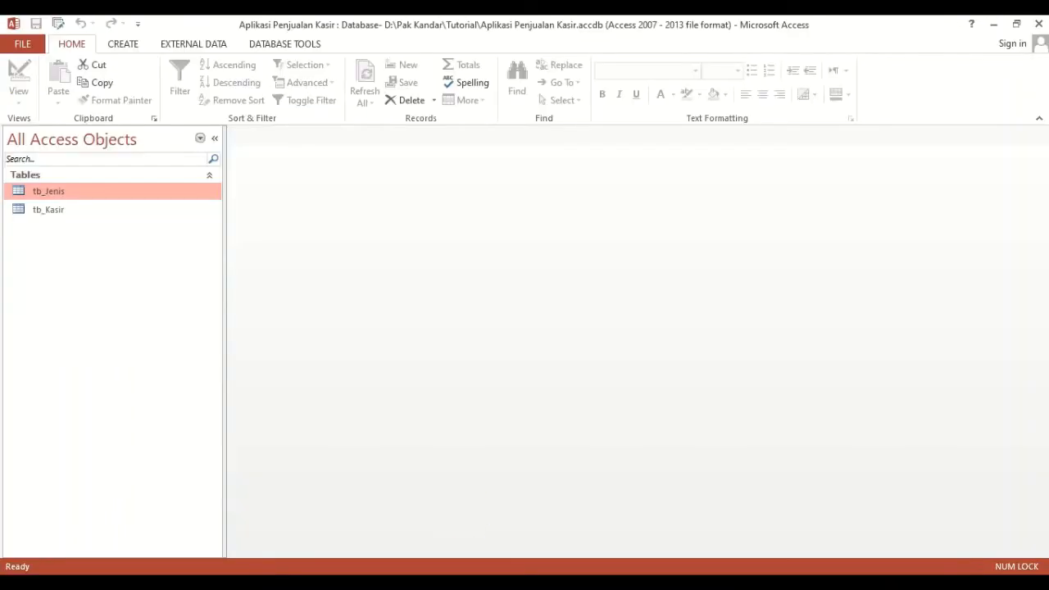
pyautogui.click(1039, 25)
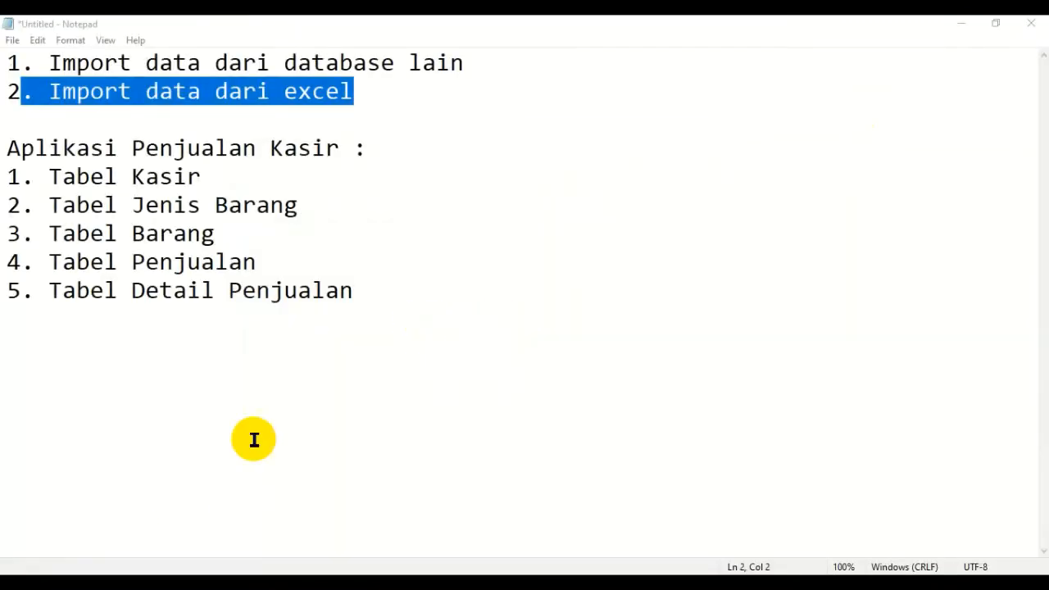
# - Switch to Excel and create a new blank workbook
pyautogui.press('super')
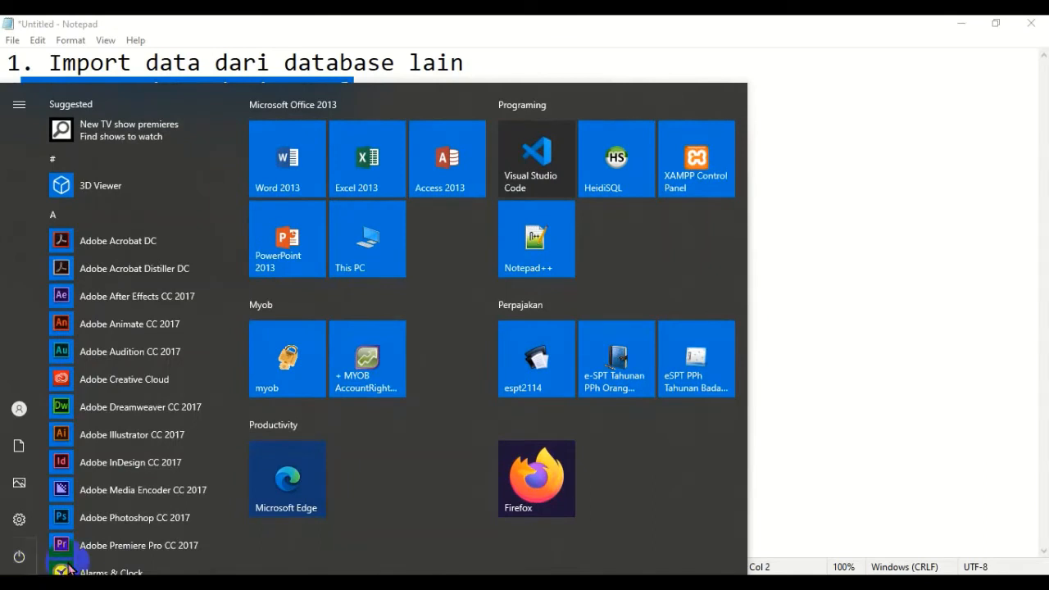
pyautogui.click(385, 190)
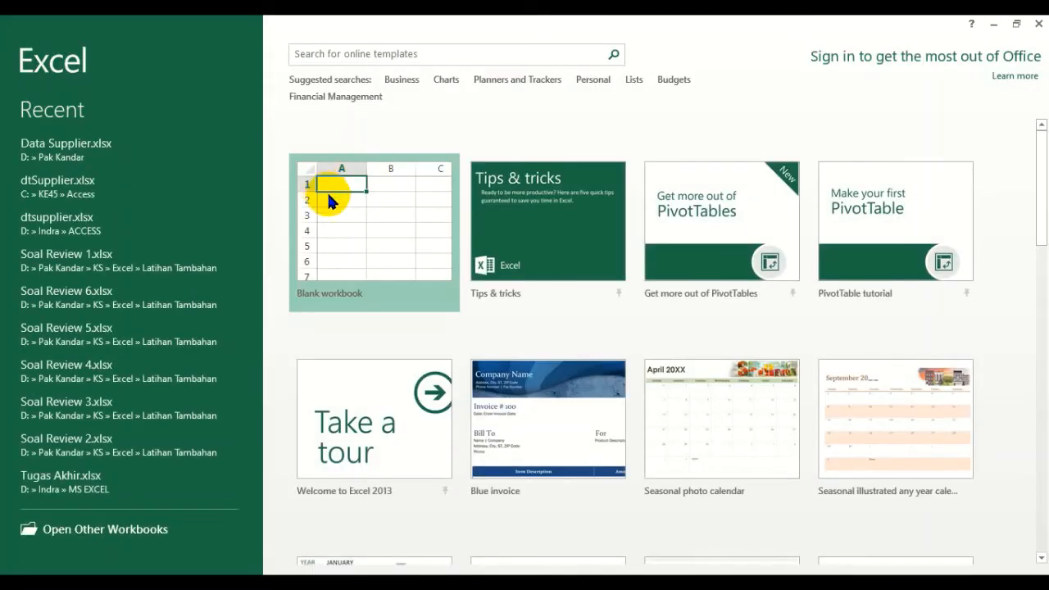
pyautogui.click(360, 235)
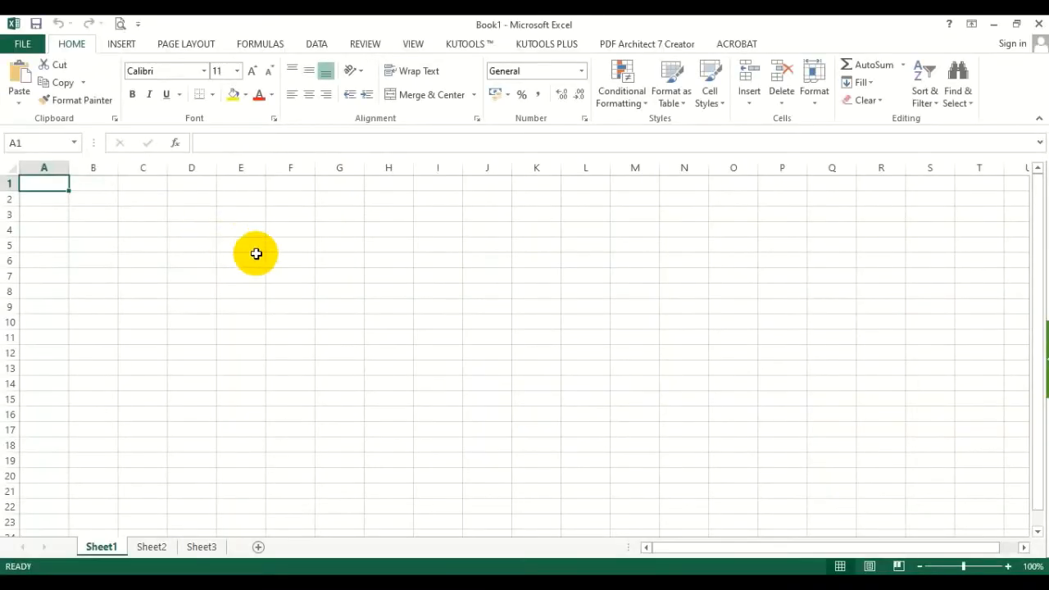
# - Enter the headers Kode, Nama Supplier, Alamat and Kota in A1:D1, and widen the Nama Supplier and Alamat columns
pyautogui.write('Kode')
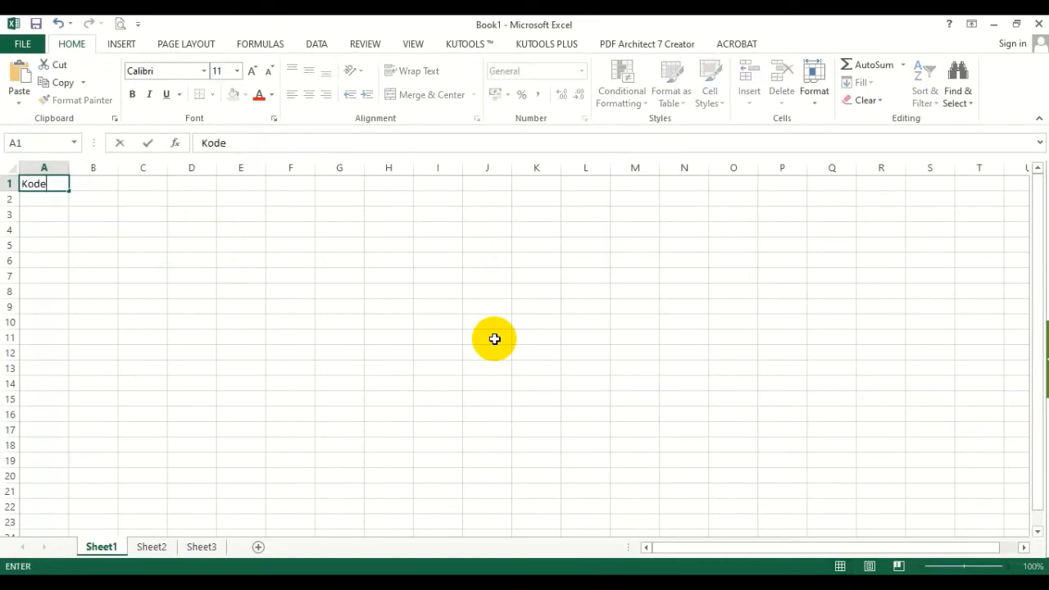
pyautogui.press('Tab')
pyautogui.write('Nama')
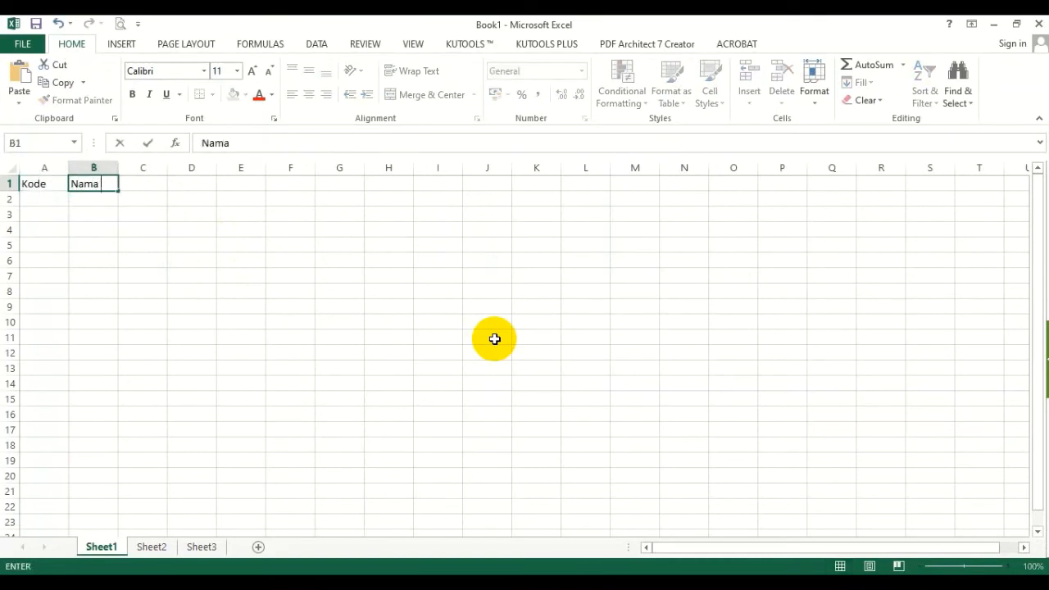
pyautogui.write(' Supplier')
pyautogui.press('Tab')
pyautogui.write('J')
pyautogui.press('BackSpace')
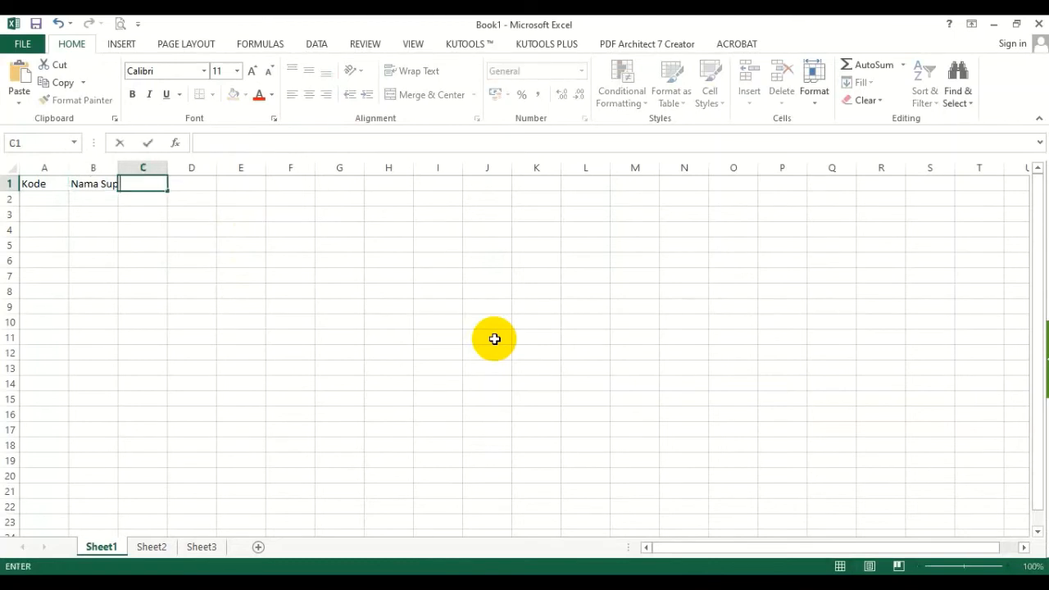
pyautogui.write('Alamat')
pyautogui.press('Tab')
pyautogui.write('Kota')
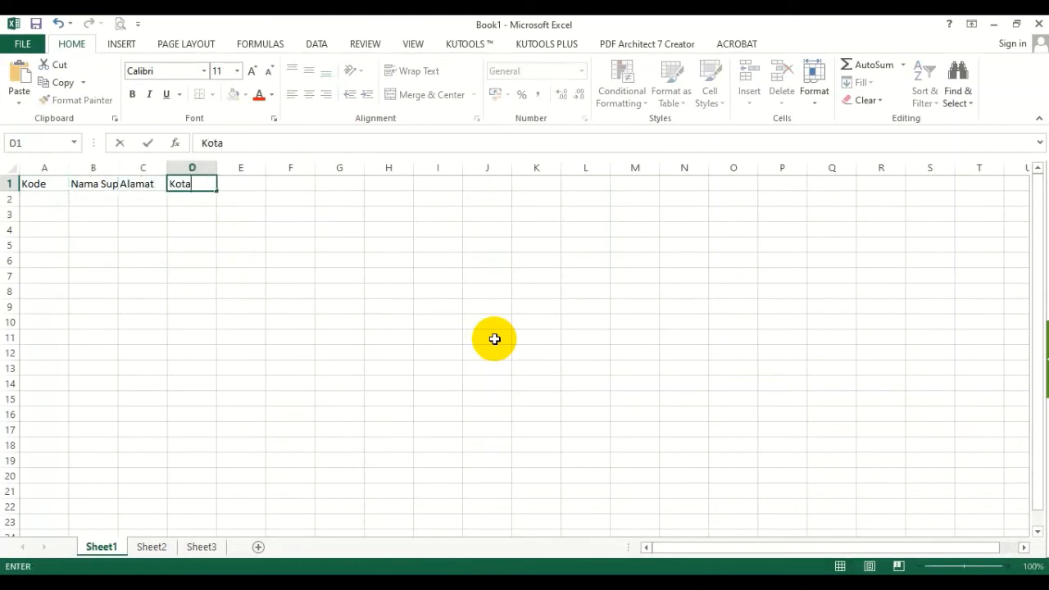
pyautogui.click(445, 335)
pyautogui.moveTo(115, 164); pyautogui.dragTo(294, 172)
# - Enter the code S0001 and the supplier name PT. Aneka Ria in A2 and B2
pyautogui.click(59, 201)
pyautogui.write('S')
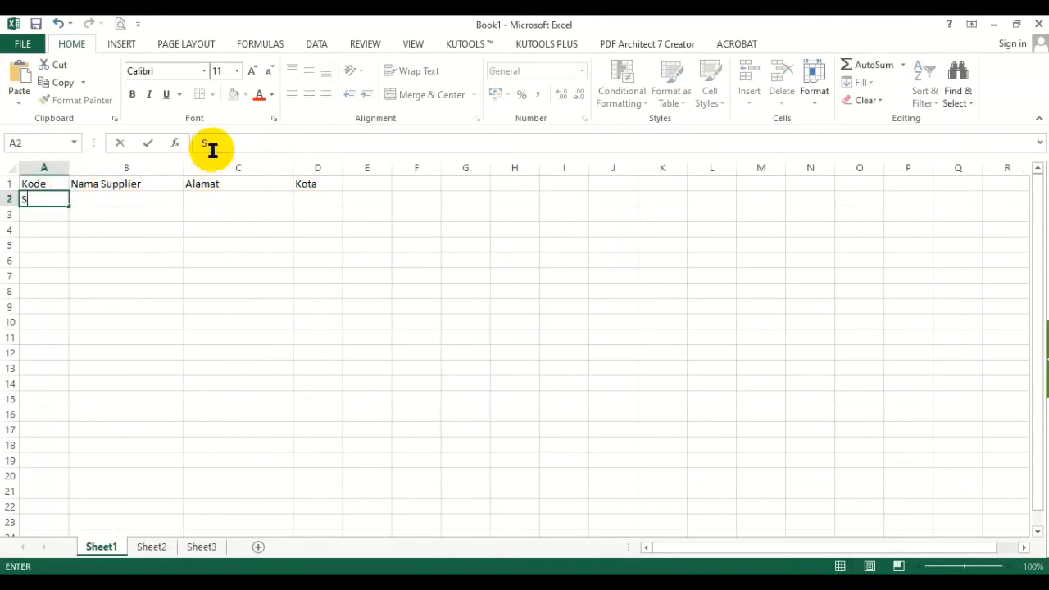
pyautogui.write('0001')
pyautogui.press('Tab')
pyautogui.write('PT')
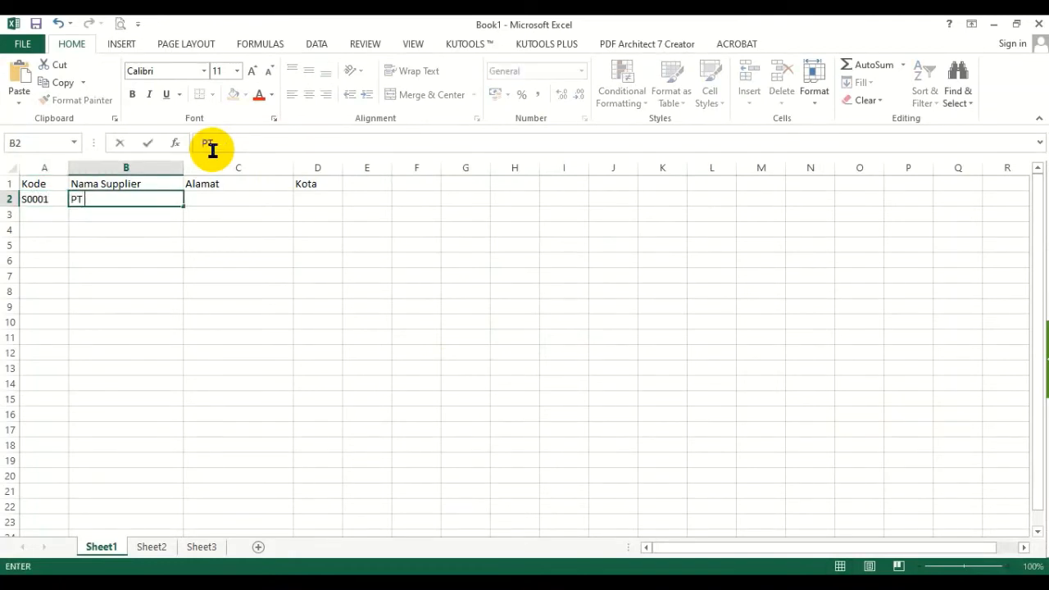
pyautogui.write('. Aneka Ria')
pyautogui.press('Tab')
# - Fill in the first supplier's street address in C2 and the city Surabaya in D2
pyautogui.write('Jl')
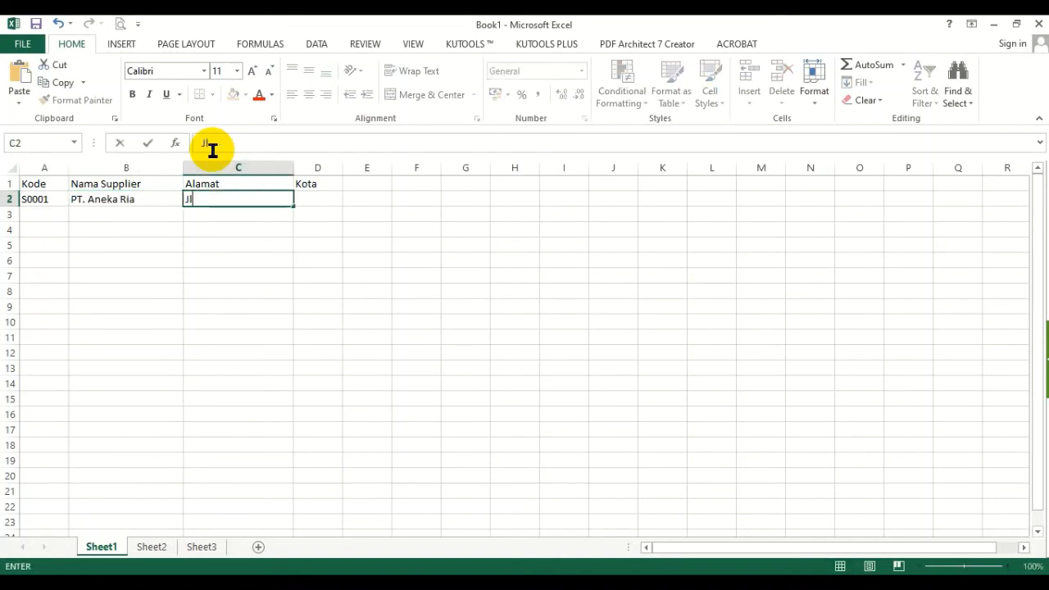
pyautogui.write('. Kedroncon')
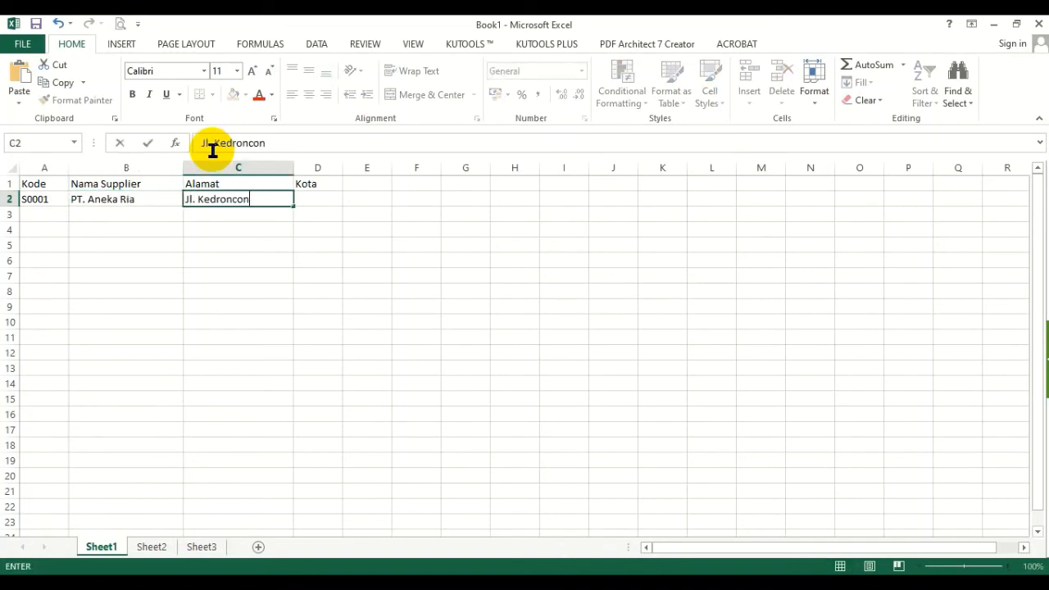
pyautogui.press('BackSpace')
pyautogui.press('BackSpace')
pyautogui.press('BackSpace')
pyautogui.press('BackSpace')
pyautogui.press('BackSpace')
pyautogui.press('BackSpace')
pyautogui.press('BackSpace')
pyautogui.press('BackSpace')
pyautogui.write('eroncong No. 33')
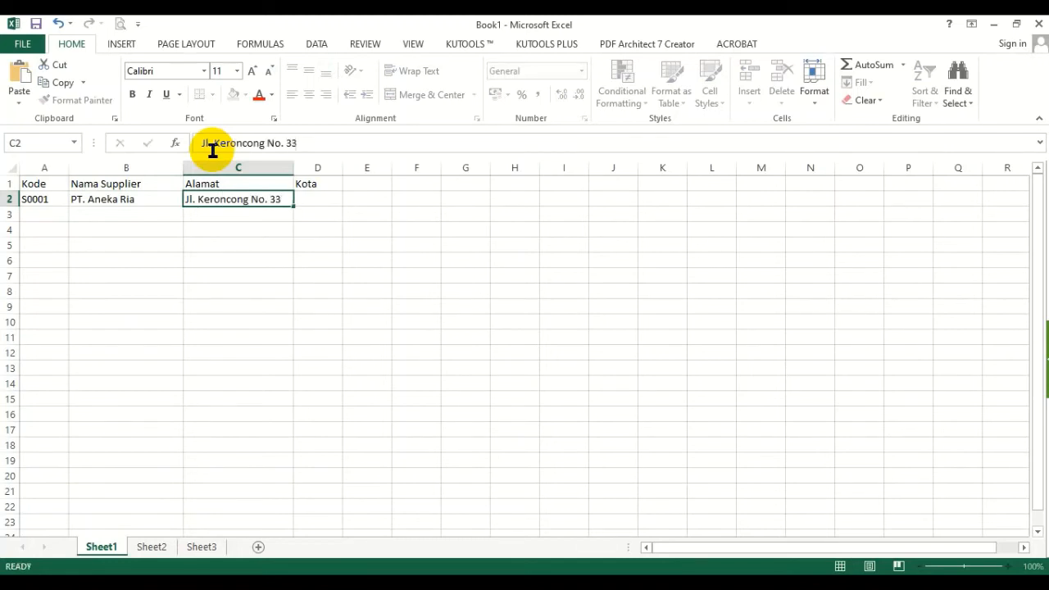
pyautogui.press('Tab')
pyautogui.write('Surabaya')
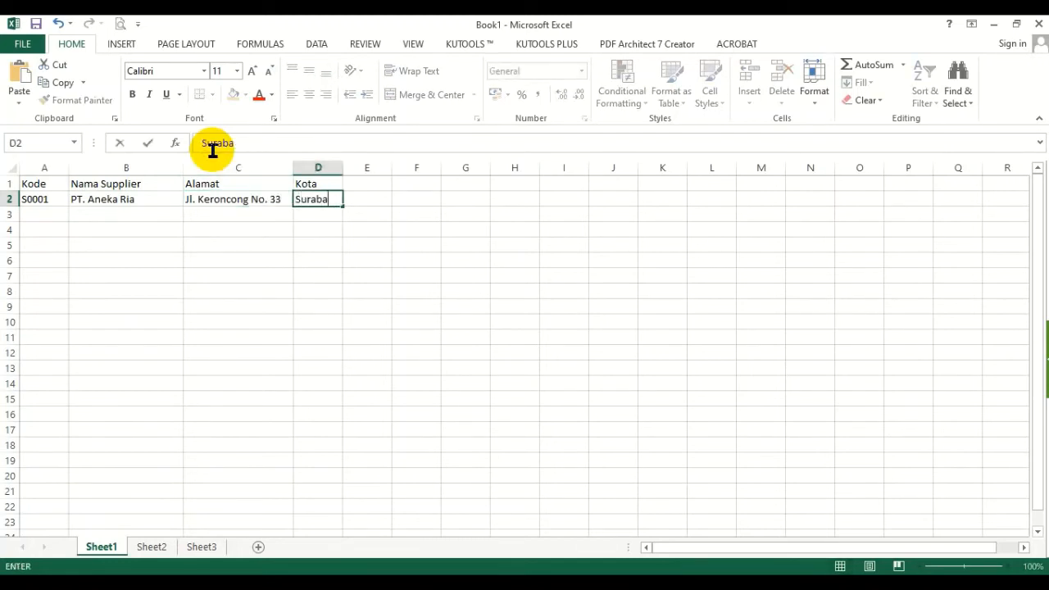
pyautogui.press('Return')
# - Widen the Alamat column further and extend the supplier code series from A2 down to S0005 in A6
pyautogui.moveTo(292, 167); pyautogui.dragTo(313, 168)
pyautogui.click(45, 201)
pyautogui.moveTo(69, 207); pyautogui.dragTo(71, 262)
# - Enter PT. Megah Jaya as the supplier name for S0002 in B3
pyautogui.click(105, 215)
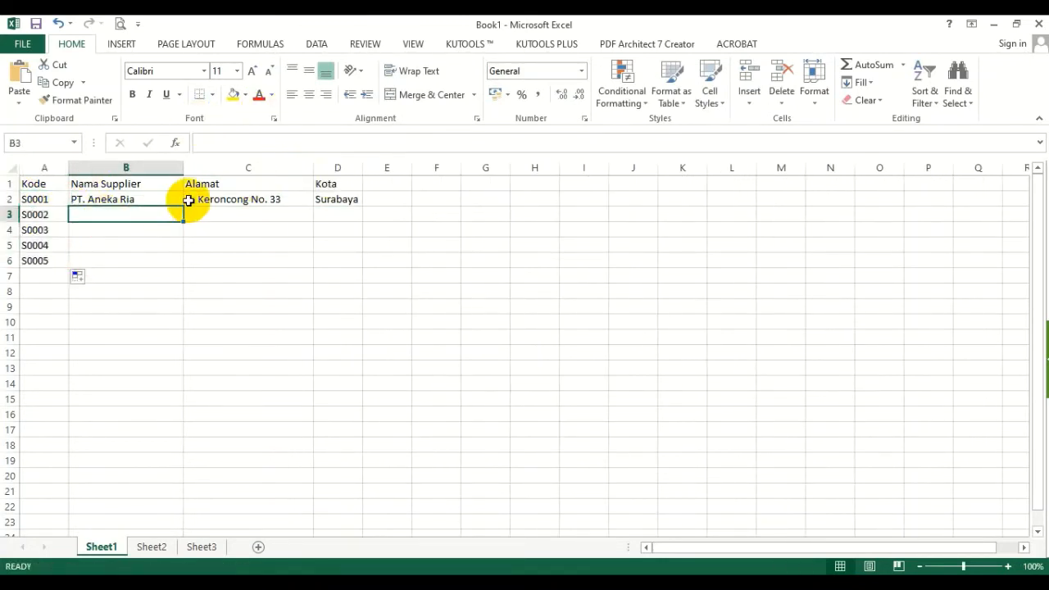
pyautogui.write('PT. Megah jay')
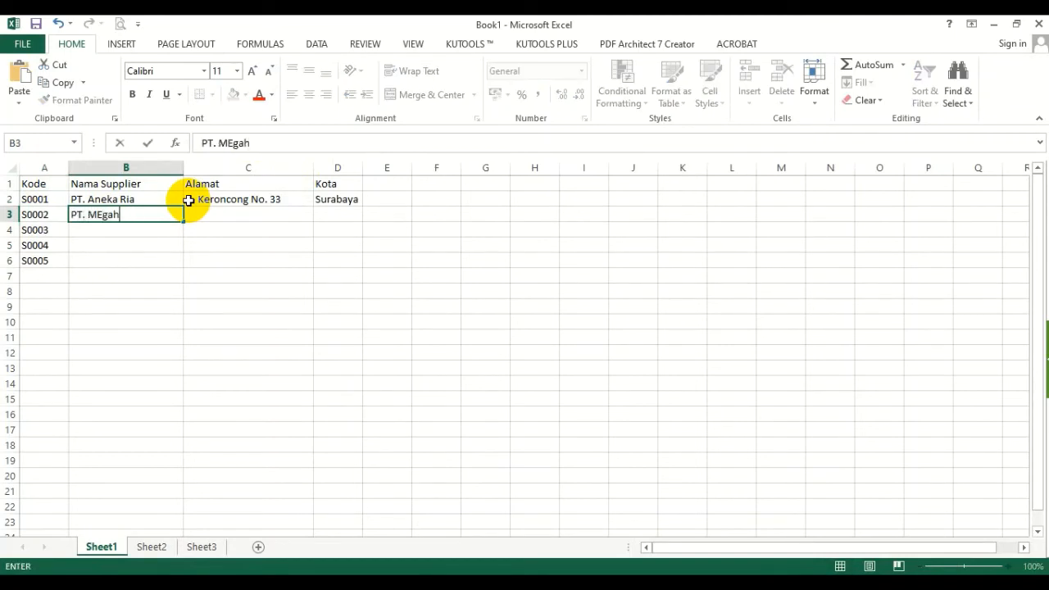
pyautogui.write('ay')
pyautogui.press('Return')
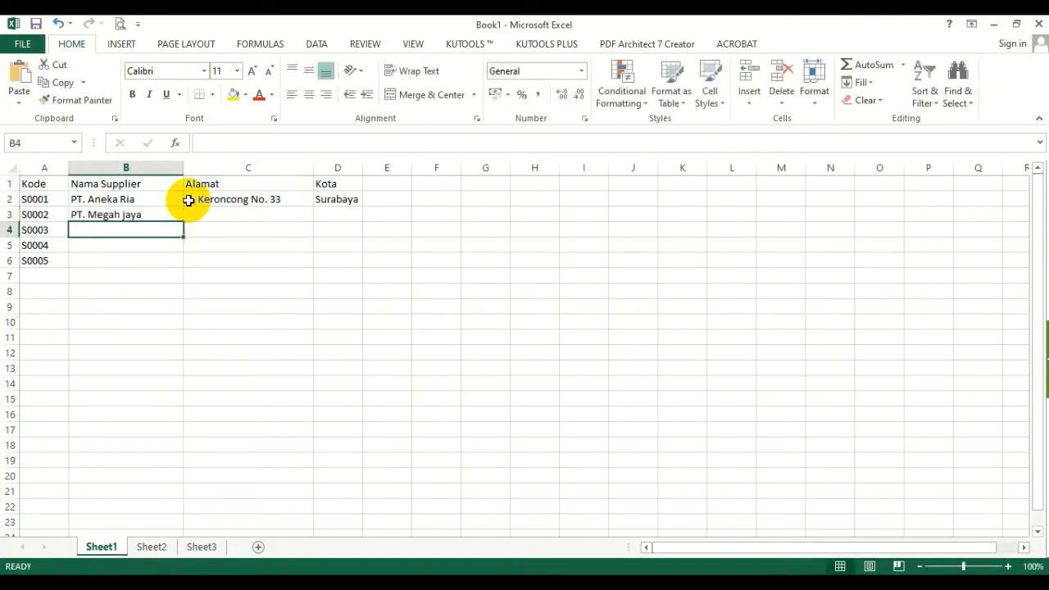
pyautogui.press('Up')
pyautogui.write('PT. ')
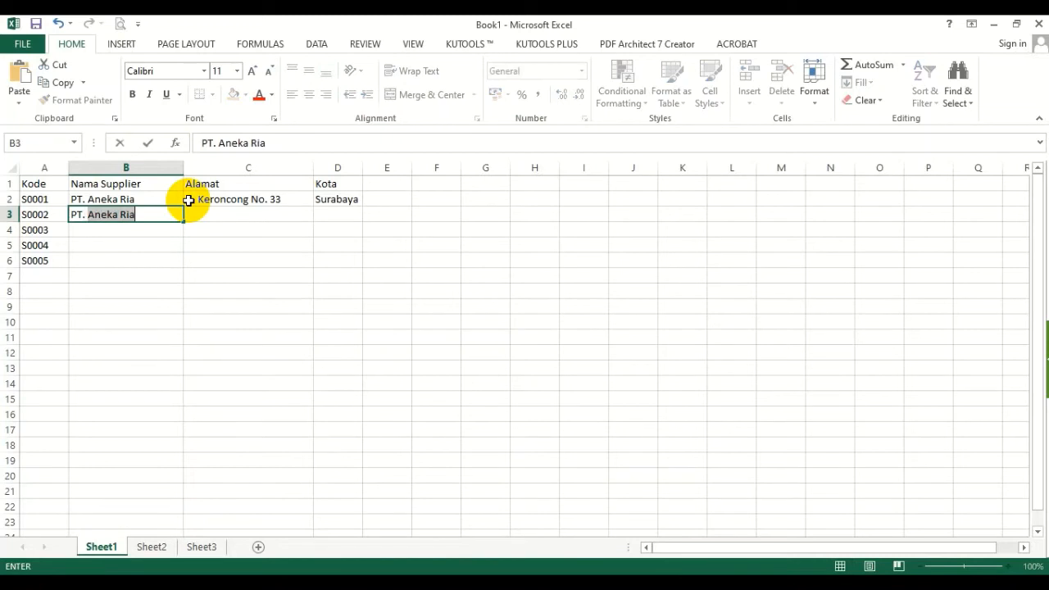
pyautogui.write('Megah Jaya')
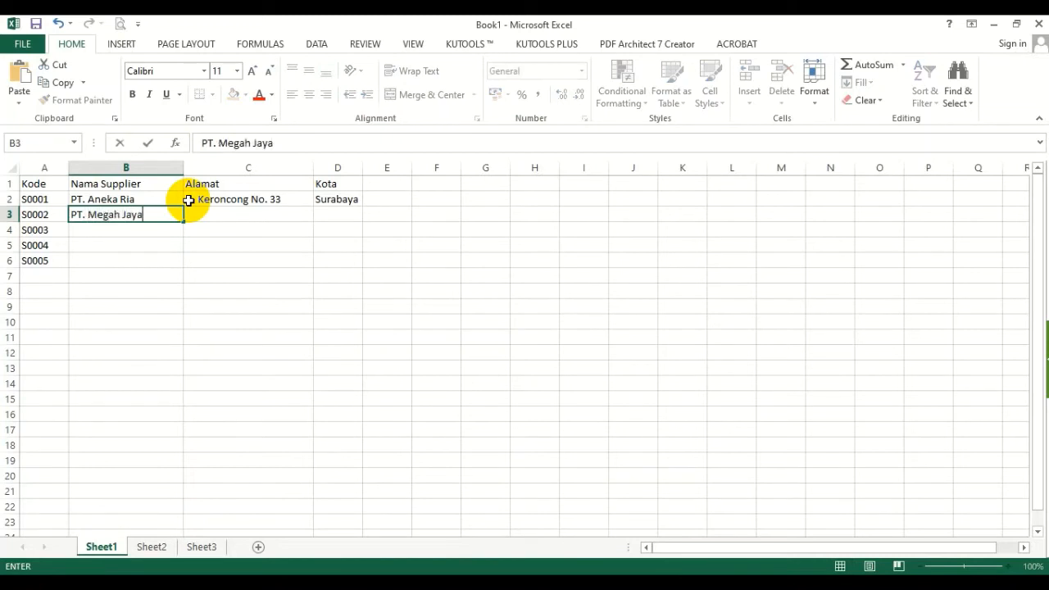
pyautogui.press('Return')
# - Fill in the street address for S0002 in C3 and the city Malang in D3
pyautogui.press('Up')
pyautogui.press('Right')
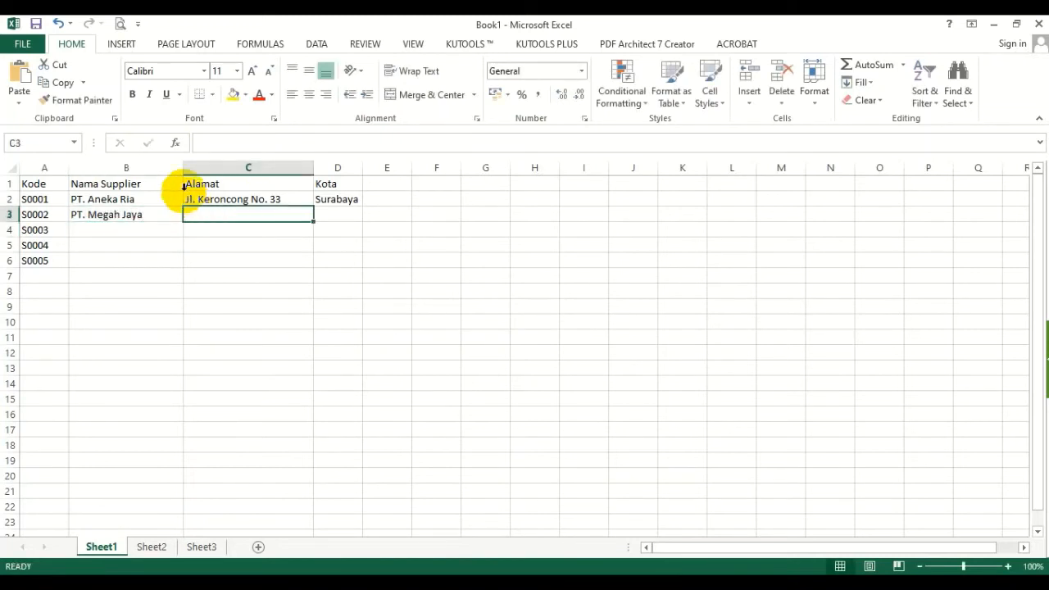
pyautogui.write('Jl. Adi S')
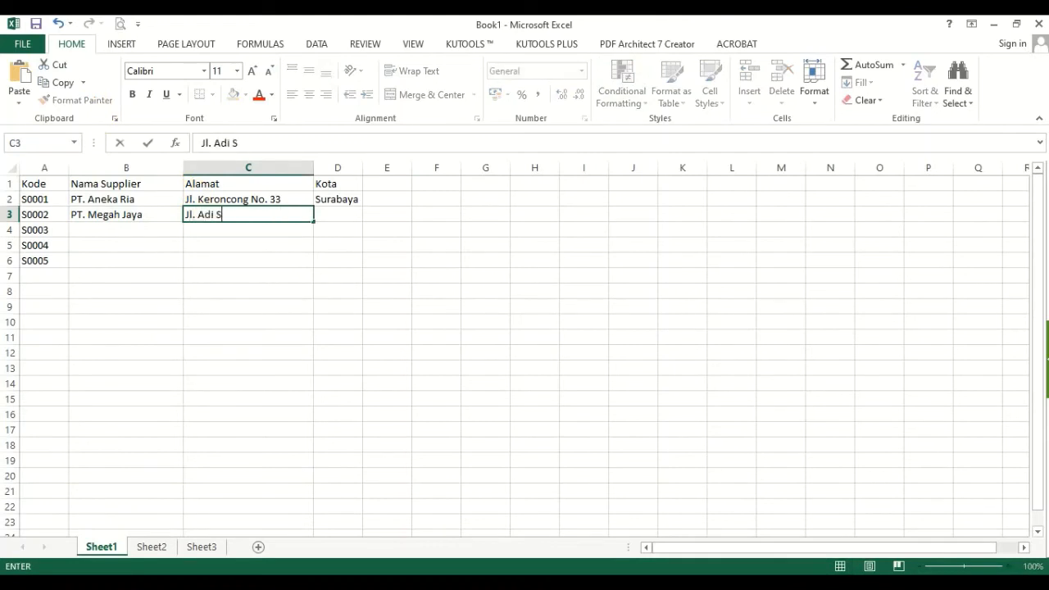
pyautogui.write('ucipto No')
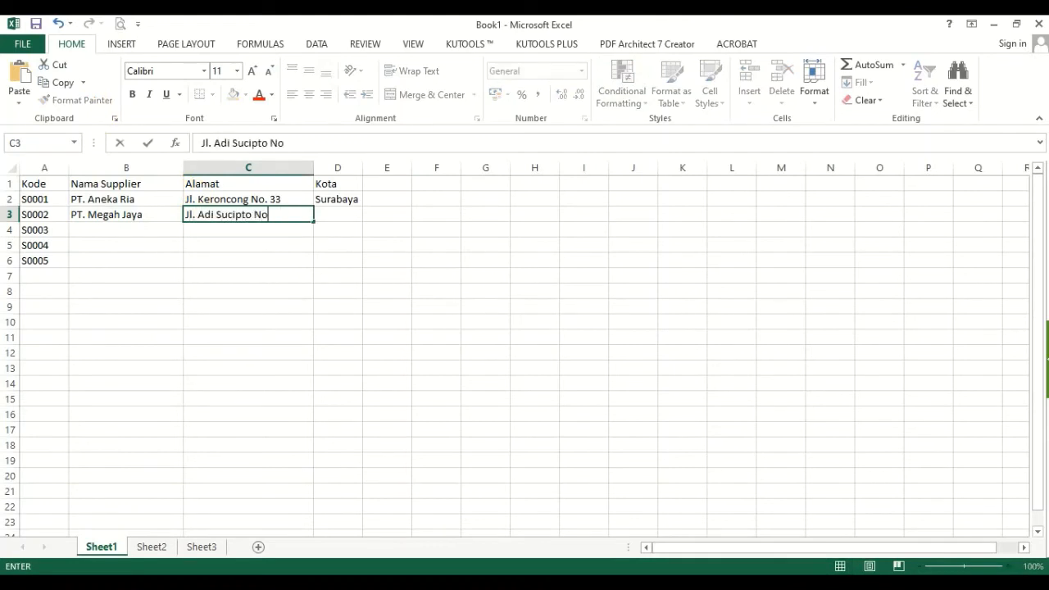
pyautogui.write('. 50')
pyautogui.press('Tab')
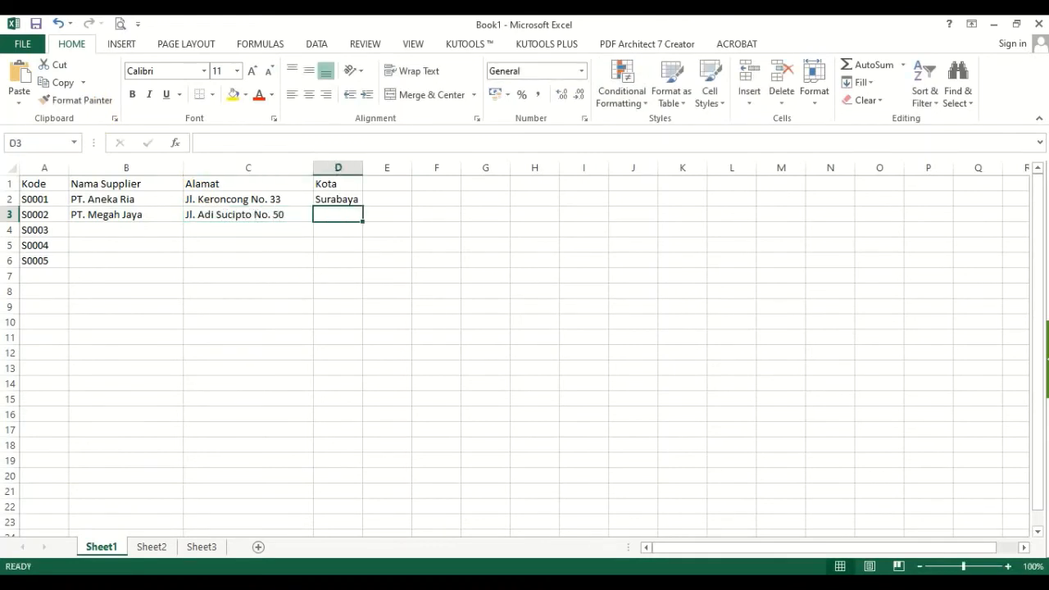
pyautogui.write('Malang')
pyautogui.press('Return')
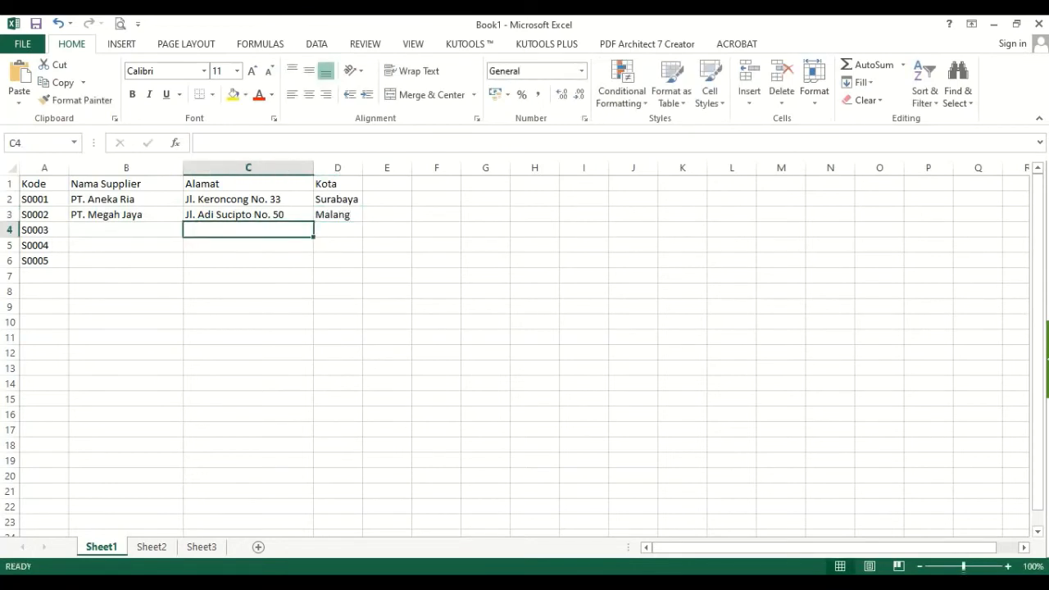
# - Enter PT. Mikasa as the supplier name for S0003 in B4
pyautogui.press('Left')
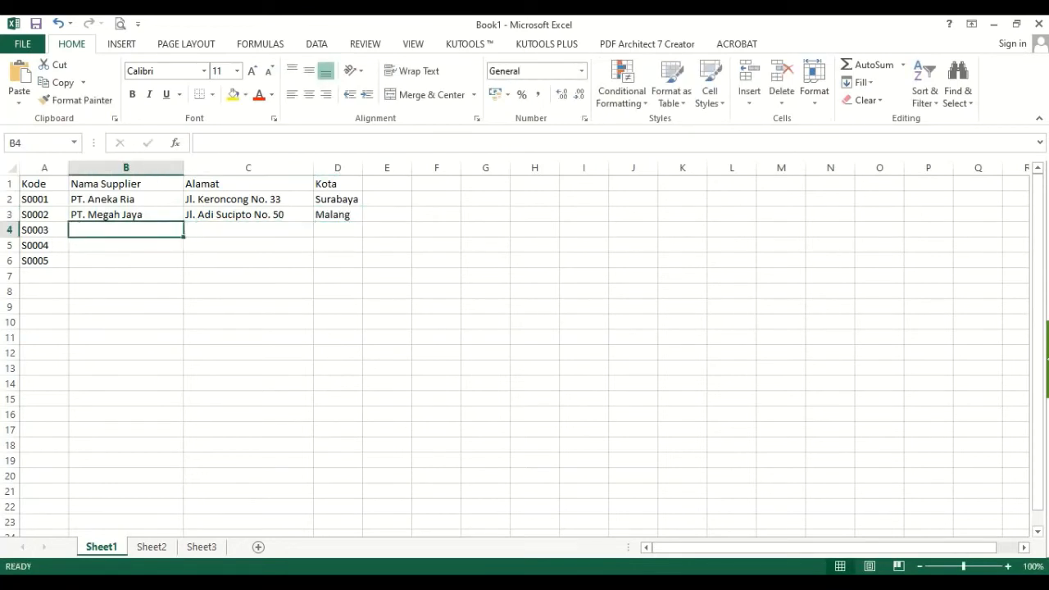
pyautogui.write('Pt. Mik')
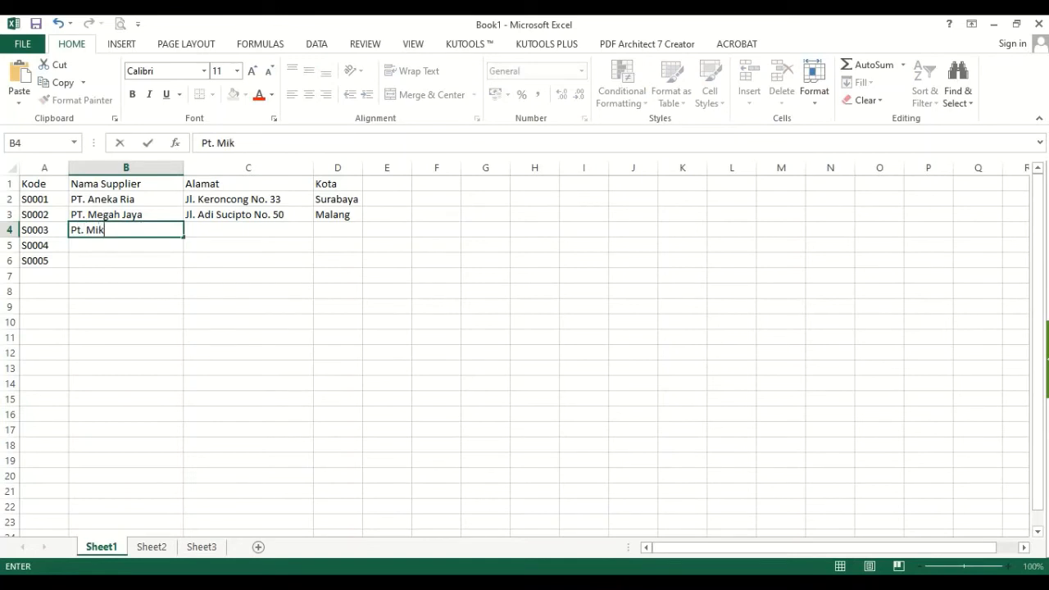
pyautogui.press('BackSpace')
pyautogui.press('BackSpace')
pyautogui.press('BackSpace')
pyautogui.press('BackSpace')
pyautogui.press('BackSpace')
pyautogui.press('BackSpace')
pyautogui.write('t')
pyautogui.write('T. Mikasa')
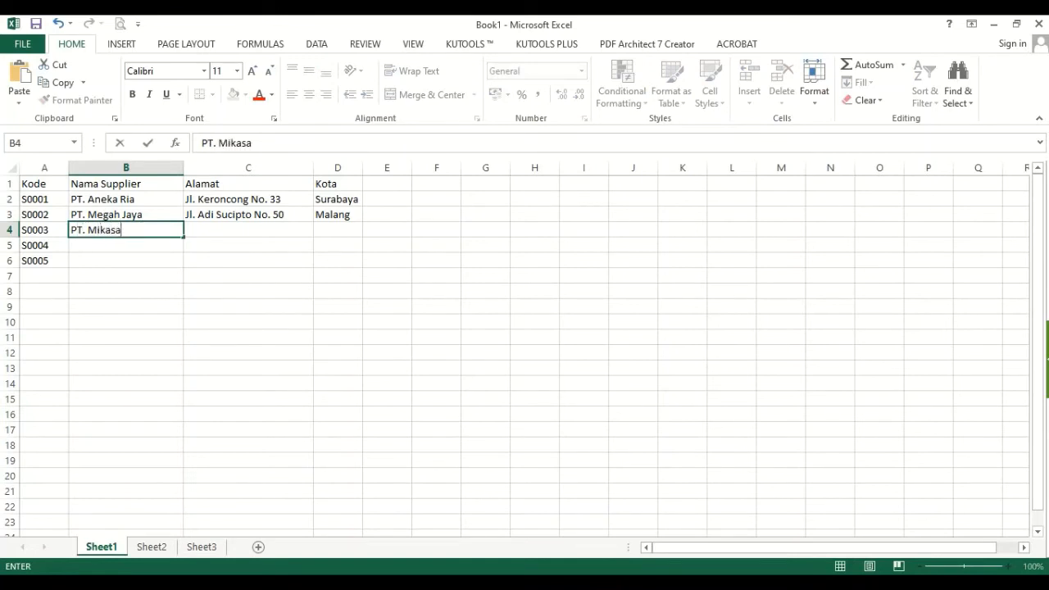
pyautogui.press('Tab')
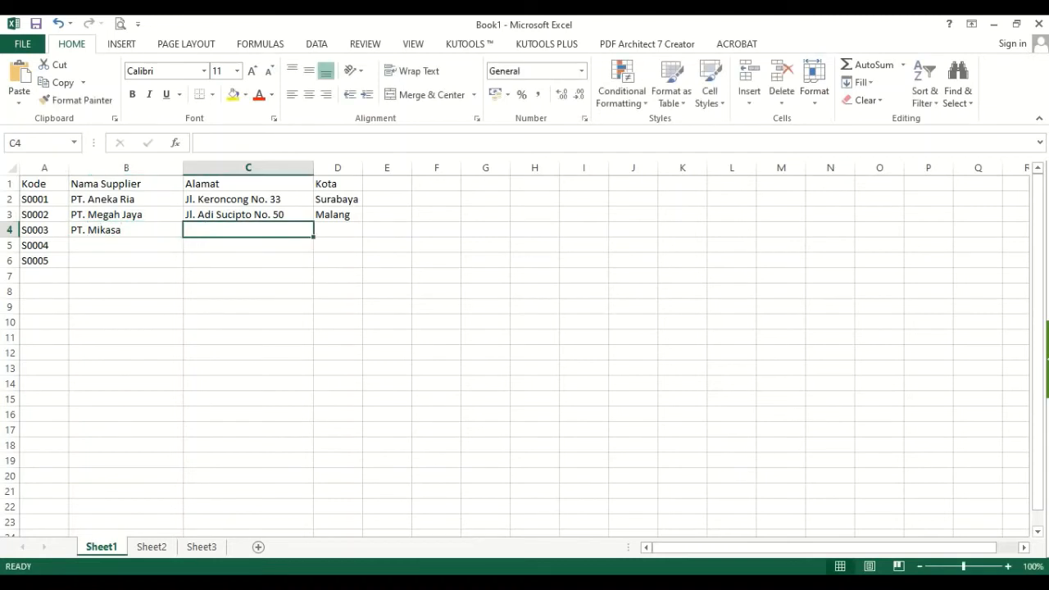
# - Fill in the street address for S0003 in C4
pyautogui.write('j')
pyautogui.press('BackSpace')
pyautogui.write('Jl. ')
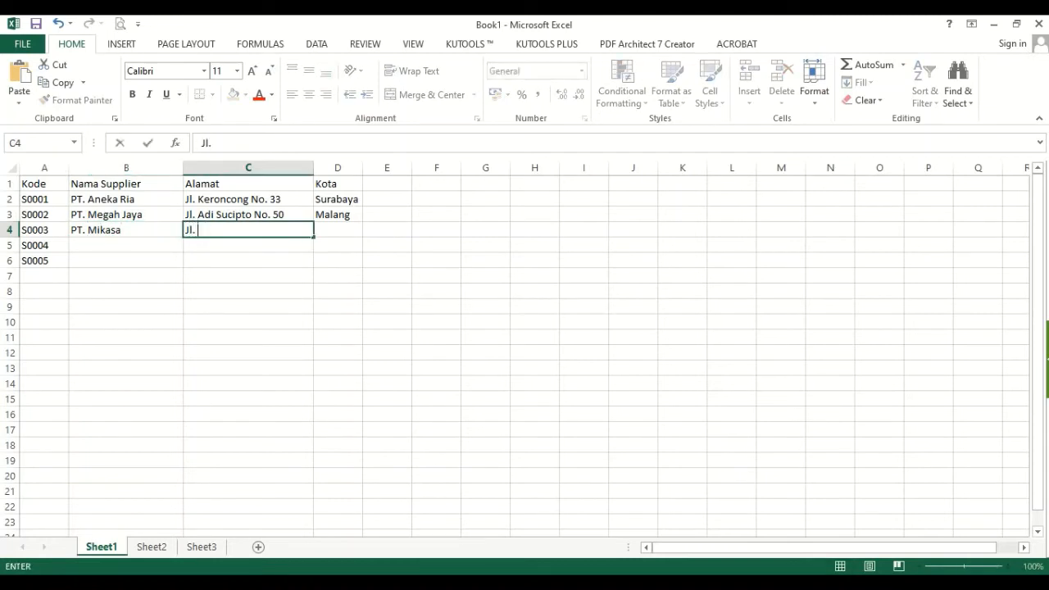
pyautogui.write('Diponogo')
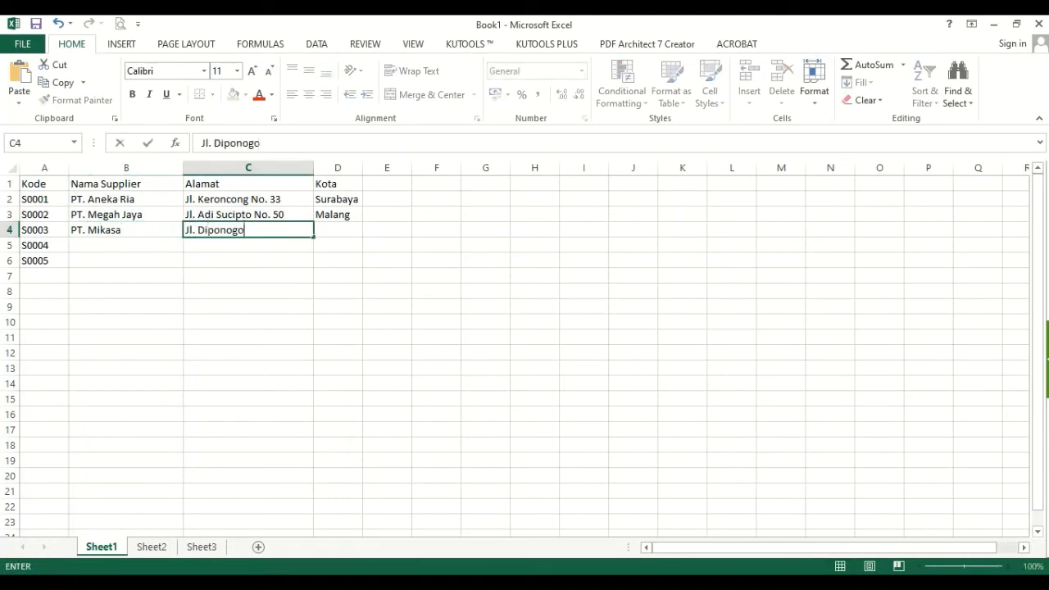
pyautogui.write('ro NO. 11')
pyautogui.press('Tab')
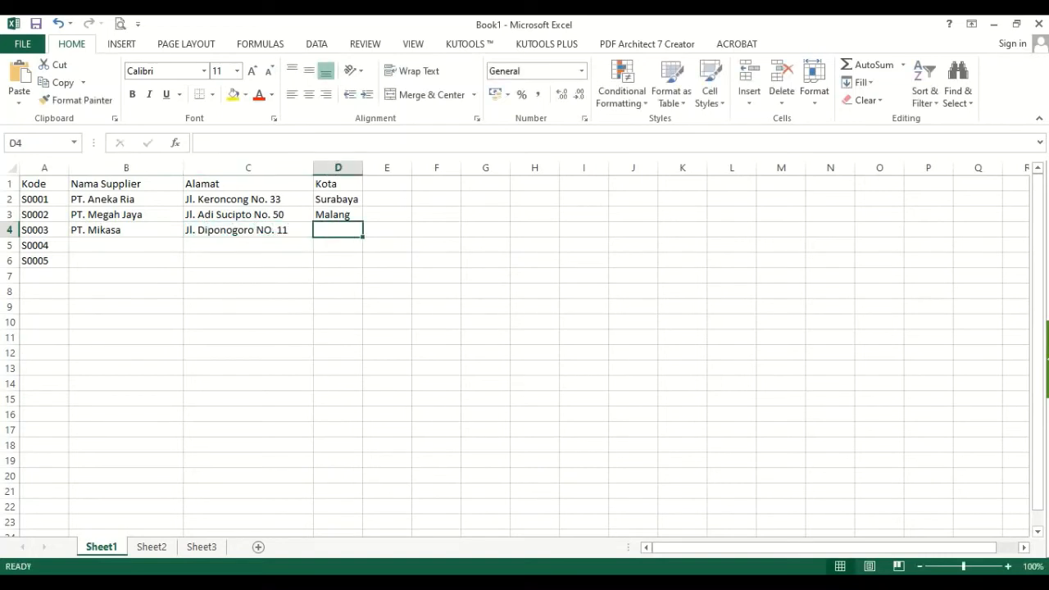
# - Correct the capitalization in the C4 address so that "NO." reads "No."
pyautogui.press('Left')
pyautogui.press('F2')
pyautogui.press('Left')
pyautogui.press('Left')
pyautogui.press('Left')
pyautogui.press('Left')
pyautogui.press('Left')
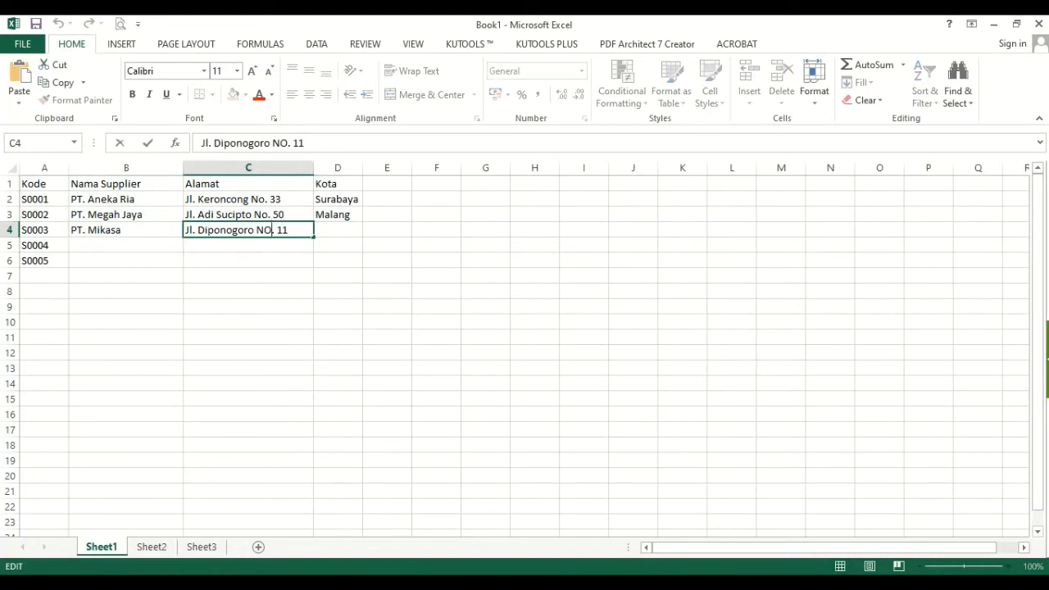
pyautogui.press('Delete')
pyautogui.write('o')
pyautogui.press('Return')
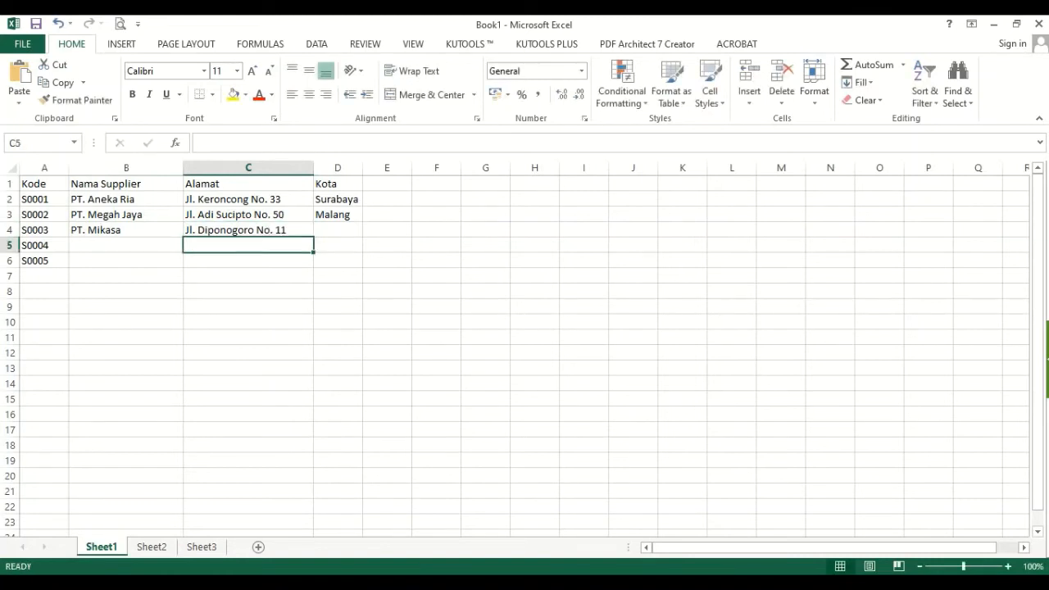
# - Enter Jakarta as the city for S0003 in D4
pyautogui.press('Up')
pyautogui.press('Right')
pyautogui.write('Jakarta')
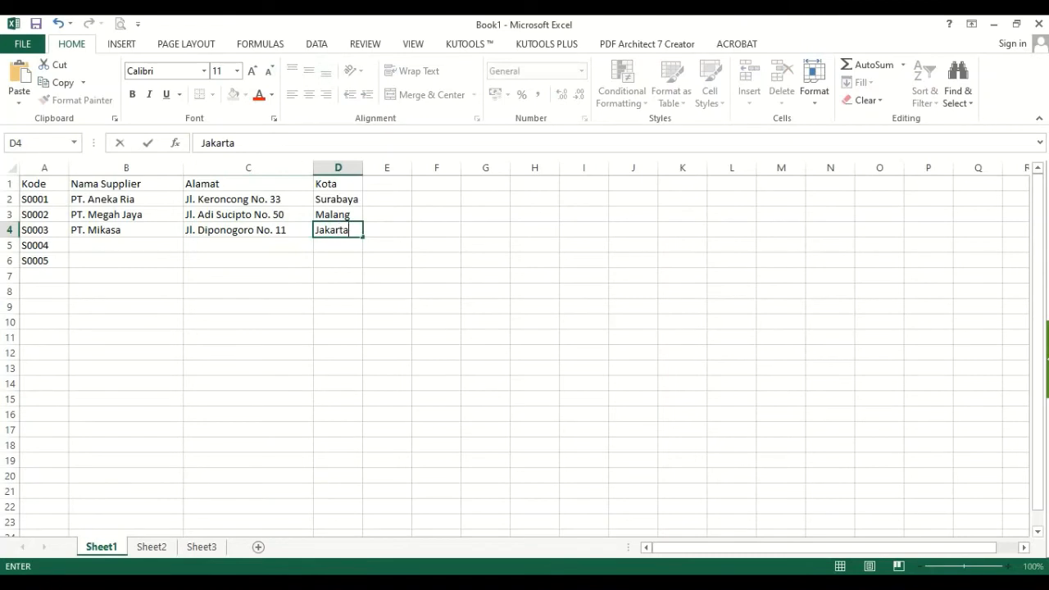
pyautogui.press('Return')
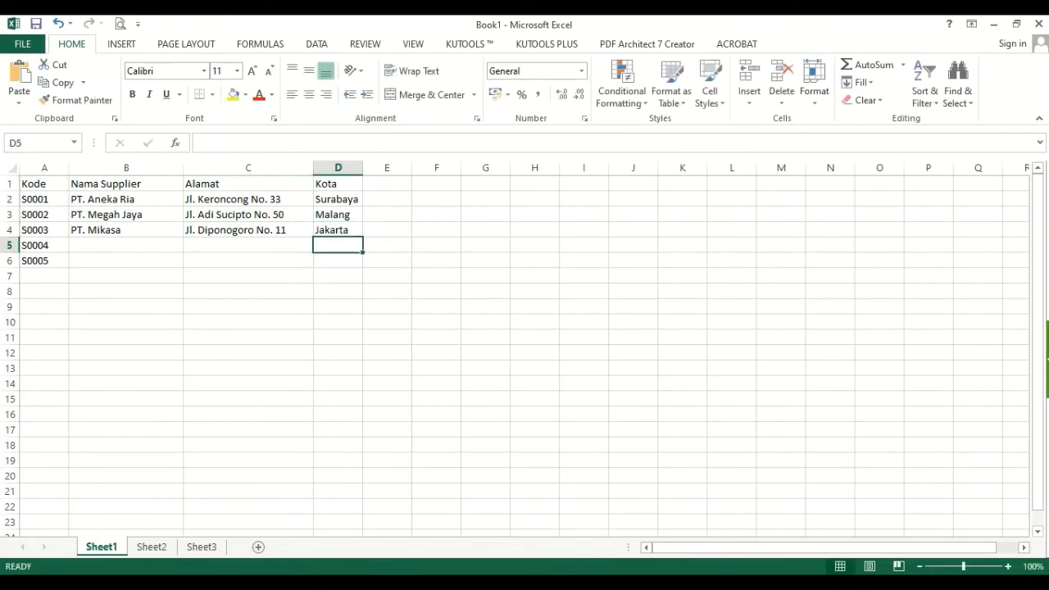
# - Enter PT. Rajawali as the supplier name for S0004 in B5
pyautogui.press('Left')
pyautogui.press('Left')
pyautogui.write('PT')
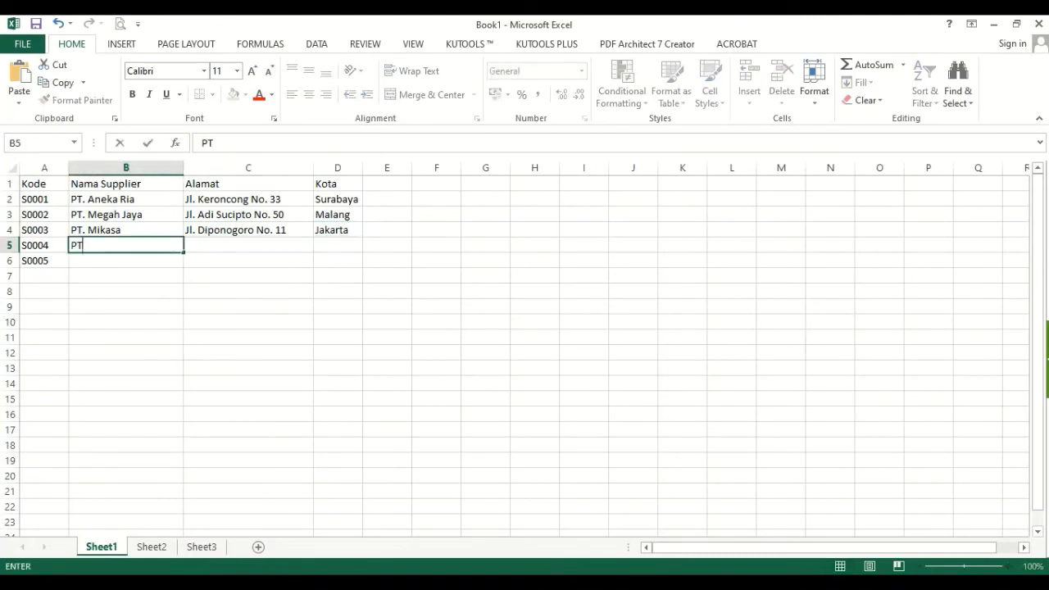
pyautogui.write('. Rajawali')
pyautogui.press('Tab')
# - Fill in the street address for S0004 in C5 and the city Solo in D5
pyautogui.write('Jl.')
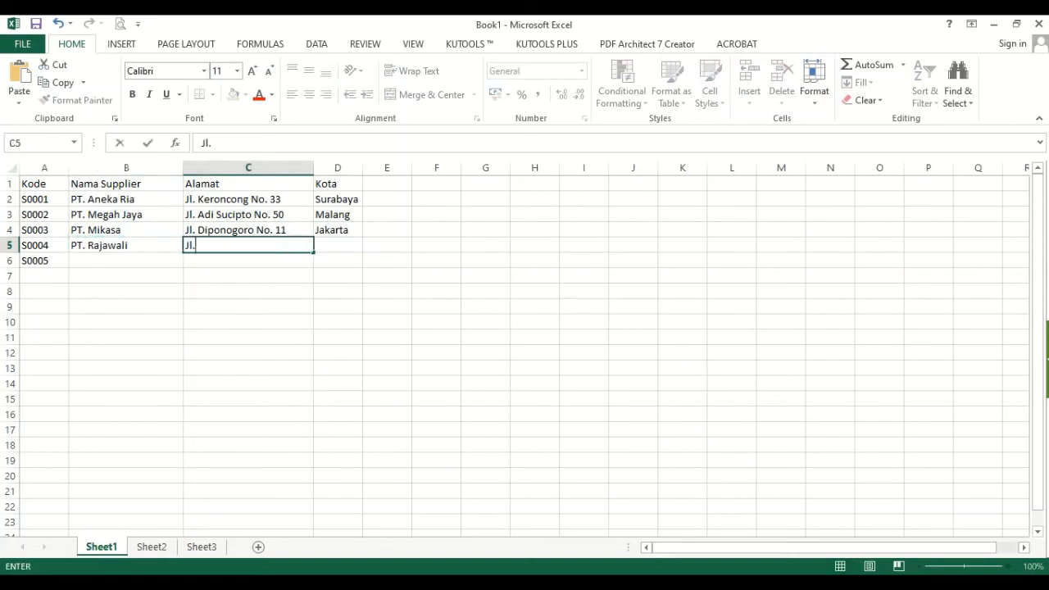
pyautogui.write(' Sentosa NO0')
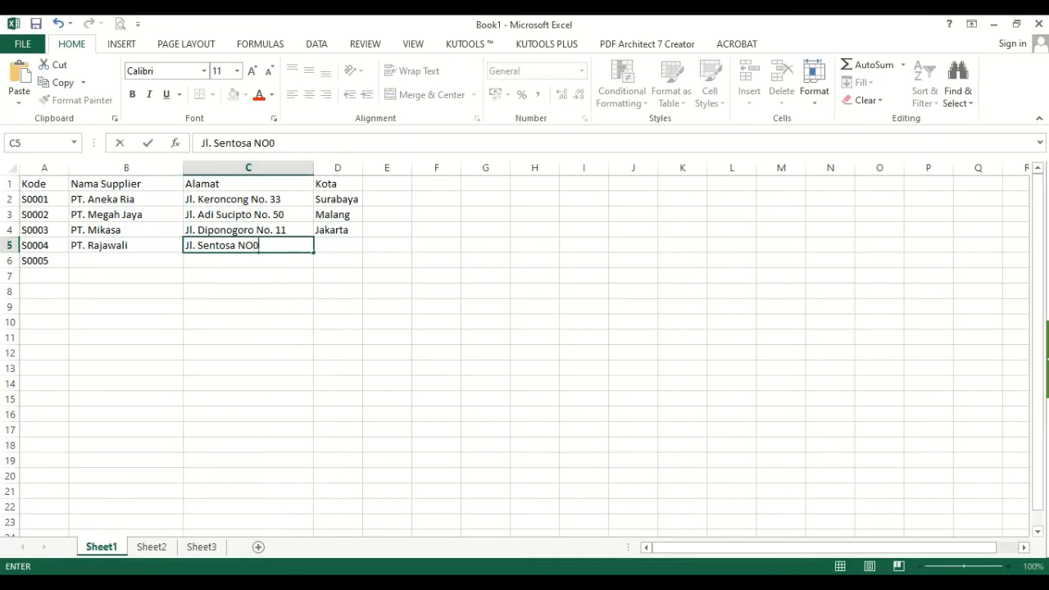
pyautogui.press('BackSpace')
pyautogui.press('BackSpace')
pyautogui.write('o. 12')
pyautogui.press('Tab')
pyautogui.write('So')
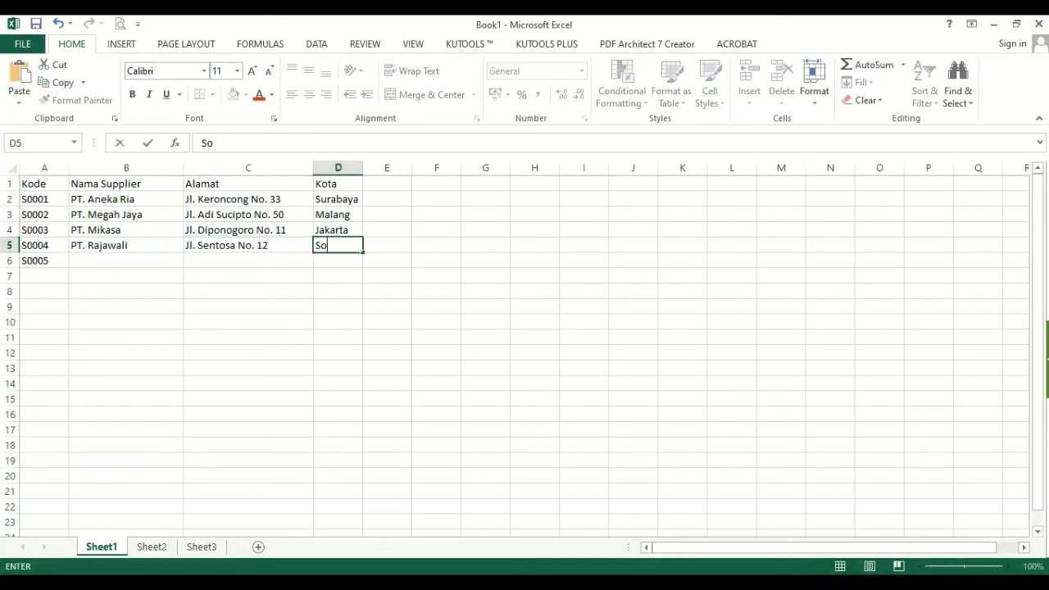
pyautogui.press('Return')
# - Enter PT. Bronson as the supplier name for S0005 in B6
pyautogui.write('P')
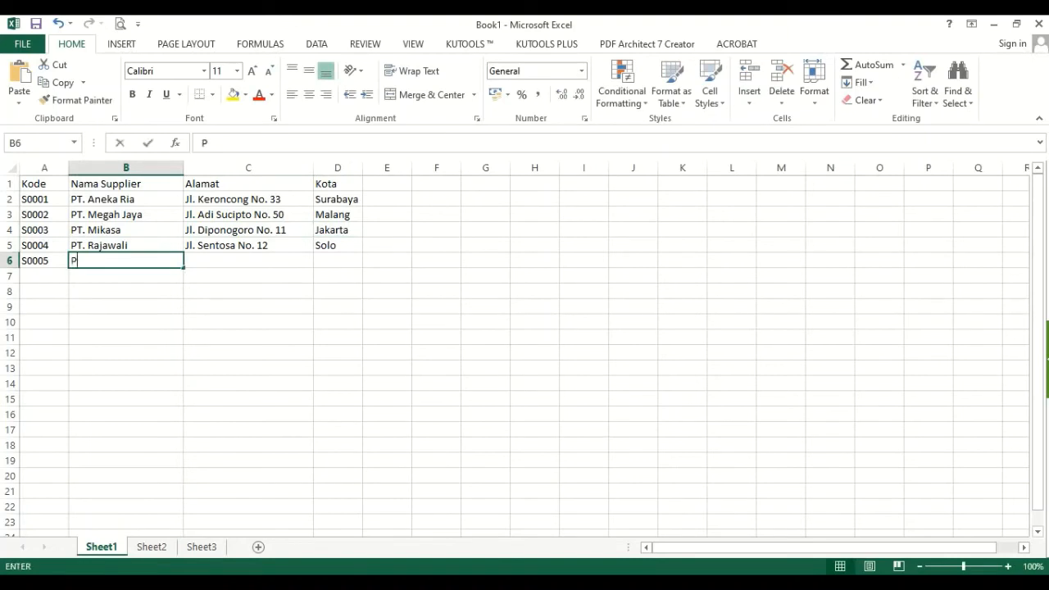
pyautogui.write('T. B')
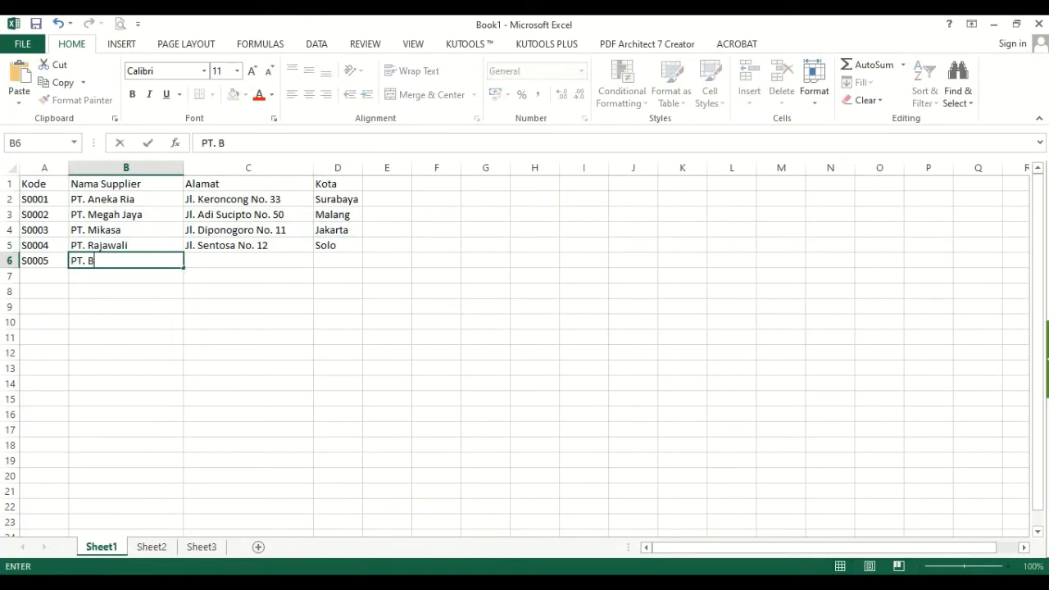
pyautogui.write('ronson')
pyautogui.press('Tab')
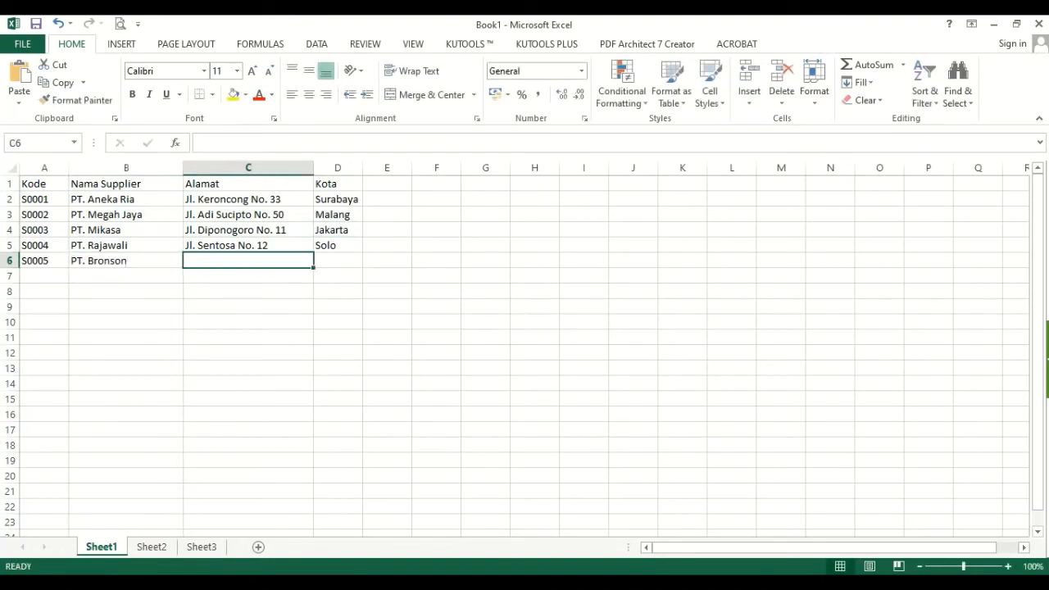
# - Fill in the street address for S0005 in C6 and the city Jombang in D6
pyautogui.write('Jl. Cili')
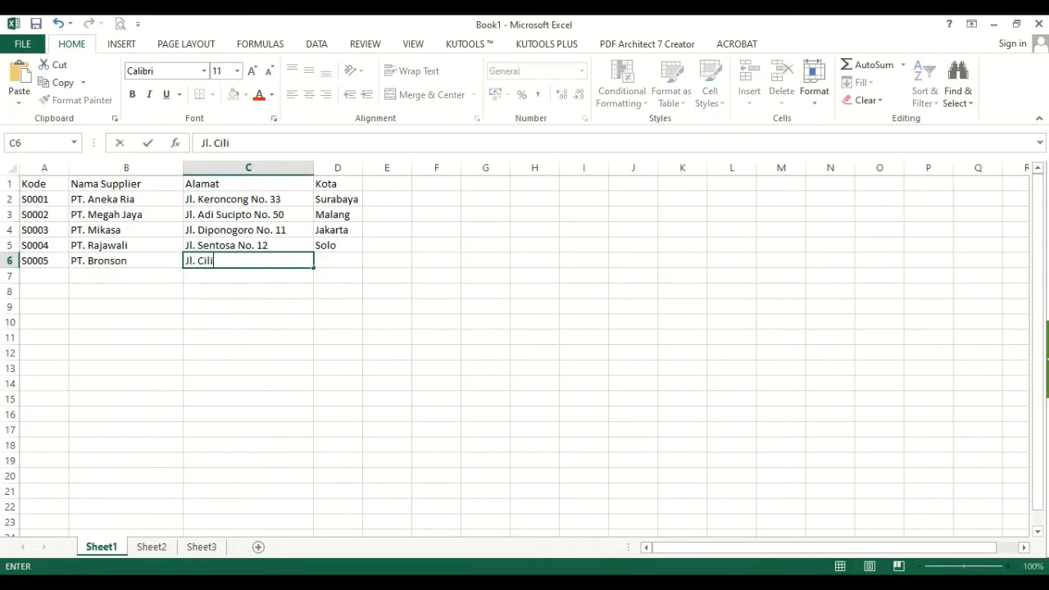
pyautogui.write('wung No. 33')
pyautogui.press('Tab')
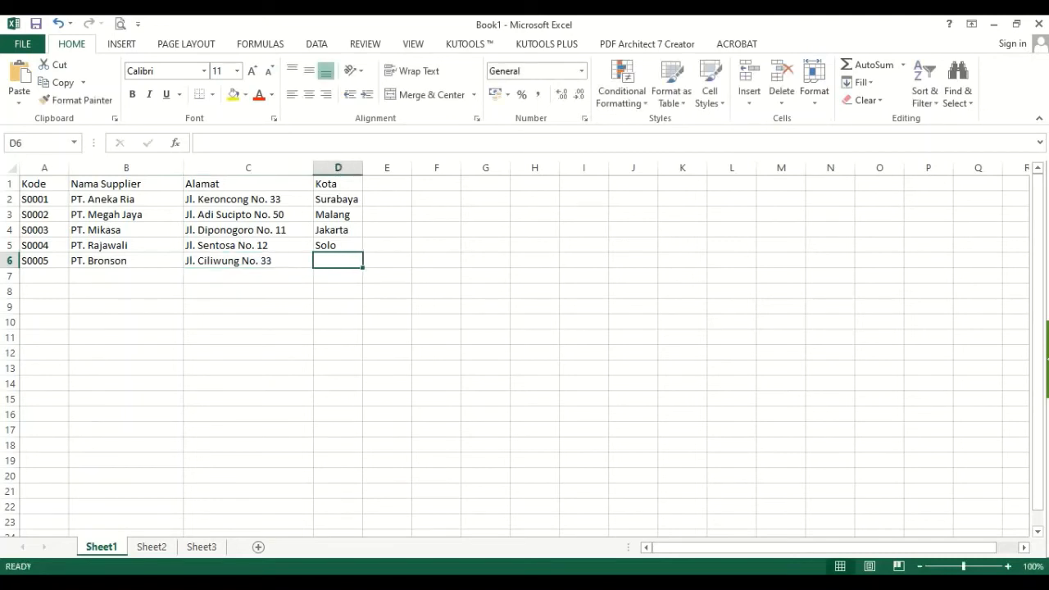
pyautogui.write('Jombang')
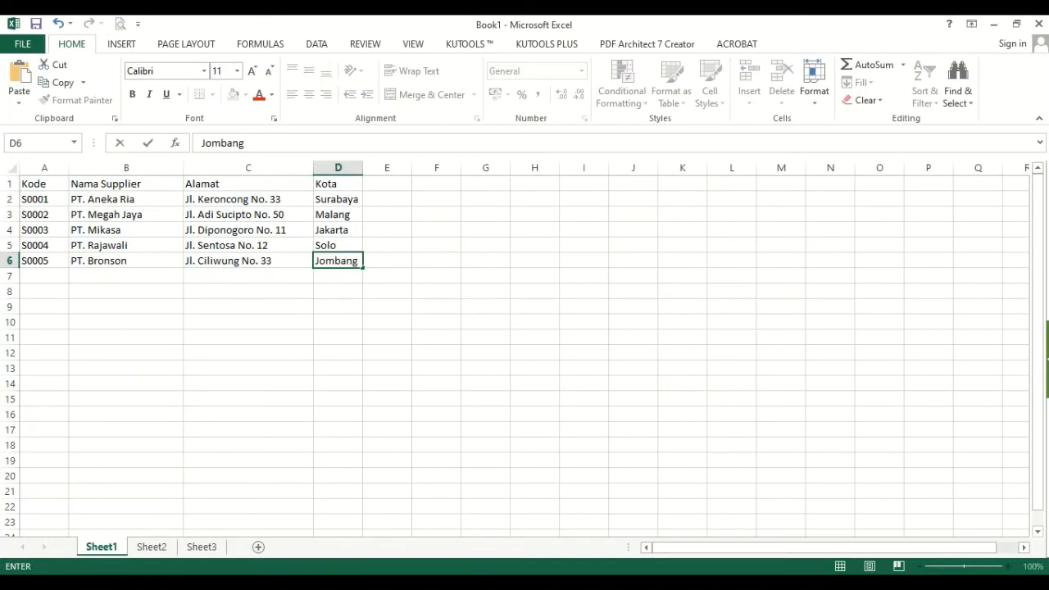
pyautogui.press('Return')
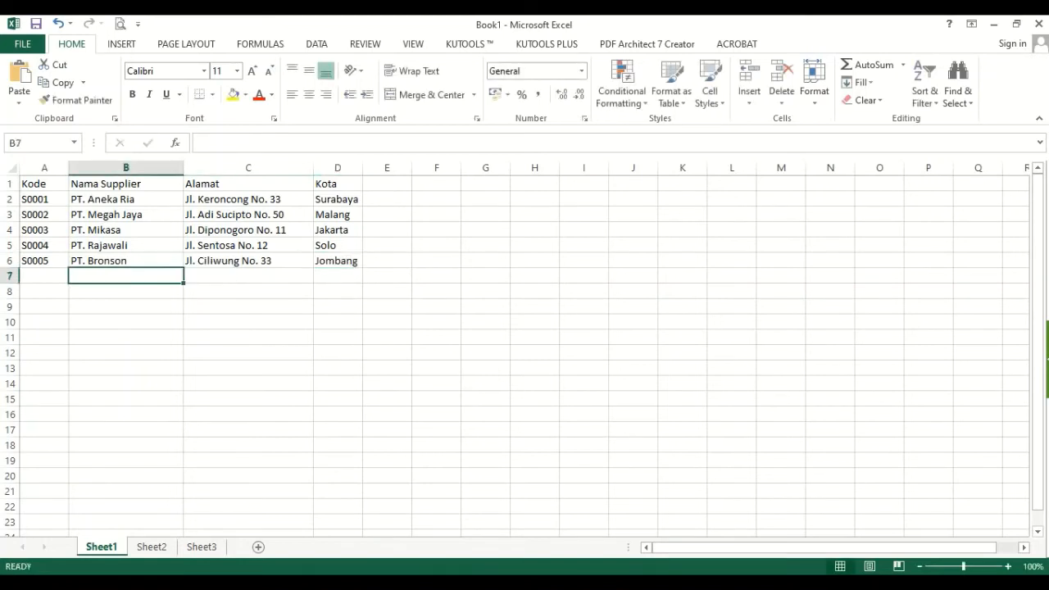
# - Hide the gridlines on Sheet1
pyautogui.click(516, 291)
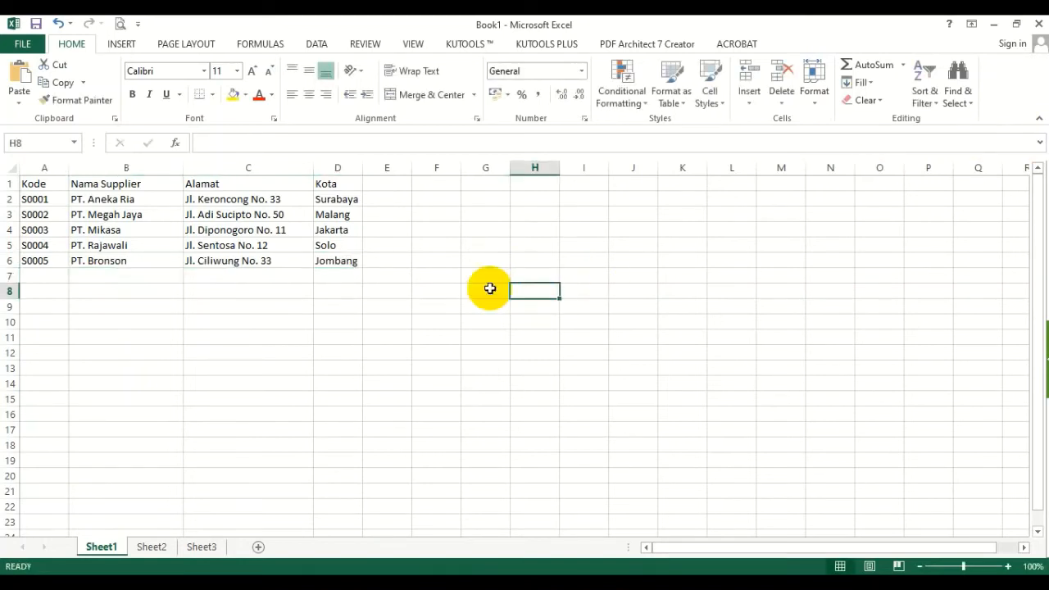
pyautogui.click(412, 43)
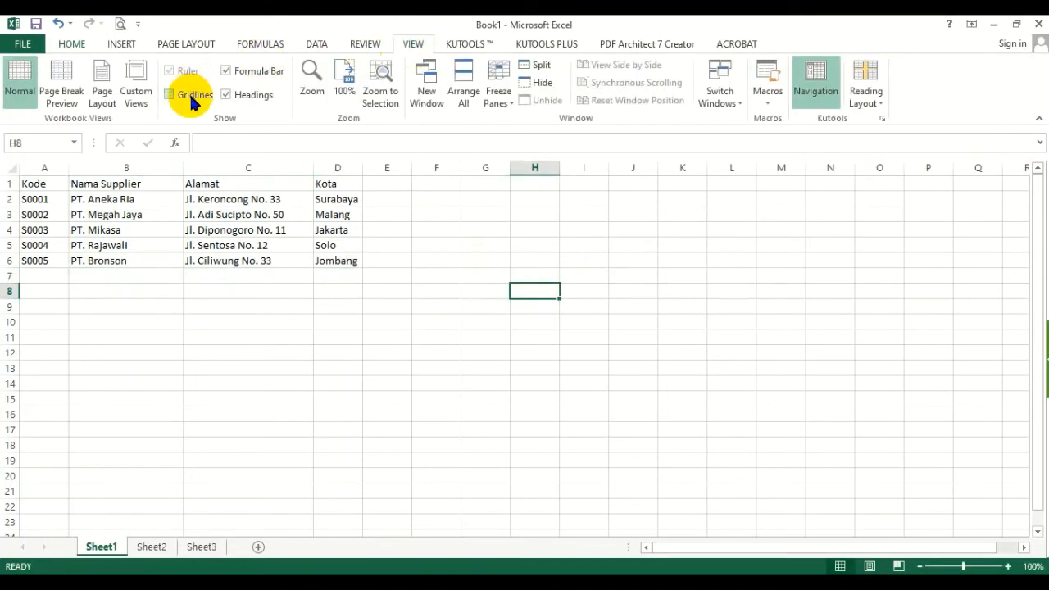
pyautogui.click(191, 94)
# - Apply all borders to the supplier table in A1:D6
pyautogui.moveTo(40, 185); pyautogui.dragTo(327, 246)
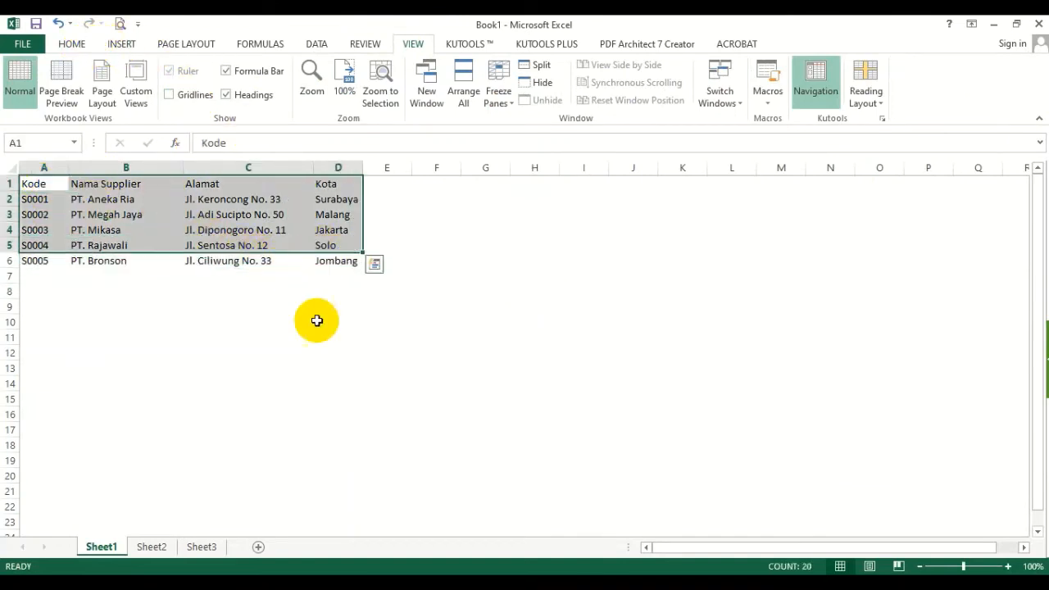
pyautogui.keyDown('shift'); pyautogui.click(342, 263); pyautogui.keyUp('shift')
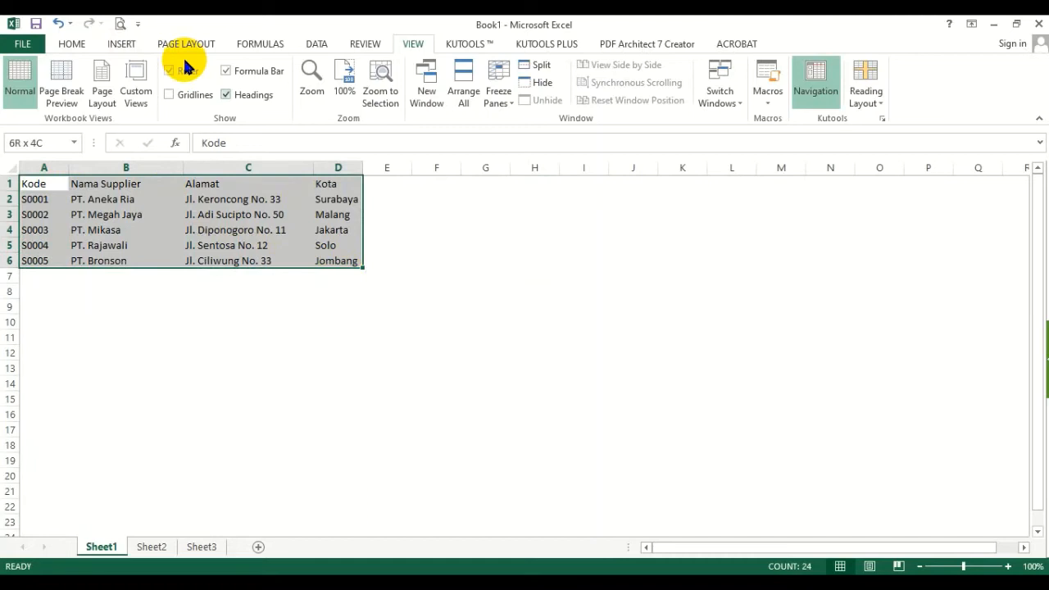
pyautogui.click(73, 43)
pyautogui.click(211, 94)
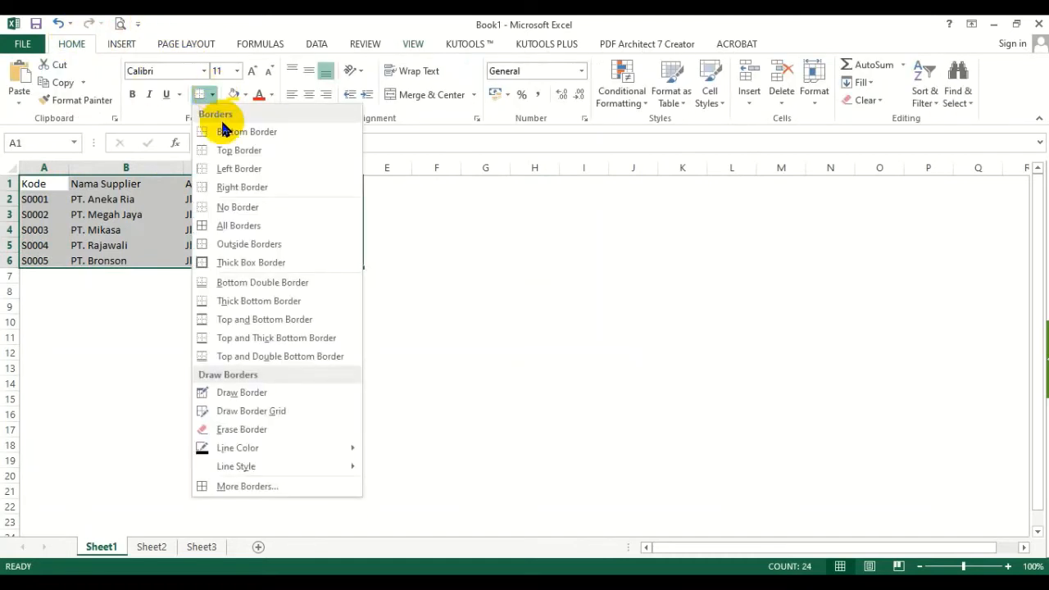
pyautogui.click(226, 223)
pyautogui.click(276, 290)
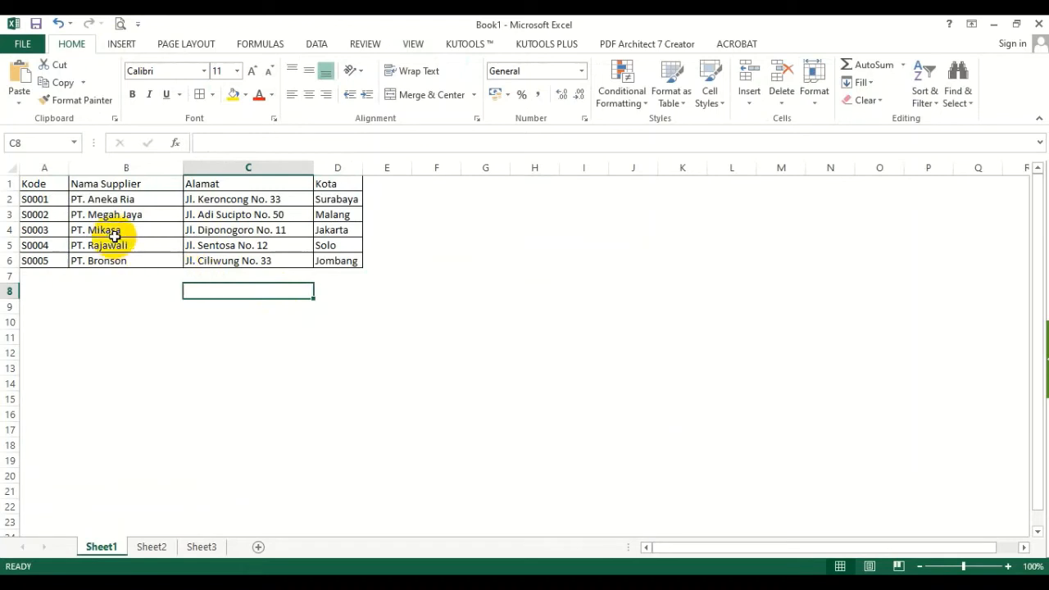
# - Make the header row A1:D1 of the supplier table bold
pyautogui.moveTo(50, 182); pyautogui.dragTo(318, 190)
pyautogui.click(132, 94)
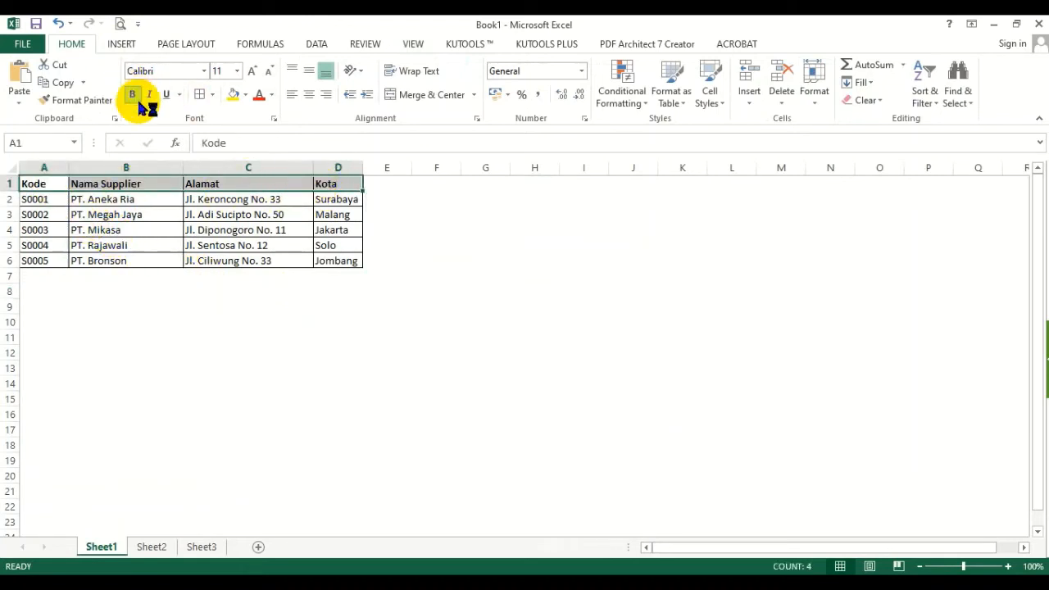
pyautogui.click(442, 364)
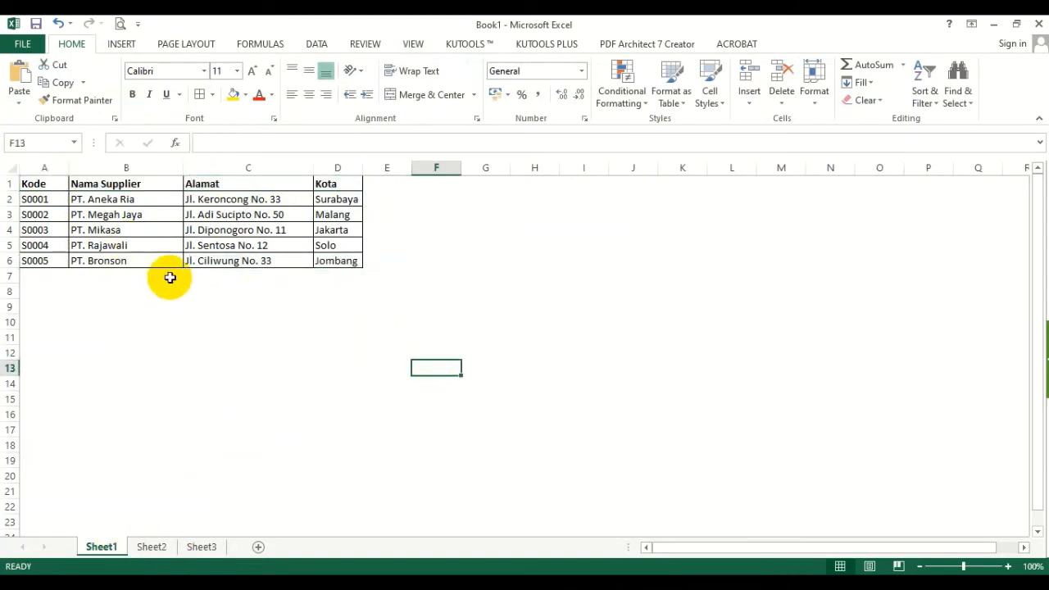
pyautogui.click(162, 551)
pyautogui.click(108, 549)
pyautogui.click(169, 412)
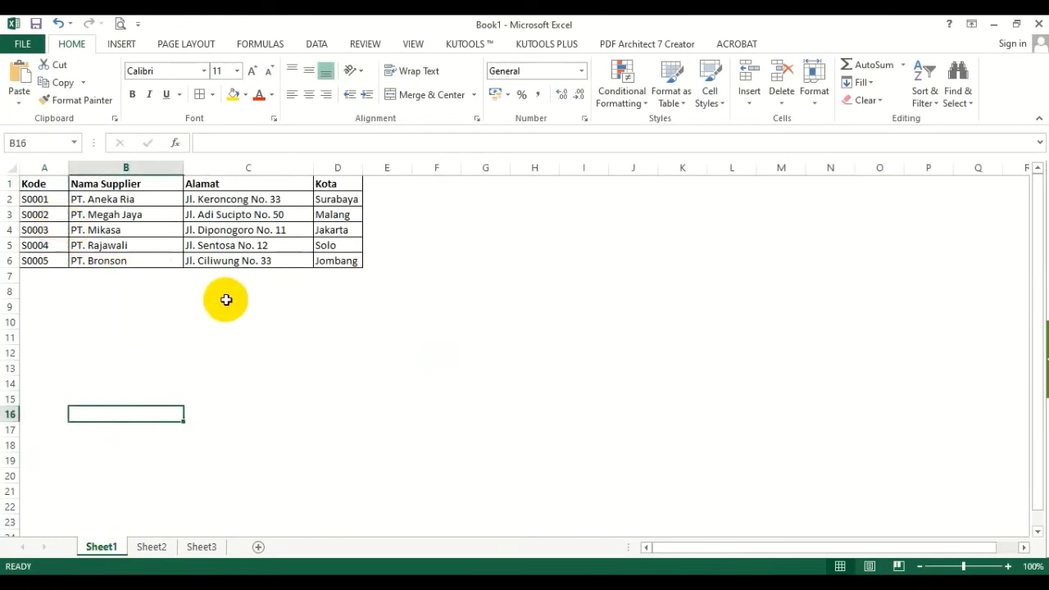
# - Name the supplier table range A1:D6, including its headers, range_supplier
pyautogui.moveTo(41, 181); pyautogui.dragTo(338, 260)
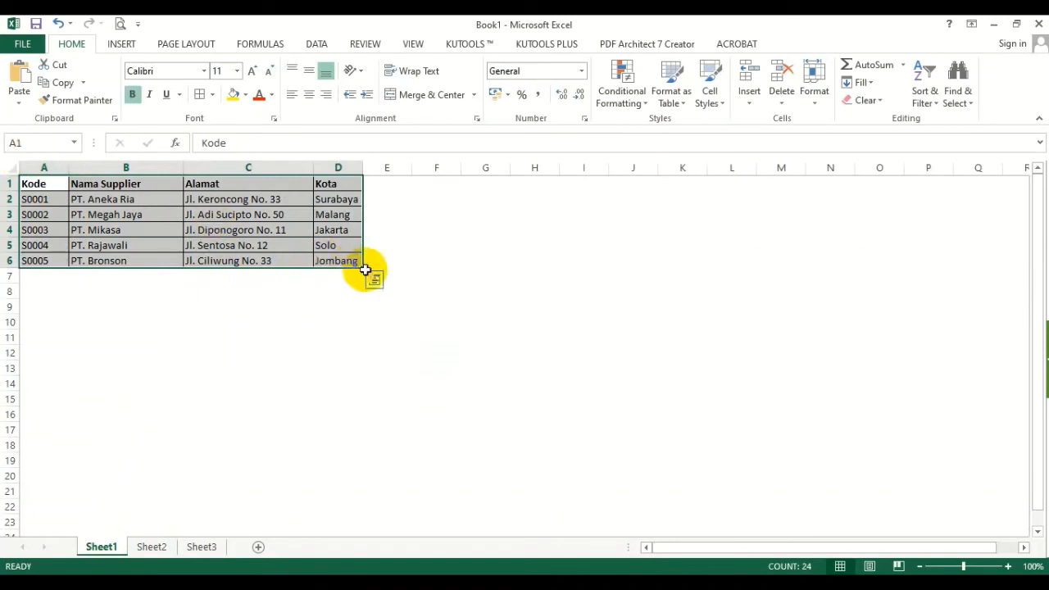
pyautogui.click(38, 144)
pyautogui.write('ra')
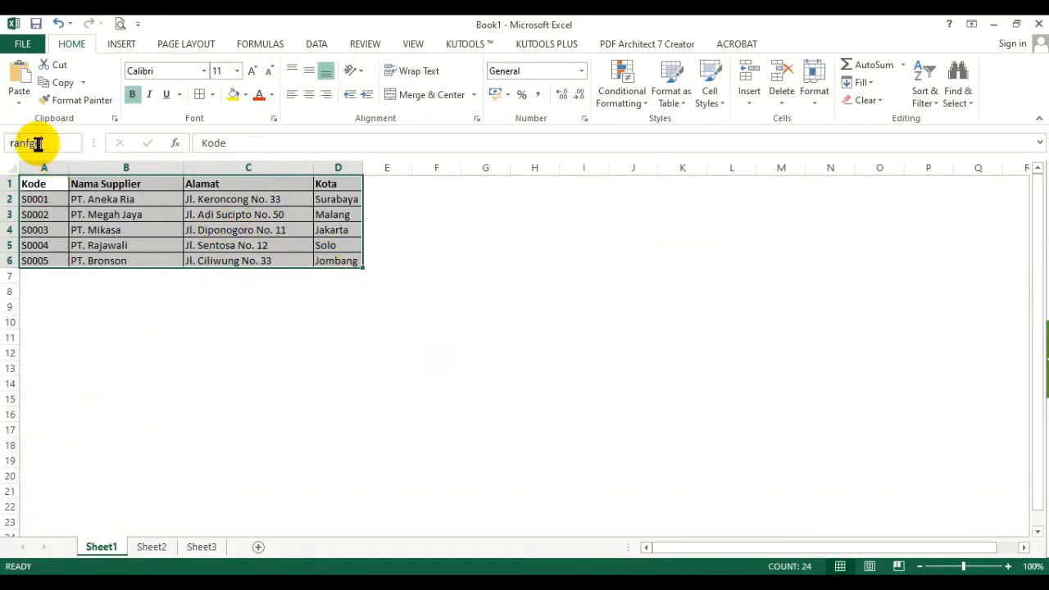
pyautogui.write('n')
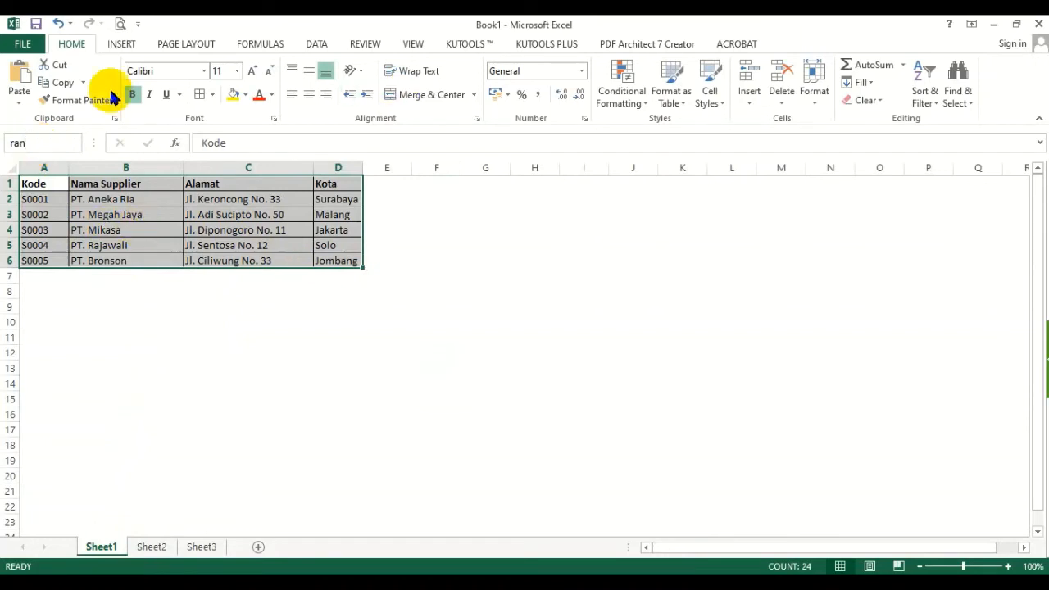
pyautogui.write('ge')
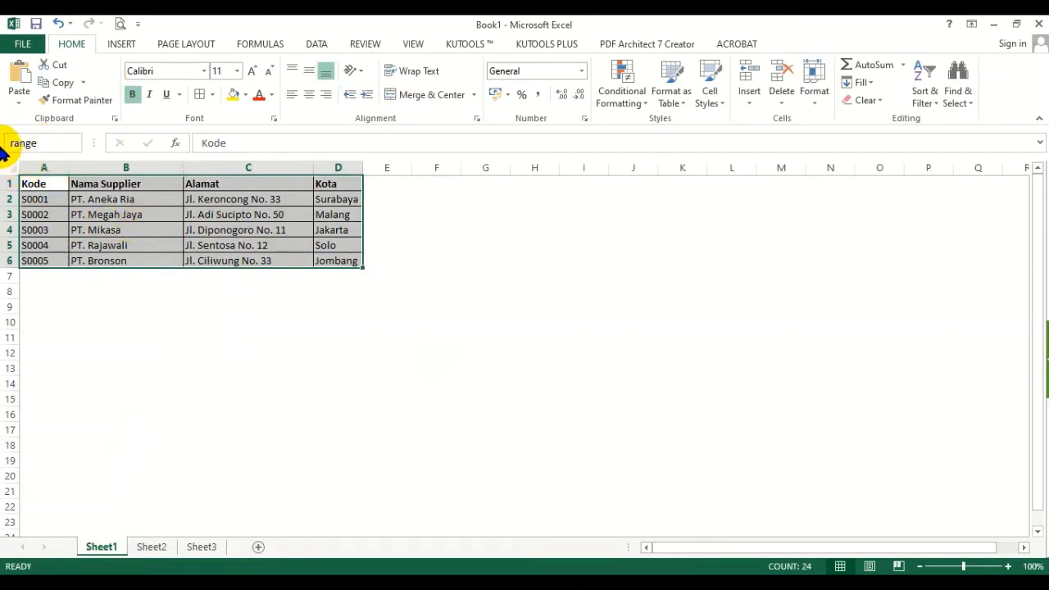
pyautogui.write('_supplier')
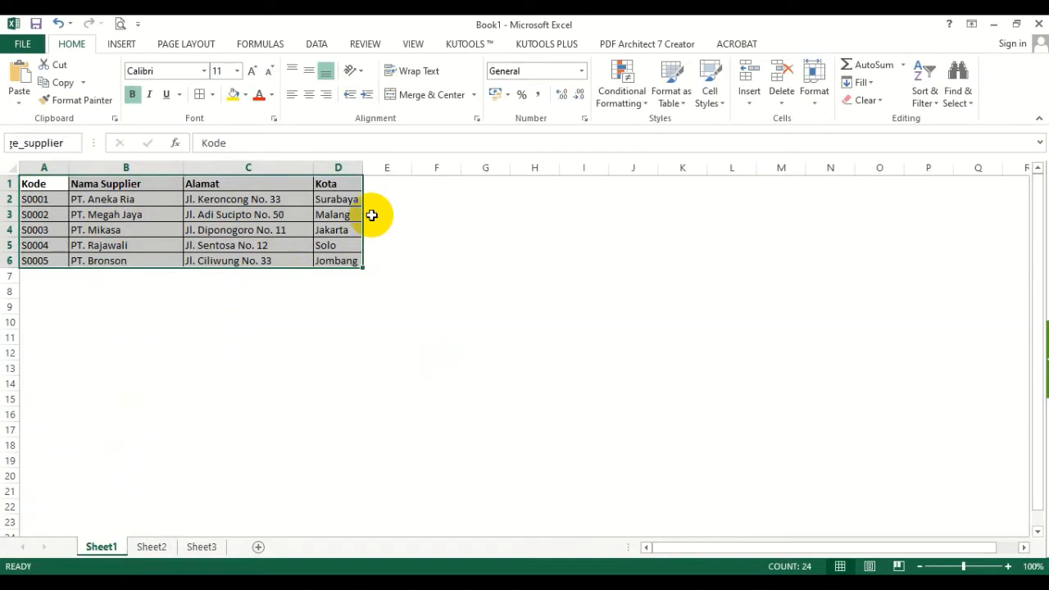
pyautogui.press('Return')
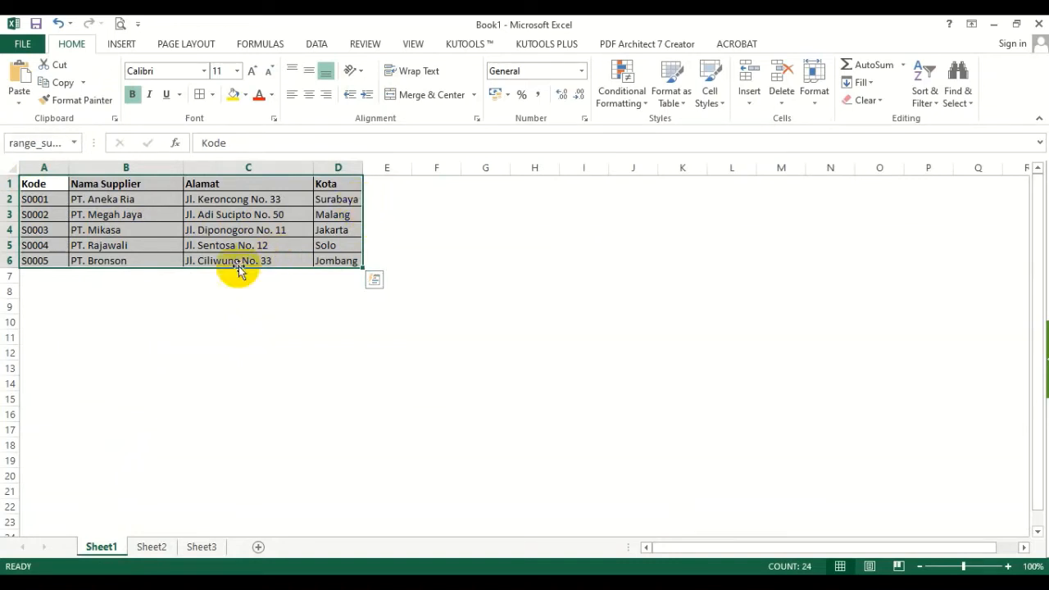
# - Save the workbook as Data Supplier in the Tutorial folder on drive Data-A (D:)
pyautogui.click(35, 23)
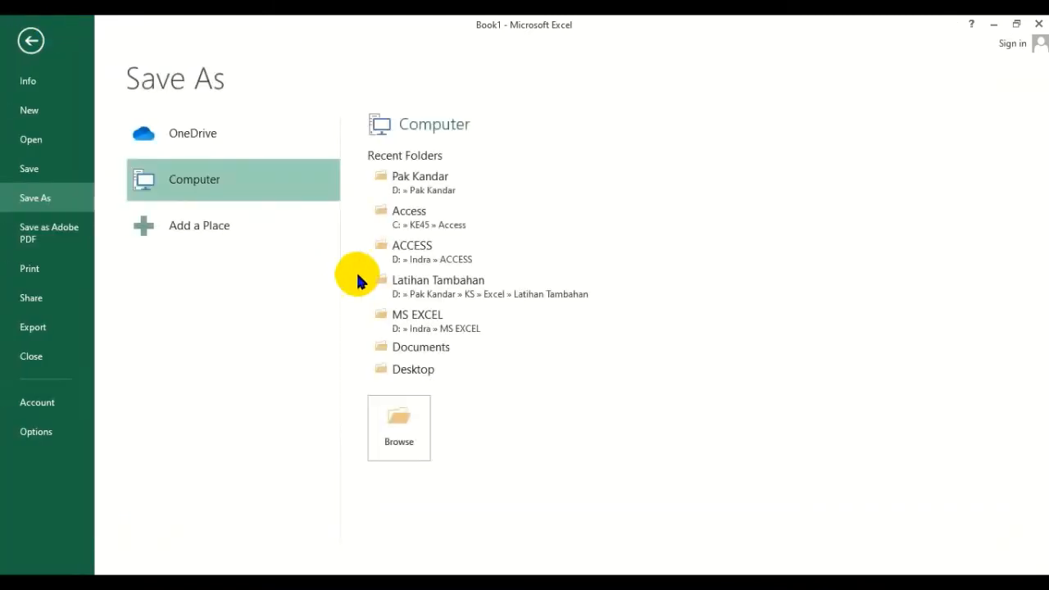
pyautogui.click(377, 418)
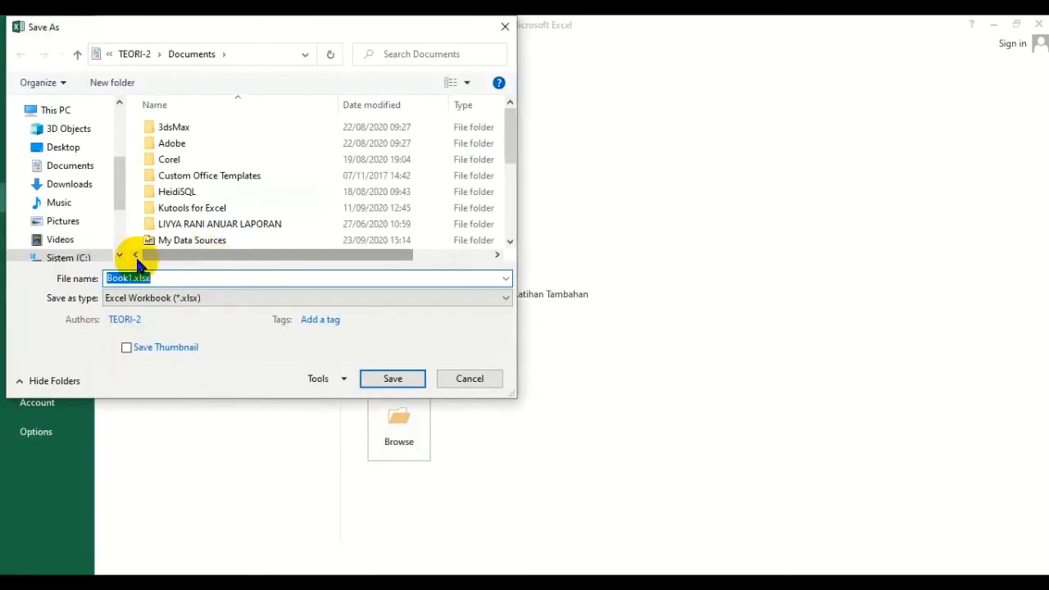
pyautogui.moveTo(119, 190); pyautogui.dragTo(117, 205)
pyautogui.click(80, 215)
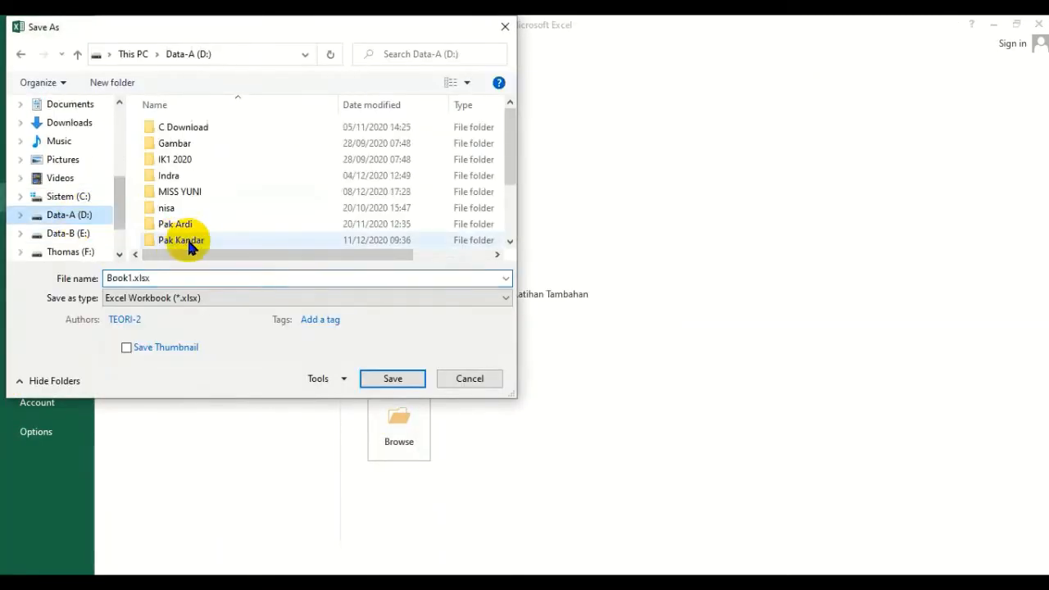
pyautogui.click(194, 242)
pyautogui.doubleClick(194, 242)
pyautogui.doubleClick(183, 159)
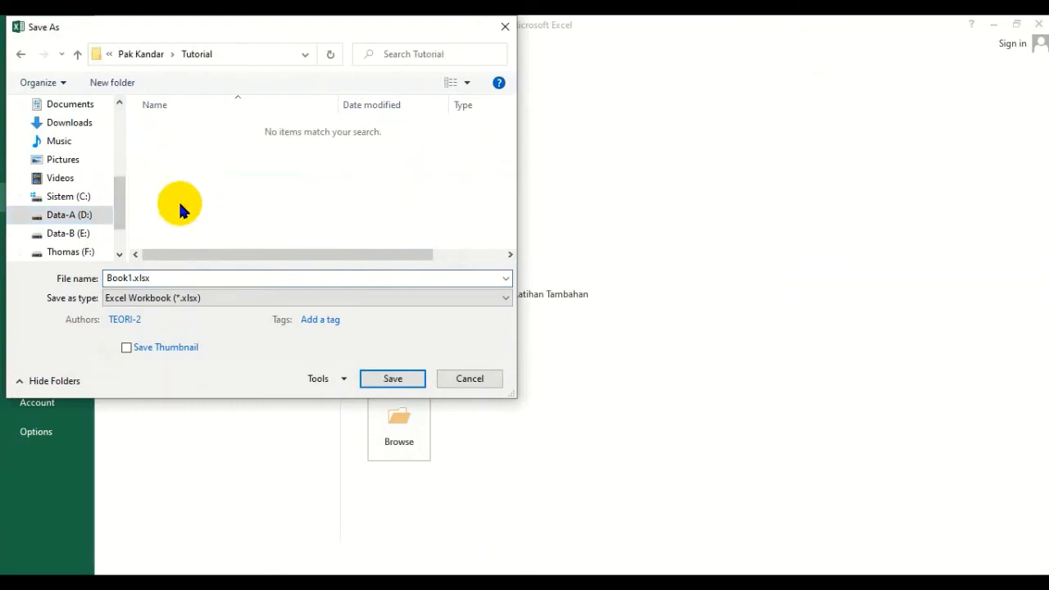
pyautogui.write('Data Supplier')
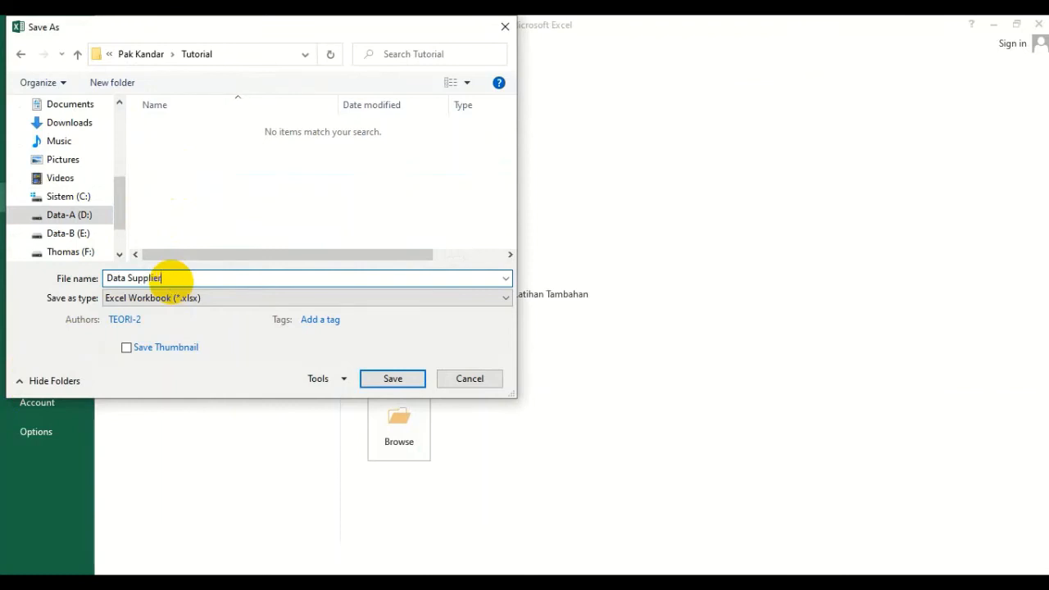
pyautogui.press('Return')
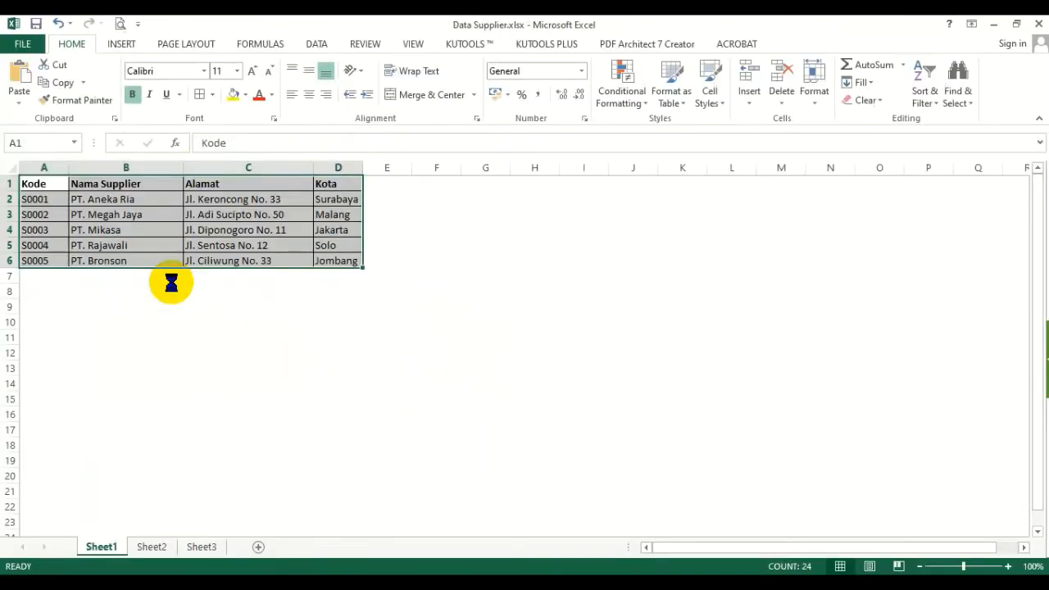
# - Deselect the supplier table and close the Data Supplier.xlsx workbook
pyautogui.click(354, 330)
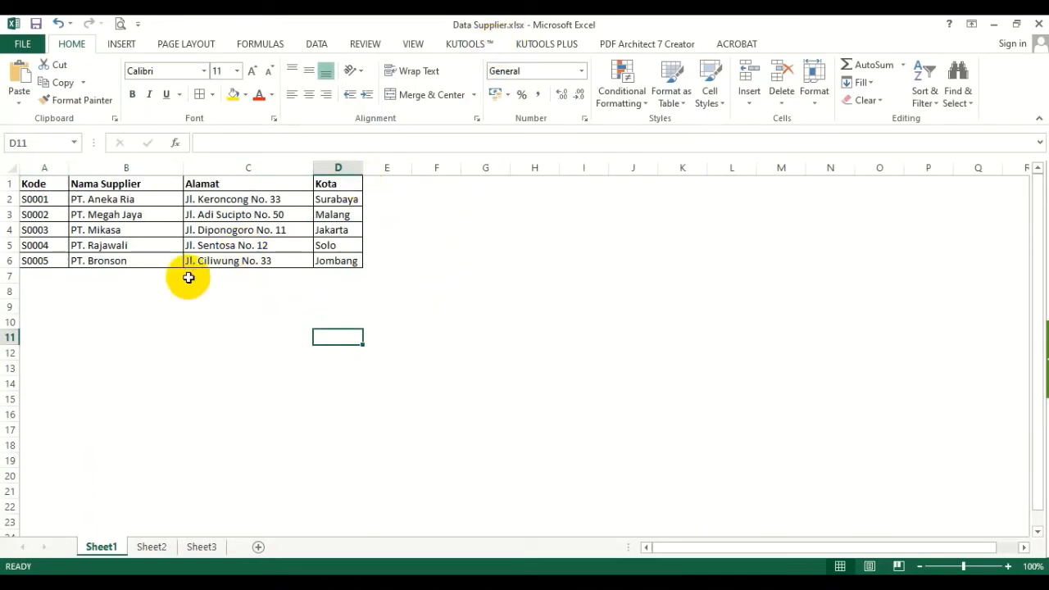
pyautogui.click(221, 306)
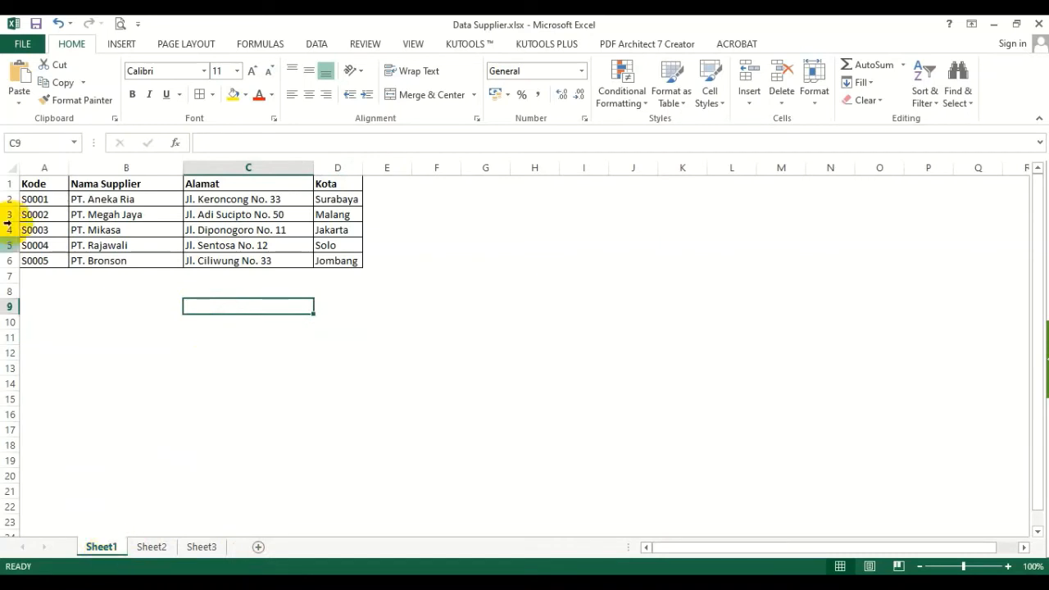
pyautogui.moveTo(38, 186); pyautogui.dragTo(324, 259)
pyautogui.click(283, 354)
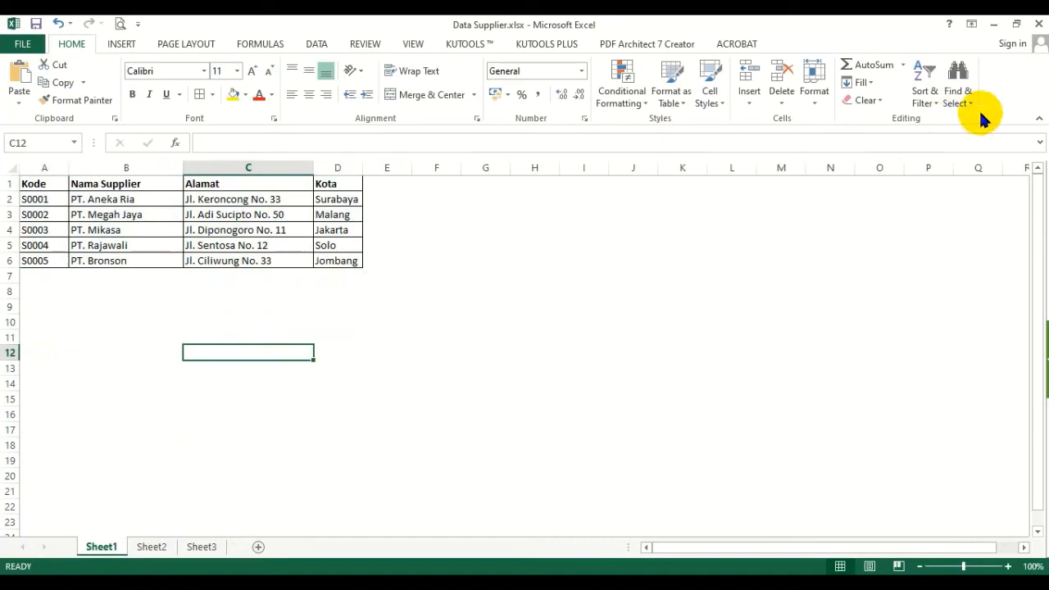
pyautogui.click(1039, 25)
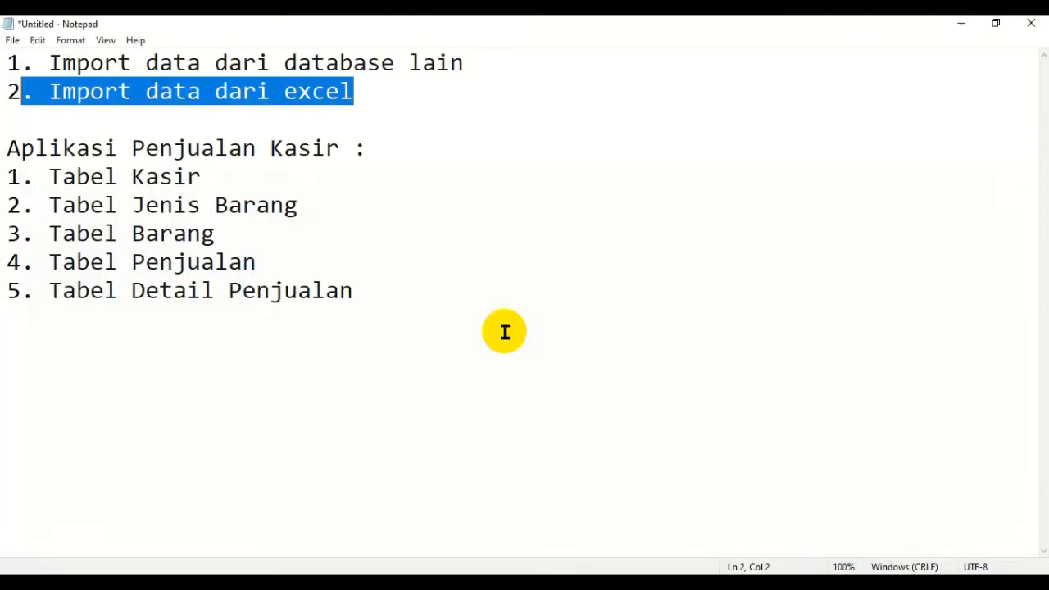
# - Switch to File Explorer and open the Aplikasi Penjualan Kasir.accdb database from the Tutorial folder in Access
pyautogui.click(174, 582)
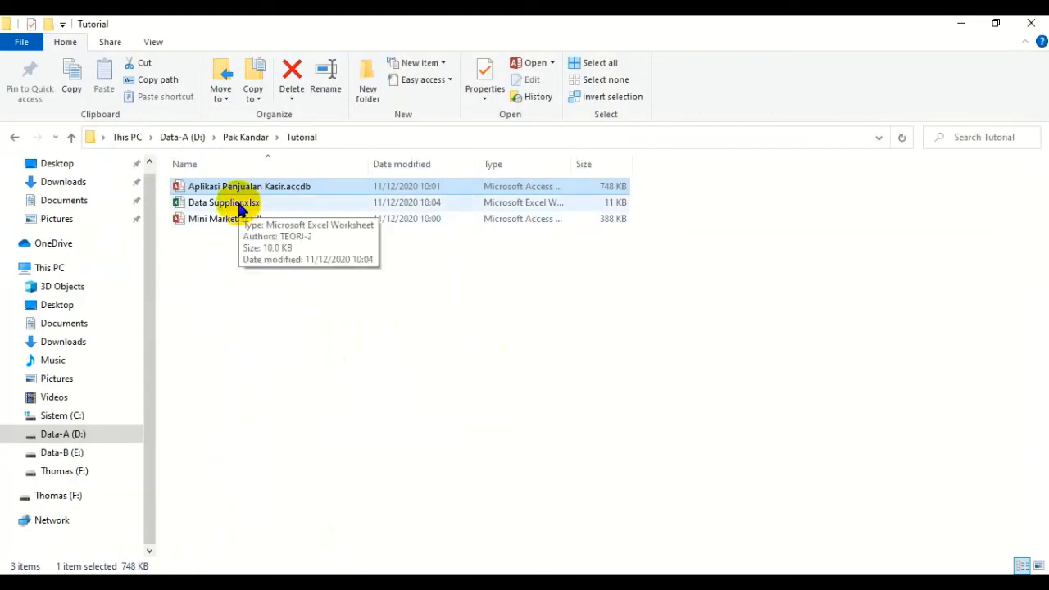
pyautogui.click(259, 259)
pyautogui.click(272, 189)
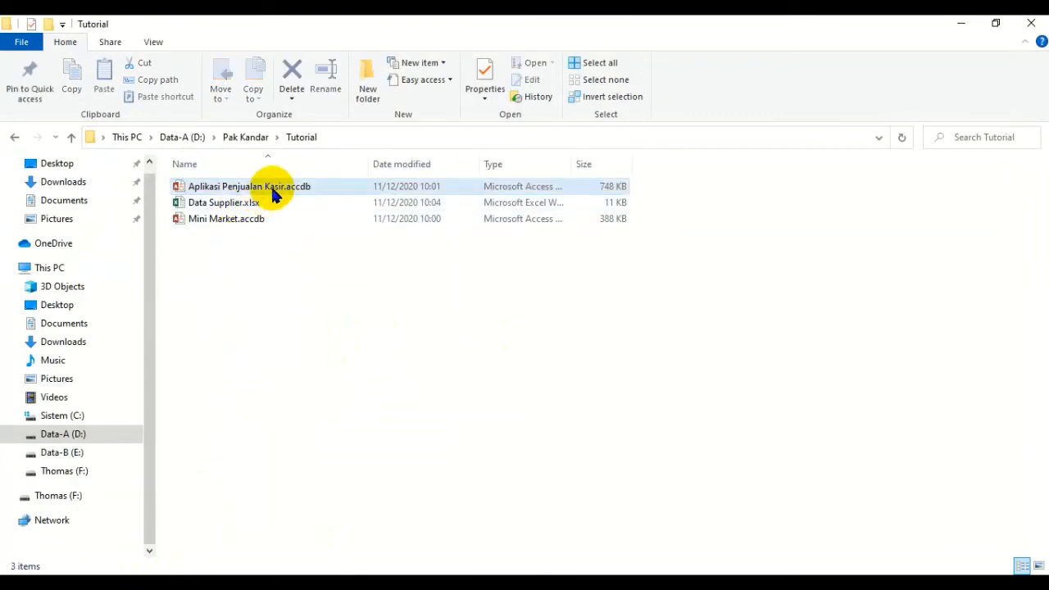
pyautogui.doubleClick(275, 190)
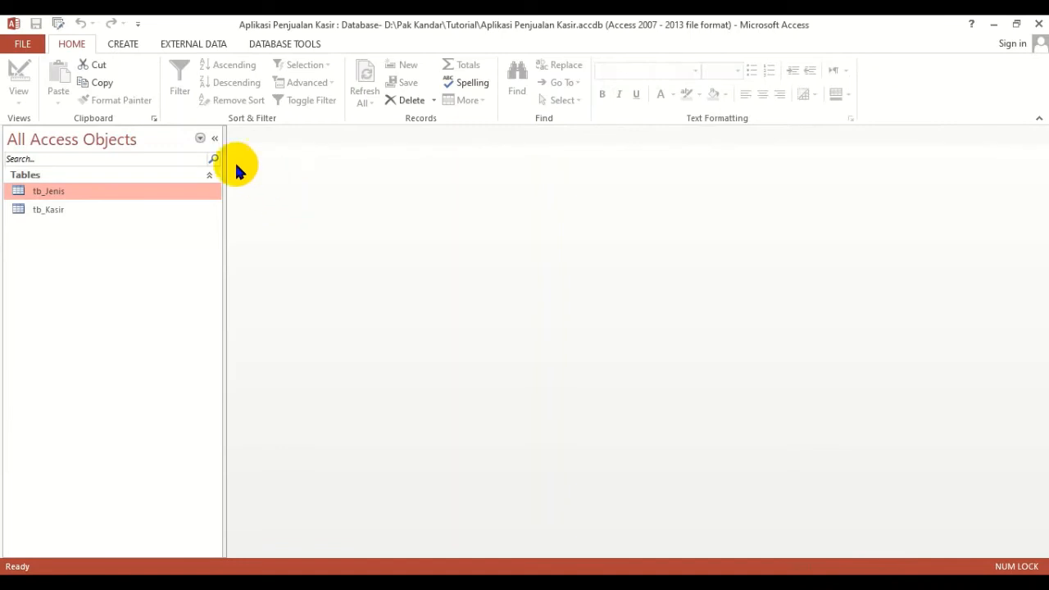
# - Start an Excel spreadsheet import and choose Data Supplier.xlsx from the Tutorial folder on drive Data-A (D:) as its source
pyautogui.click(187, 47)
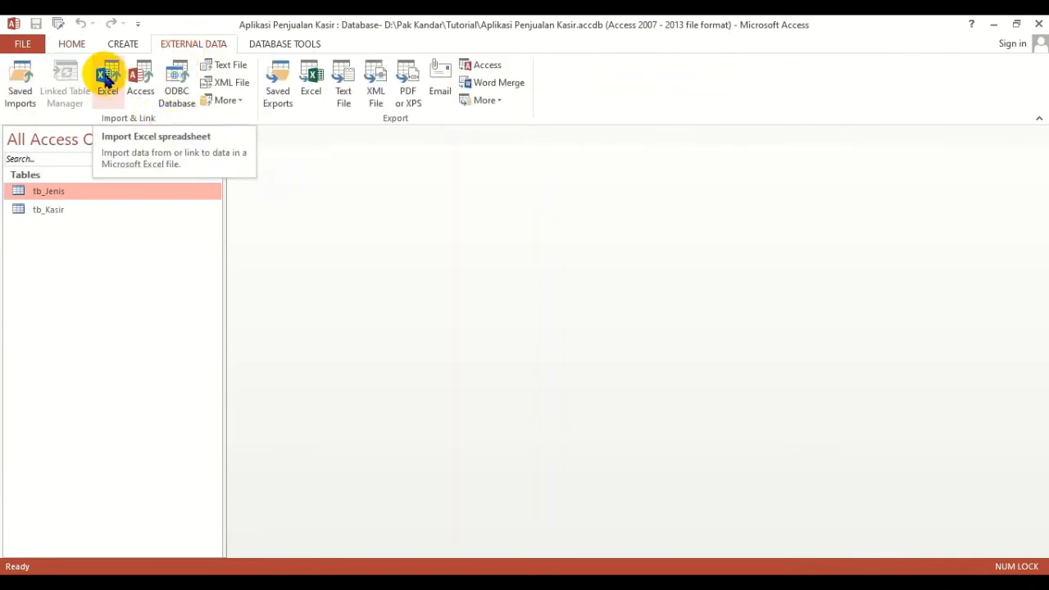
pyautogui.click(107, 80)
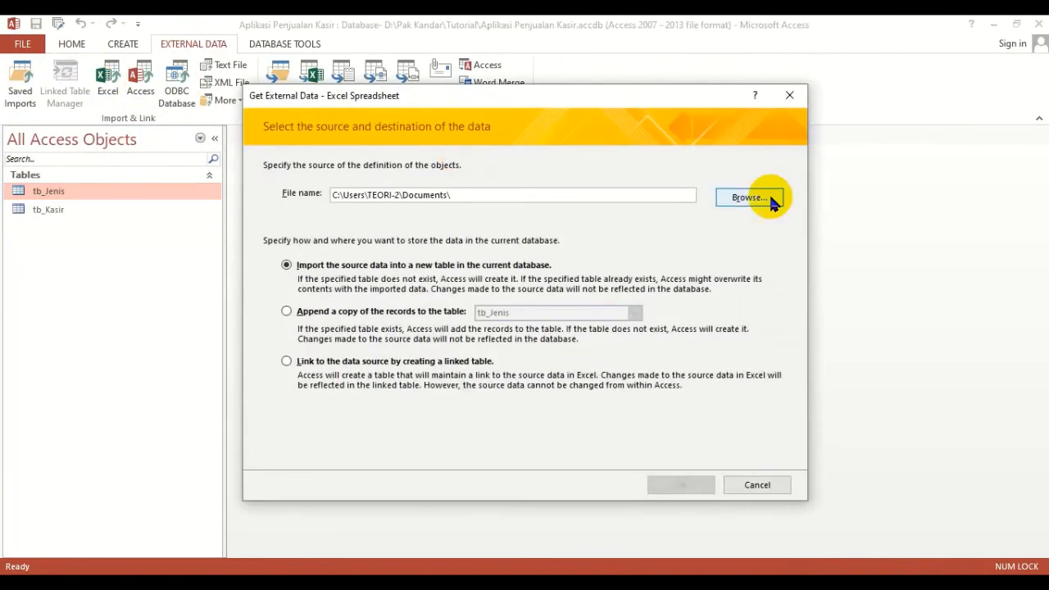
pyautogui.click(751, 206)
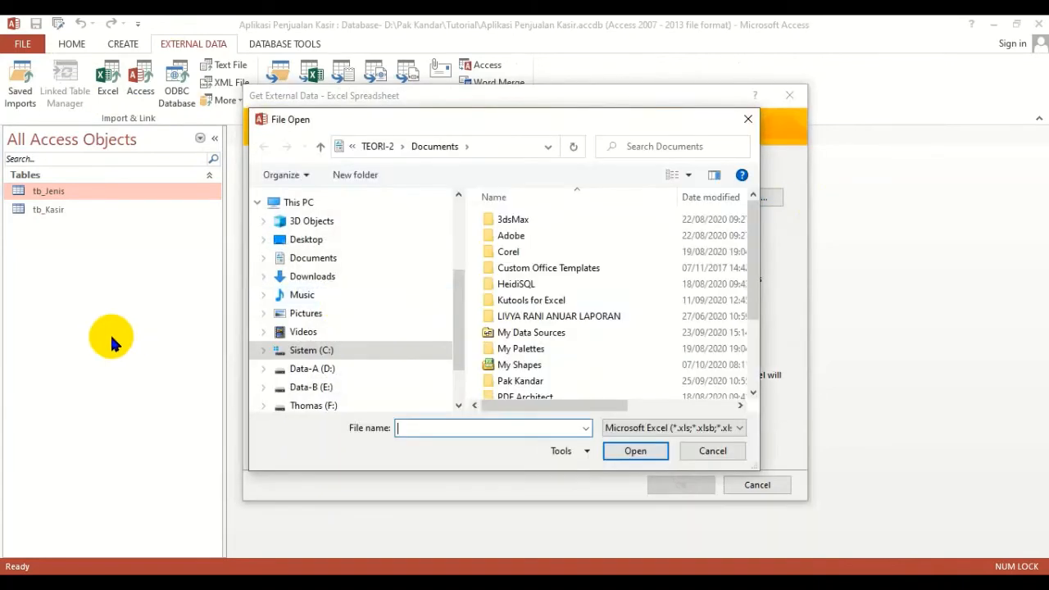
pyautogui.click(324, 369)
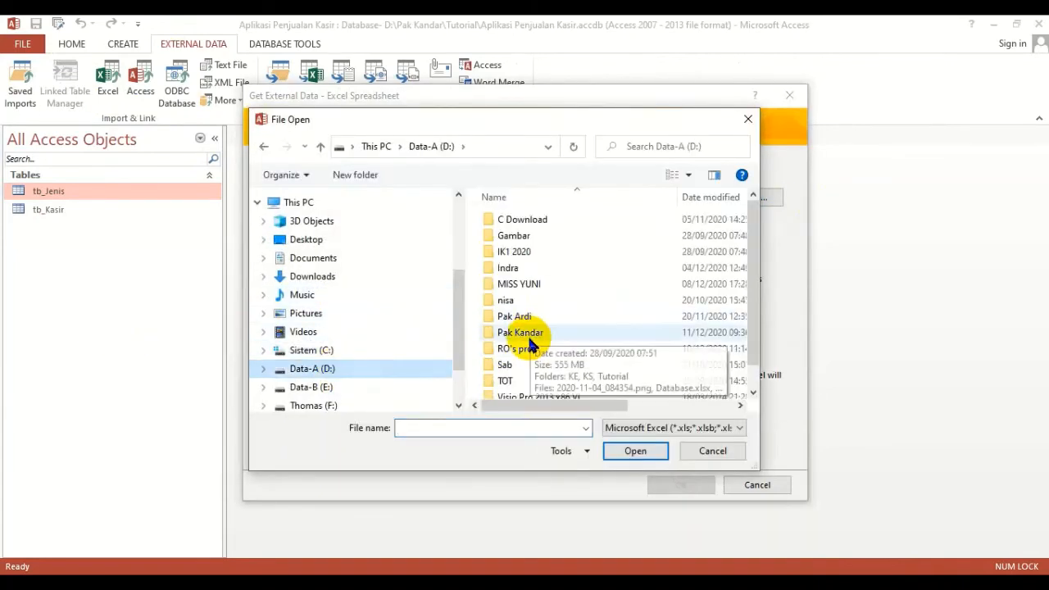
pyautogui.doubleClick(528, 339)
pyautogui.doubleClick(513, 251)
pyautogui.click(511, 219)
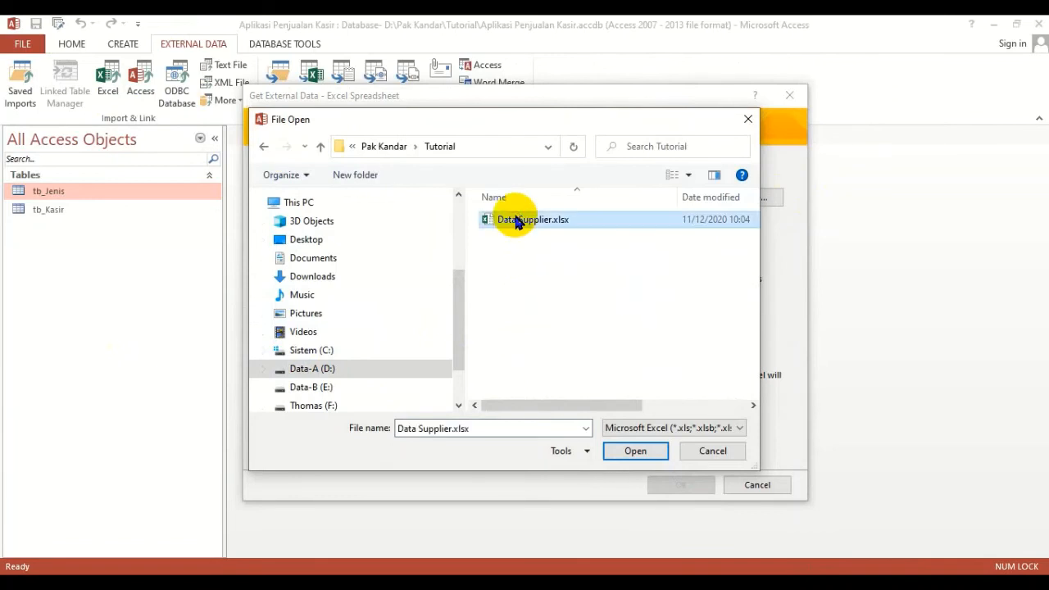
pyautogui.click(633, 451)
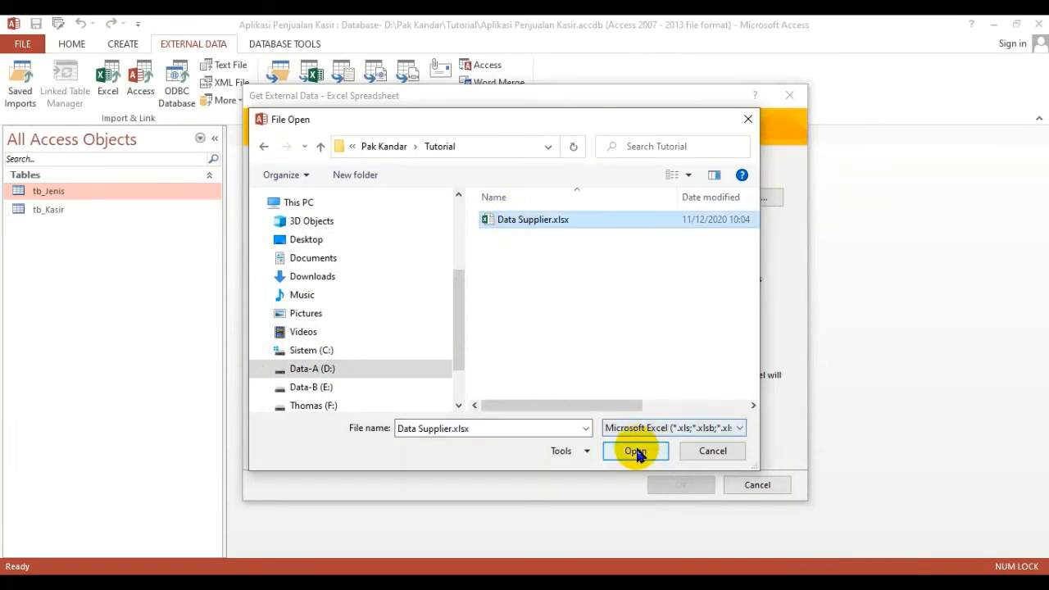
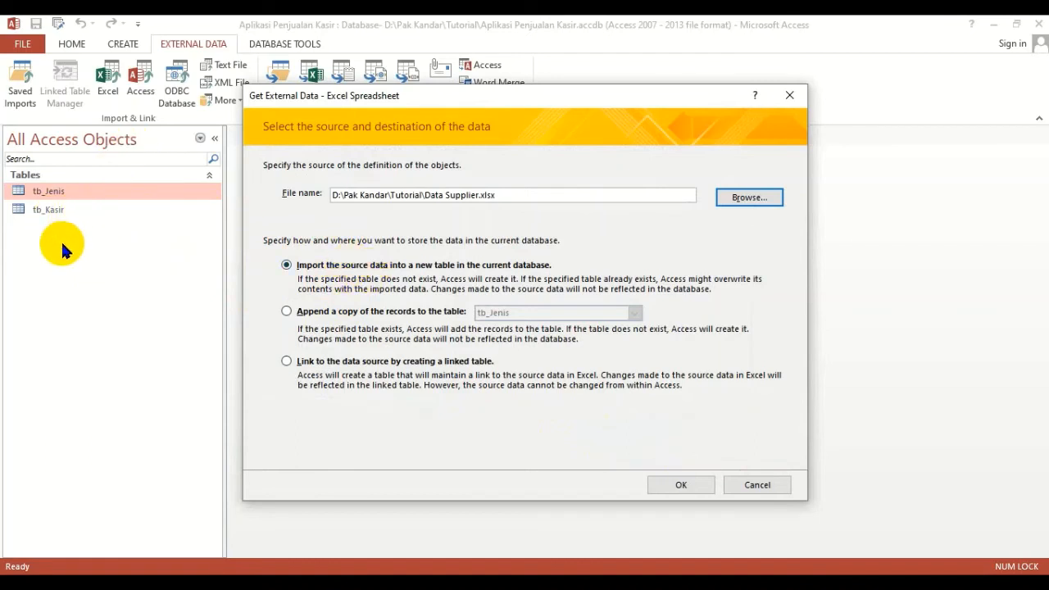
# - Choose to import the source data into a new table in the current database and continue to the import wizard
pyautogui.click(340, 362)
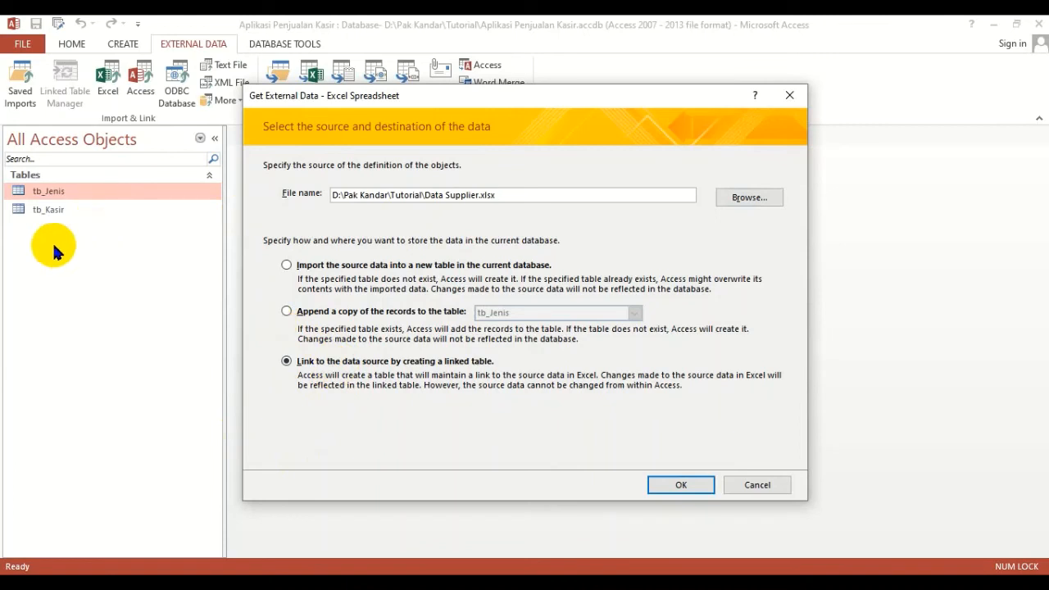
pyautogui.click(328, 311)
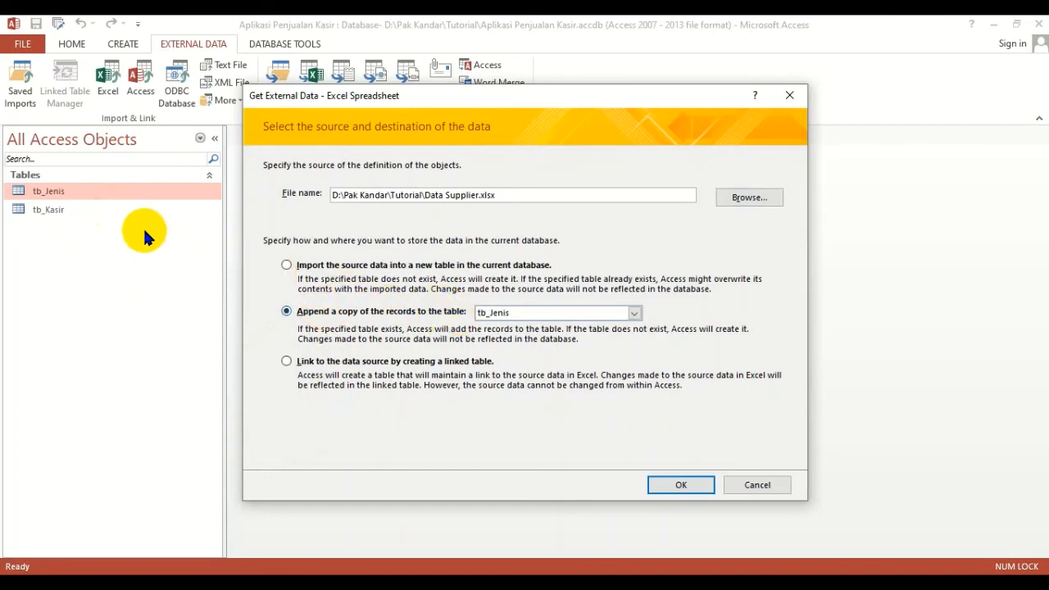
pyautogui.click(634, 314)
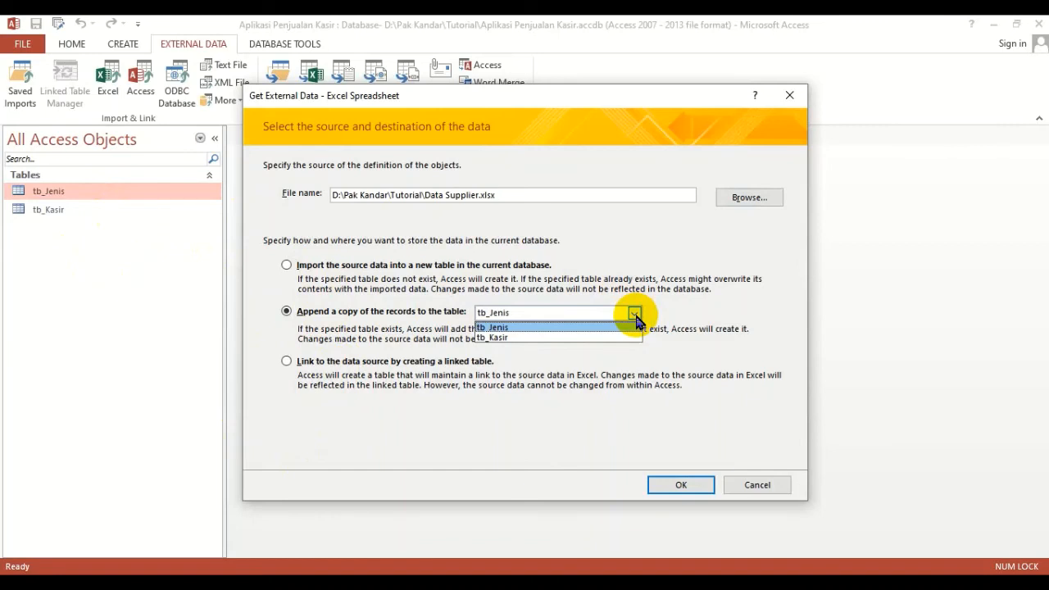
pyautogui.click(684, 305)
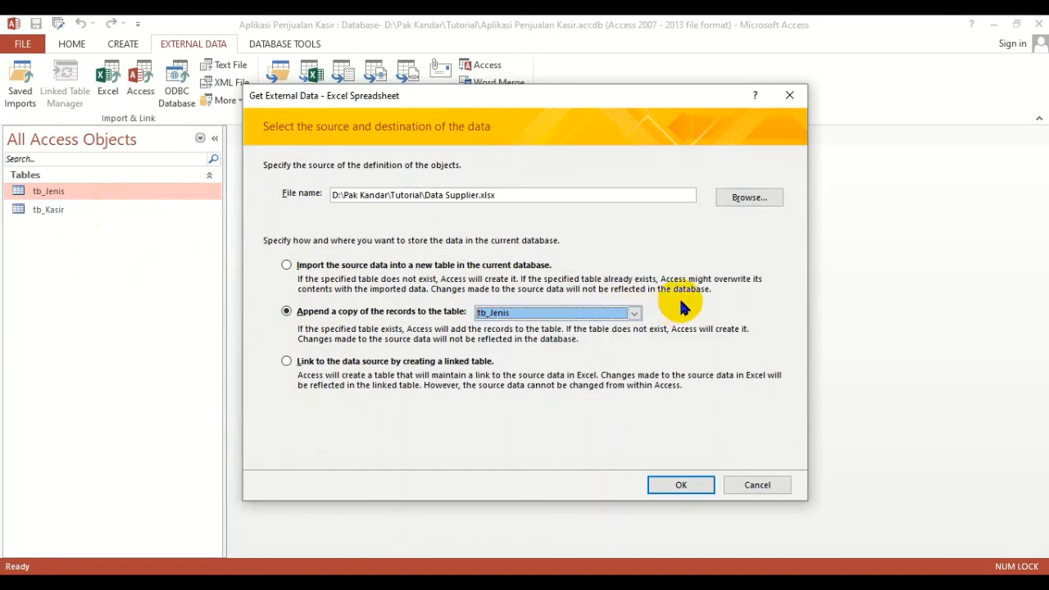
pyautogui.click(431, 267)
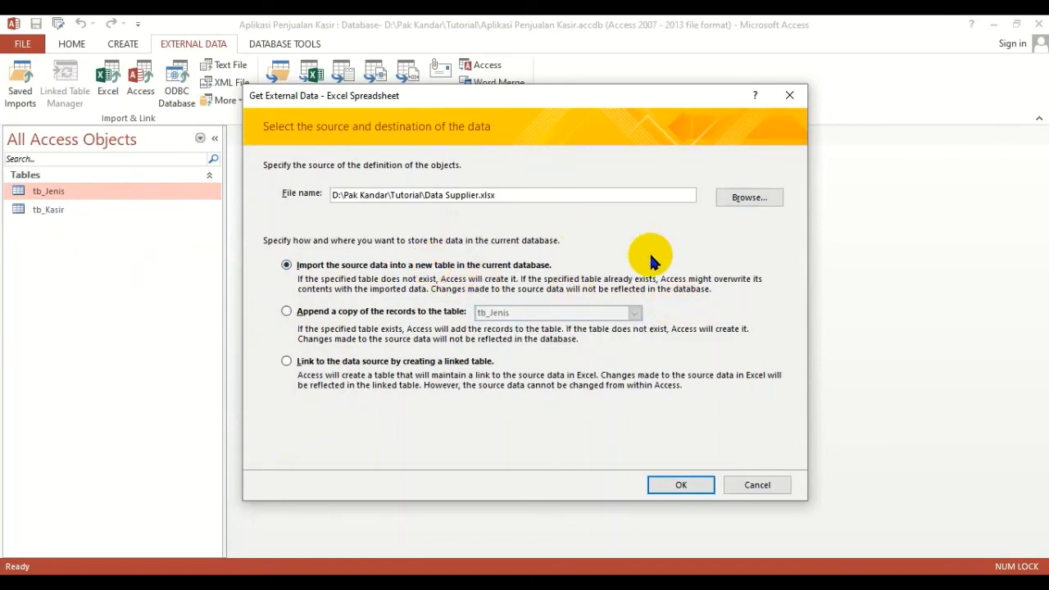
pyautogui.click(681, 484)
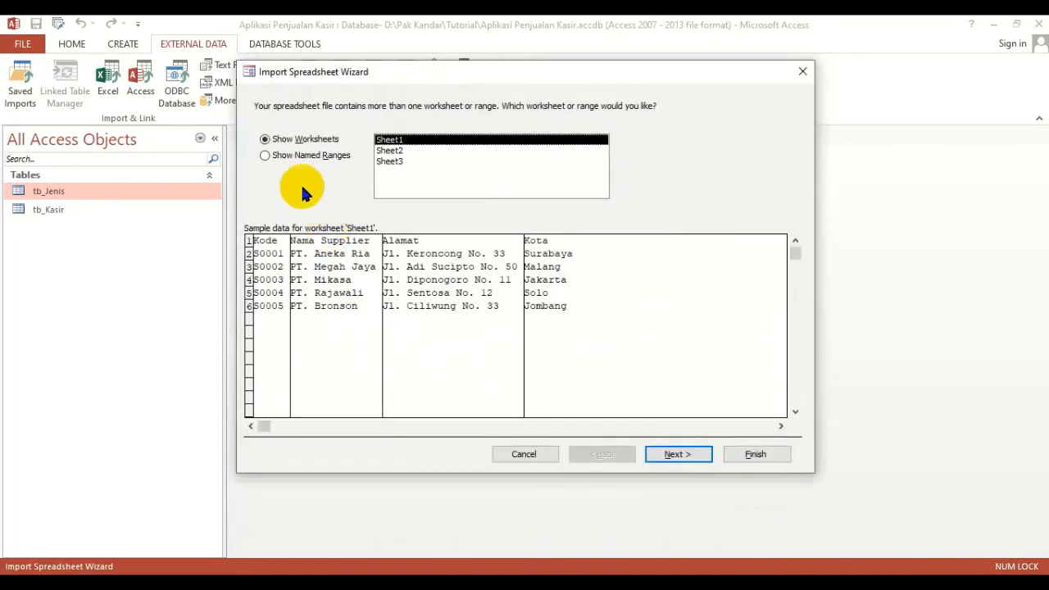
# - Select the named range range_supplier, rather than a worksheet, as the data to import and continue
pyautogui.click(393, 161)
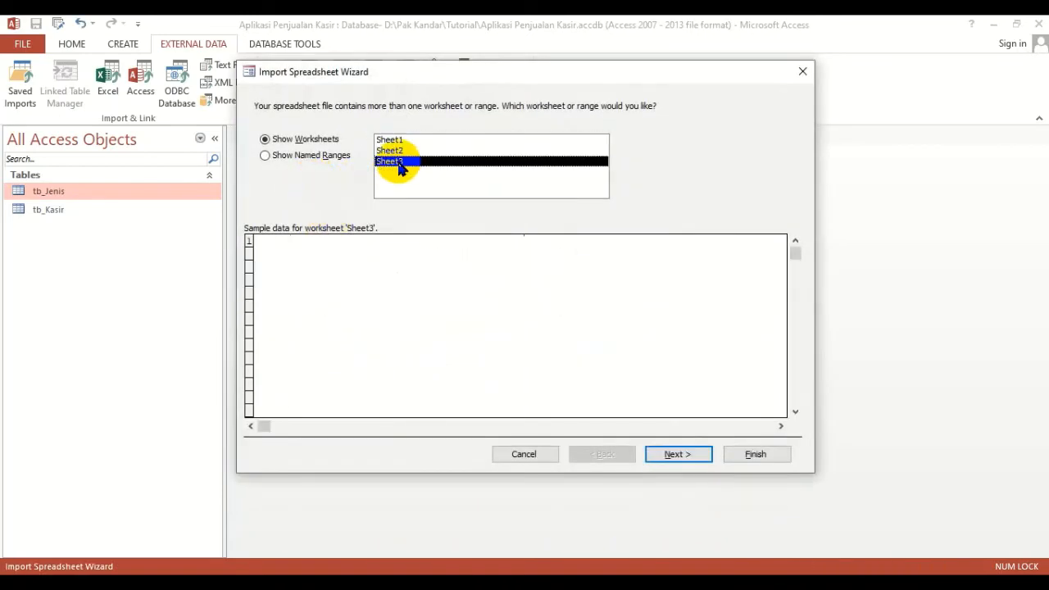
pyautogui.click(388, 150)
pyautogui.click(396, 141)
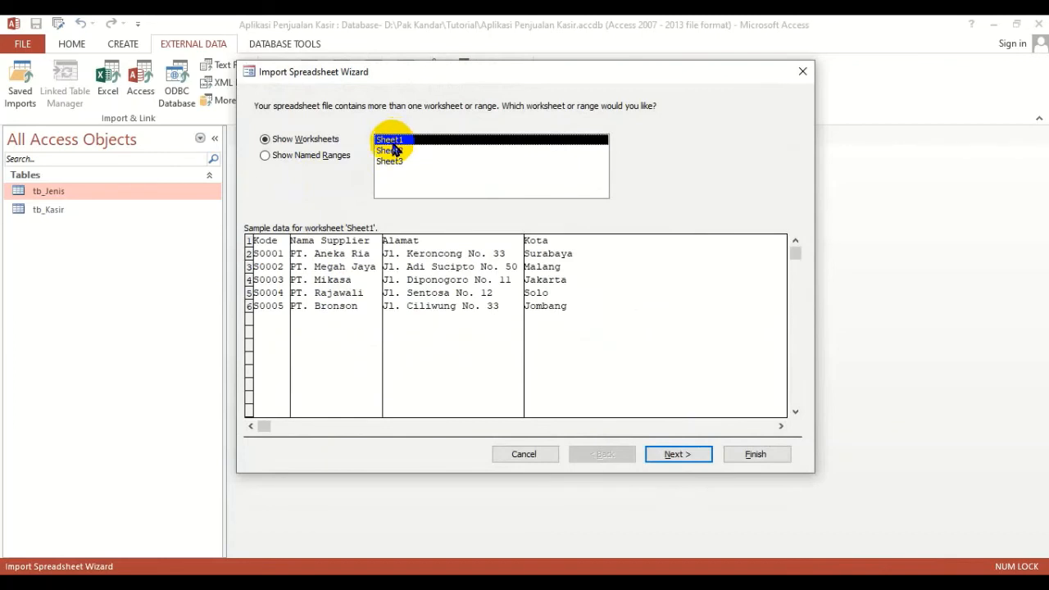
pyautogui.click(311, 157)
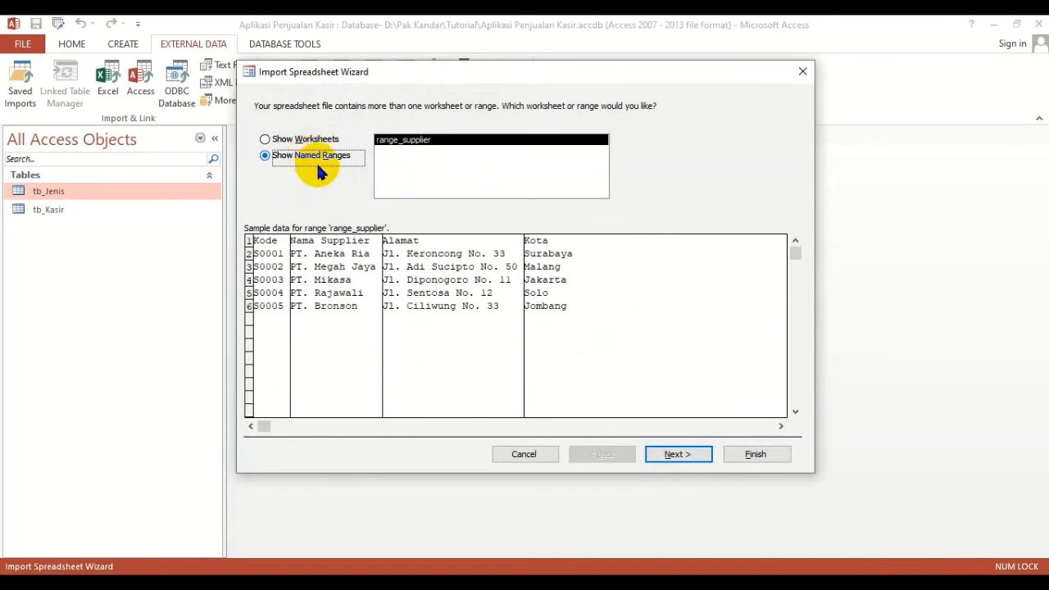
pyautogui.click(315, 145)
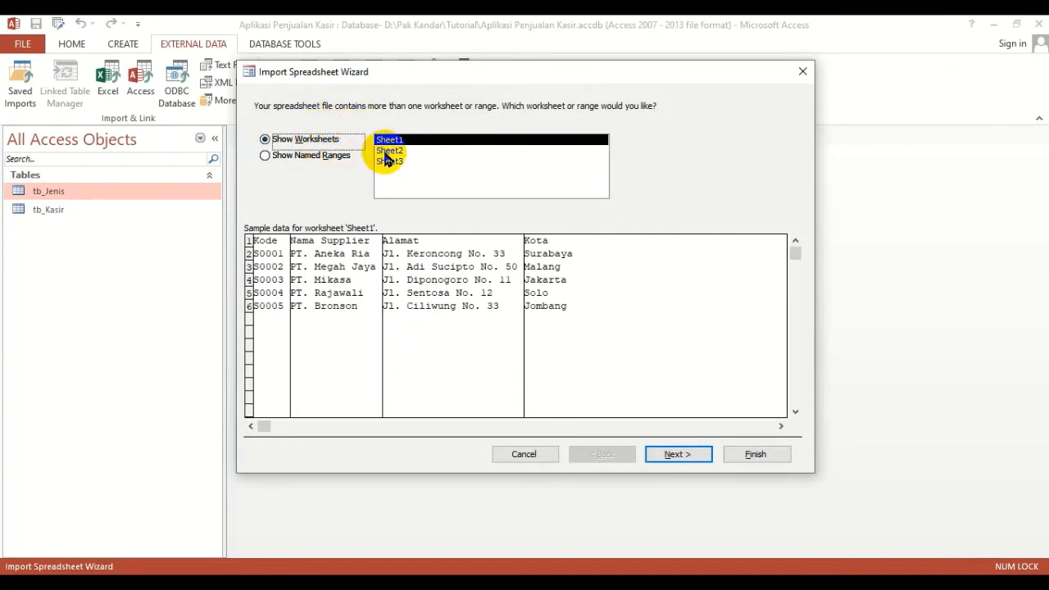
pyautogui.click(312, 160)
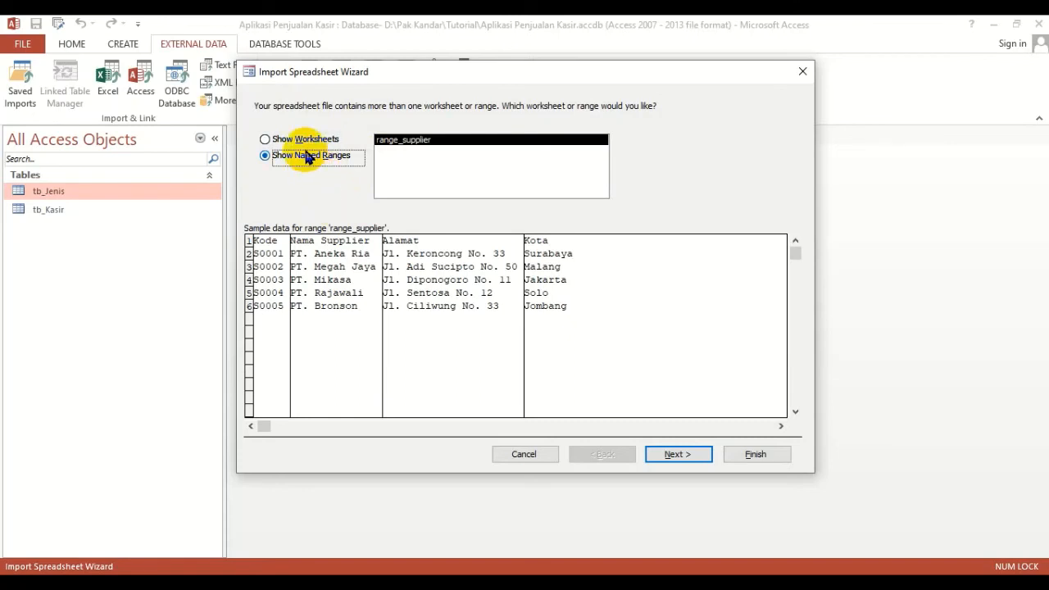
pyautogui.click(407, 141)
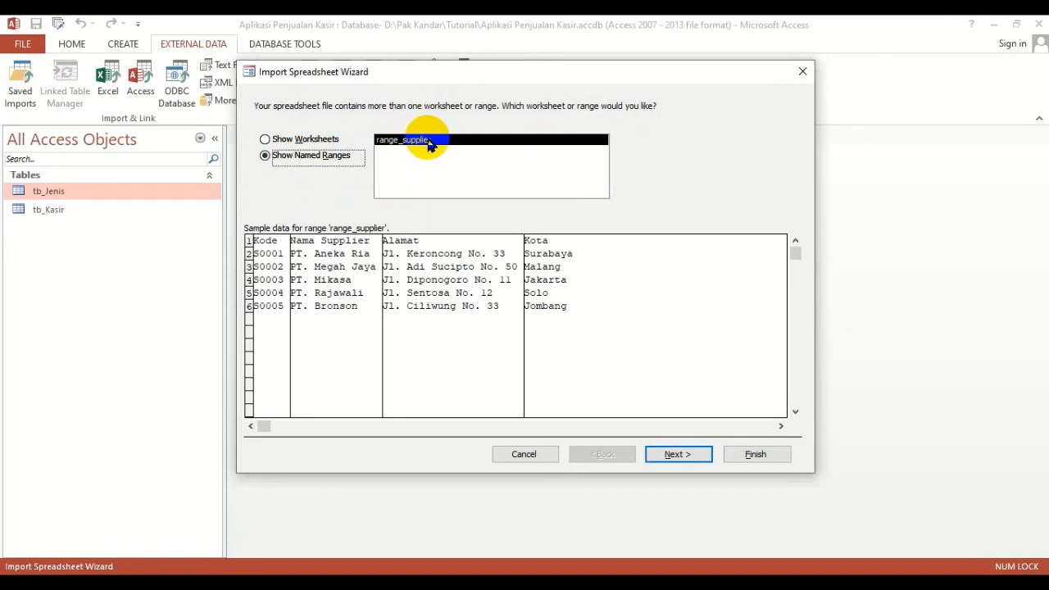
pyautogui.click(671, 455)
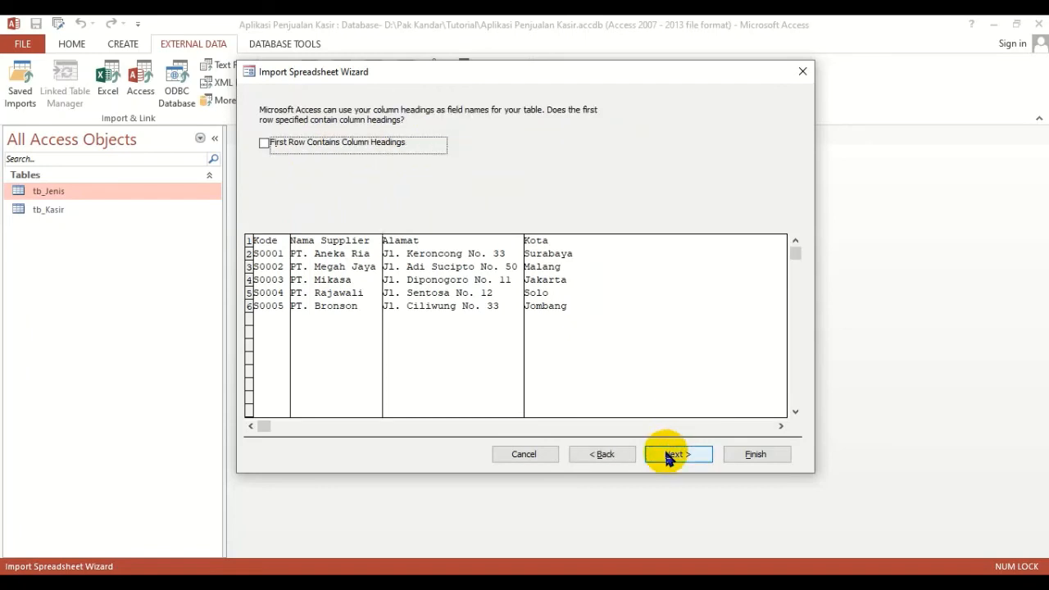
# - Use the first row as column headings and accept the default field options for the import
pyautogui.click(372, 143)
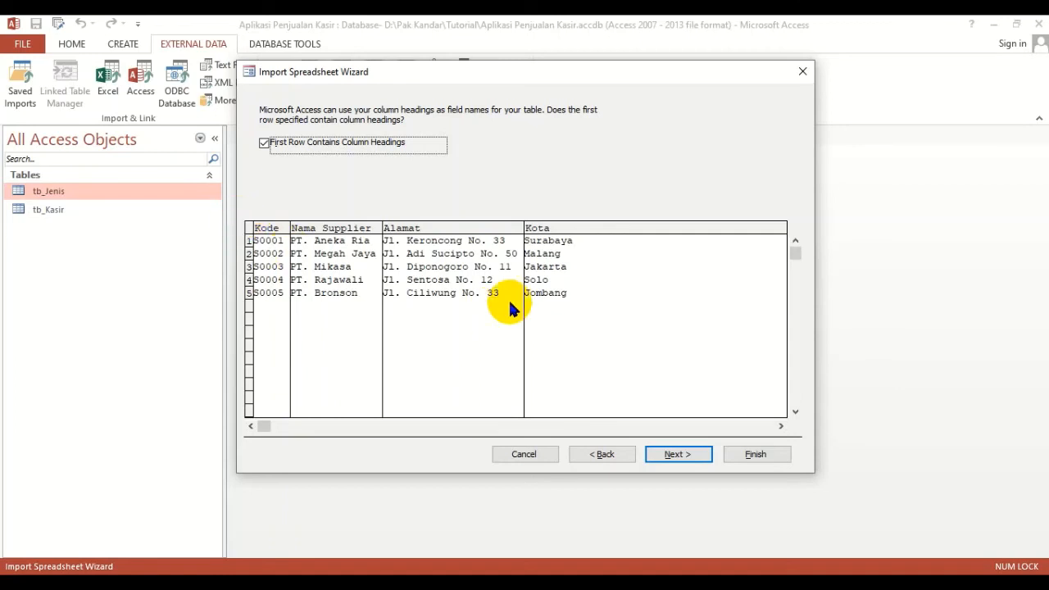
pyautogui.click(677, 455)
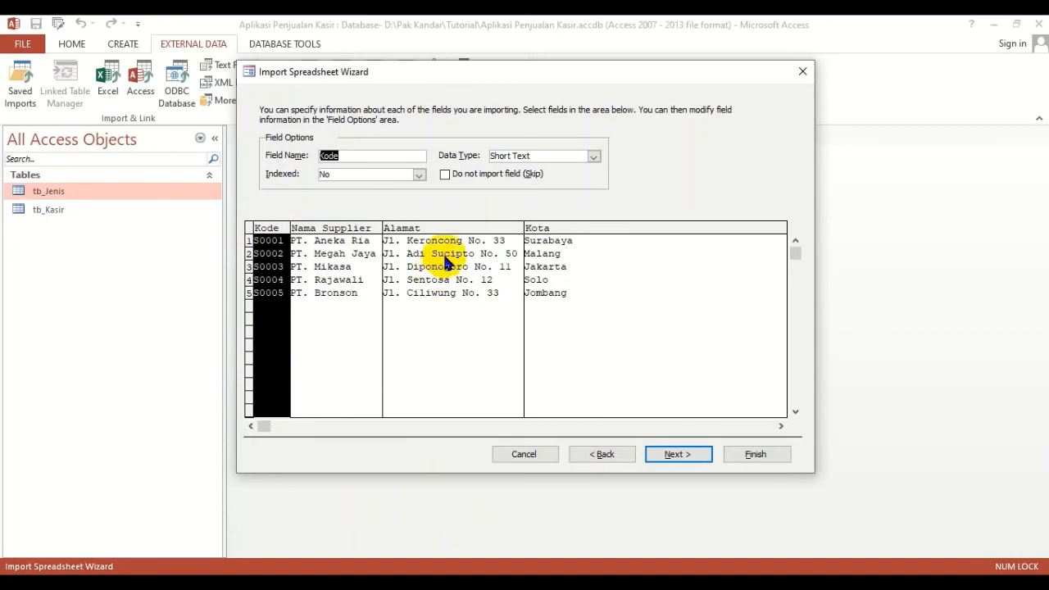
pyautogui.click(677, 456)
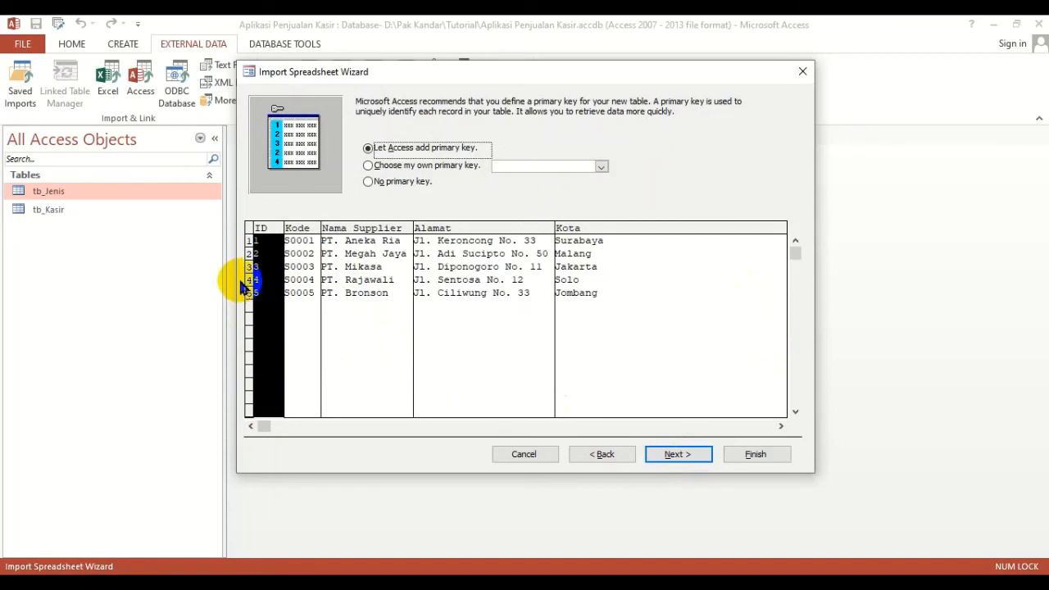
# - Choose the Kode field as the imported table's own primary key and continue
pyautogui.click(442, 166)
pyautogui.click(602, 166)
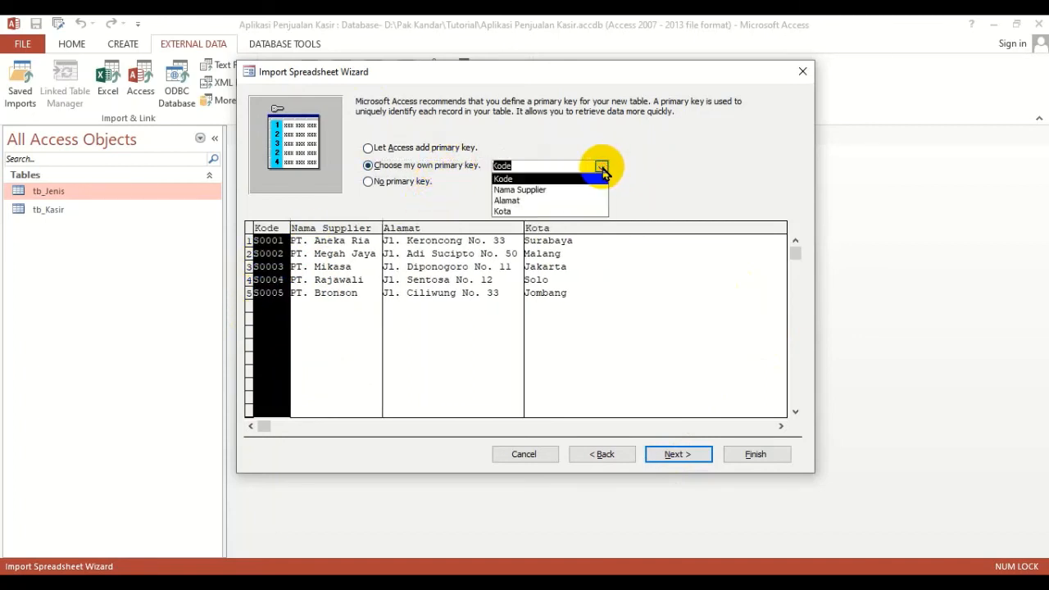
pyautogui.click(531, 178)
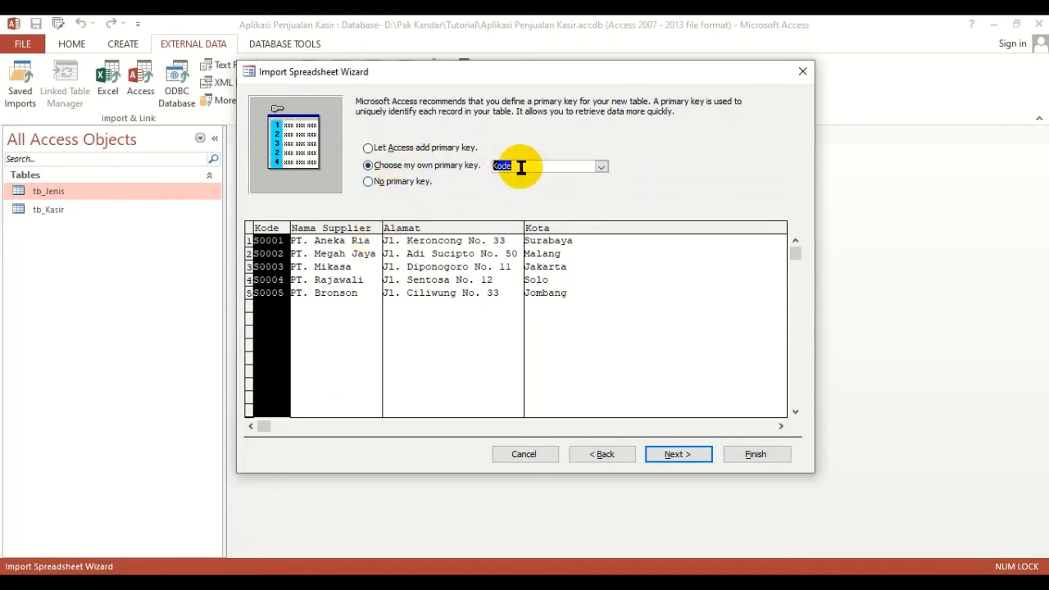
pyautogui.click(677, 454)
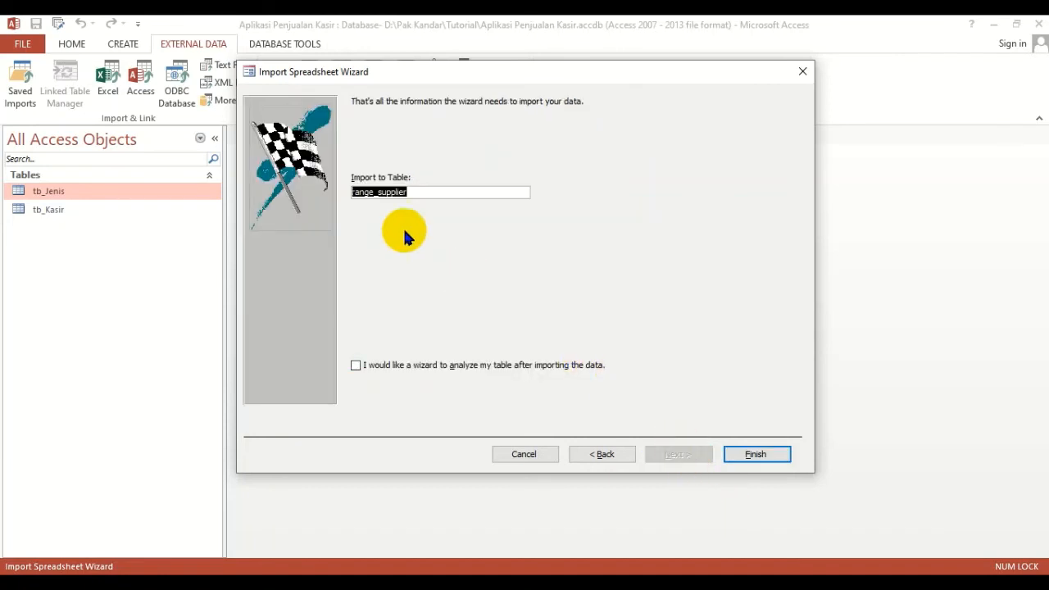
# - Name the destination table tb_Supplier and finish the import without saving the import steps
pyautogui.write('tb')
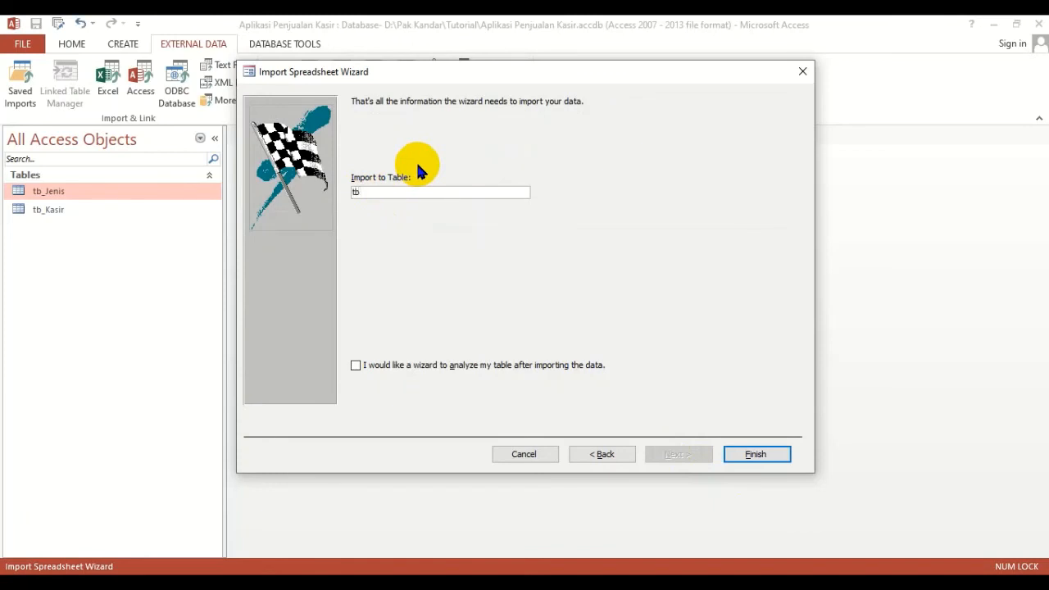
pyautogui.write('_Supplier')
pyautogui.click(755, 454)
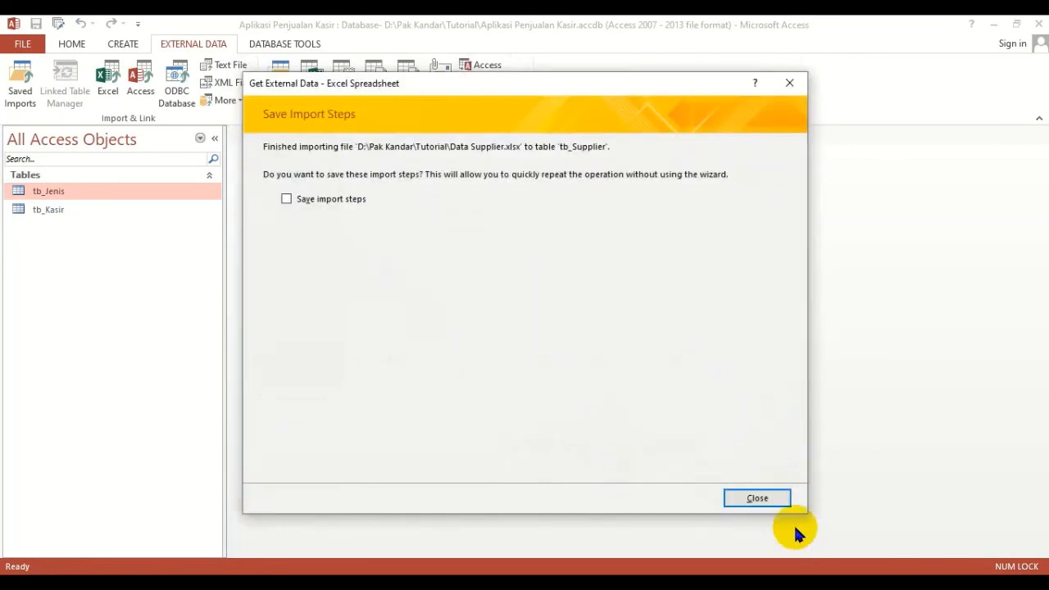
pyautogui.click(757, 498)
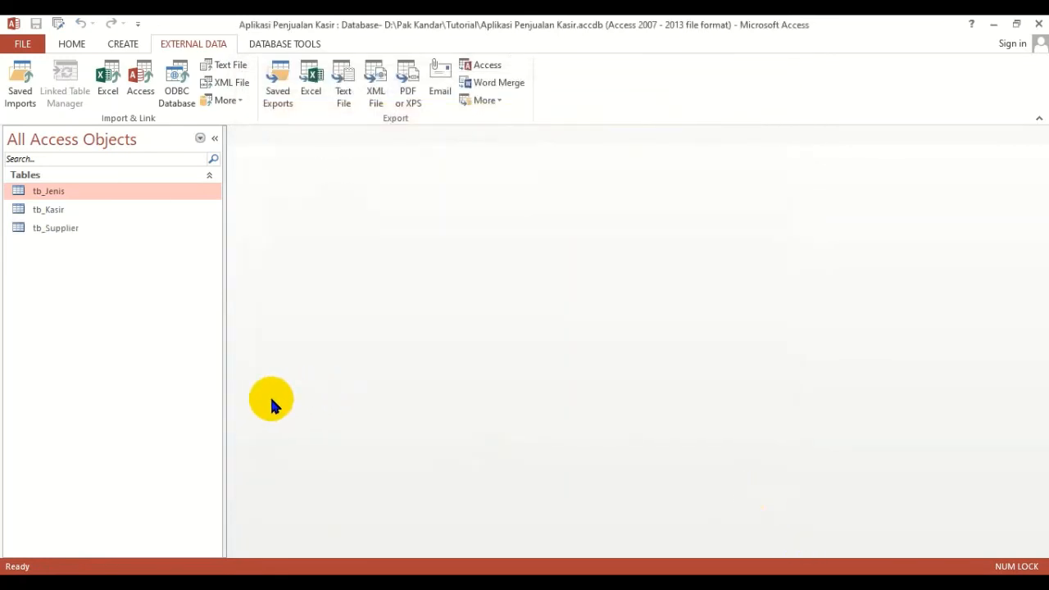
# - Open the tb_Supplier table in Design View
pyautogui.click(65, 230)
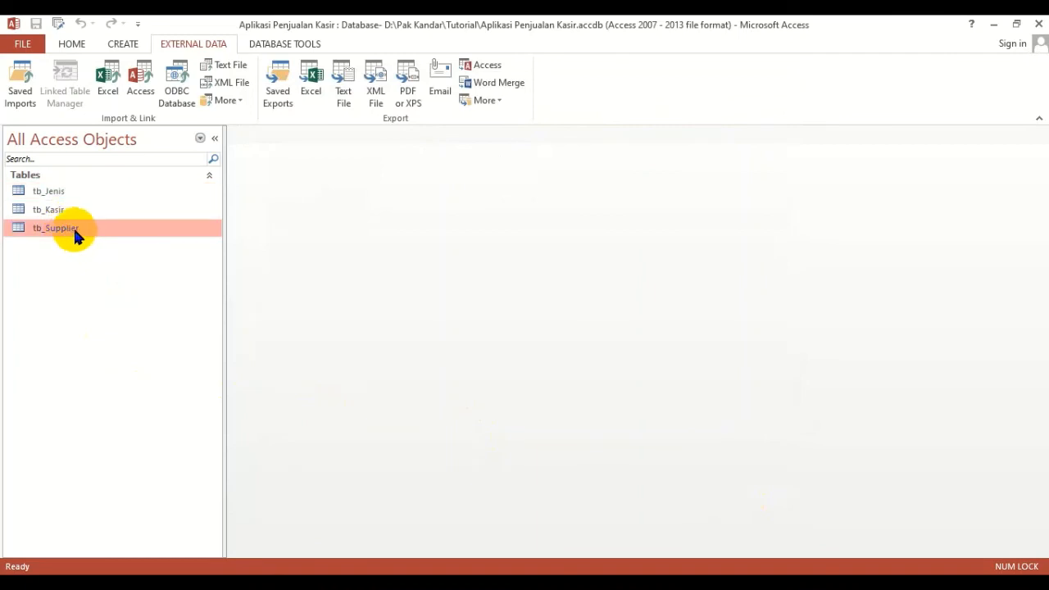
pyautogui.click(50, 190)
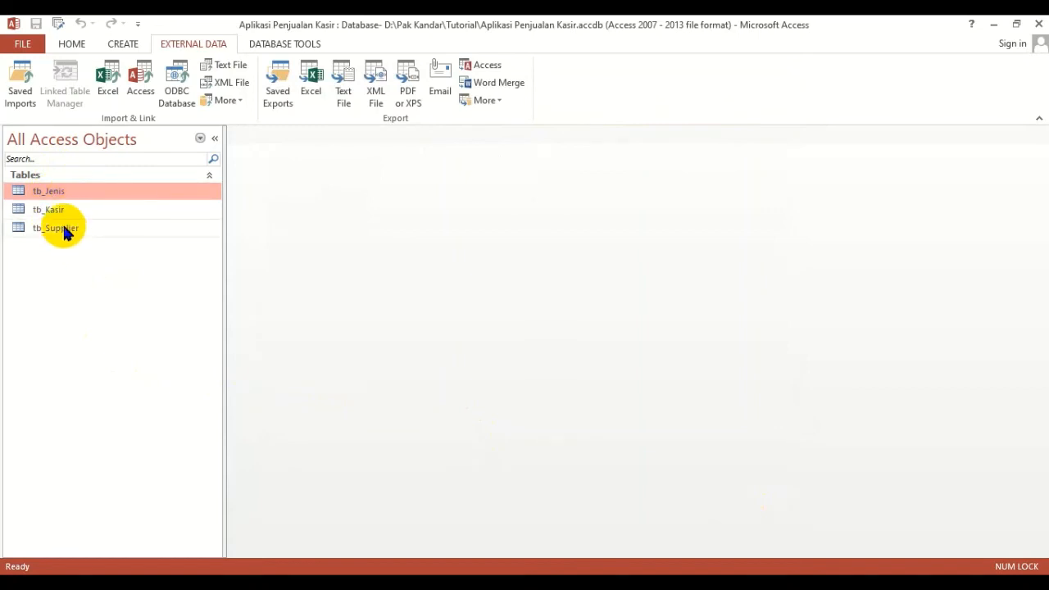
pyautogui.click(65, 232)
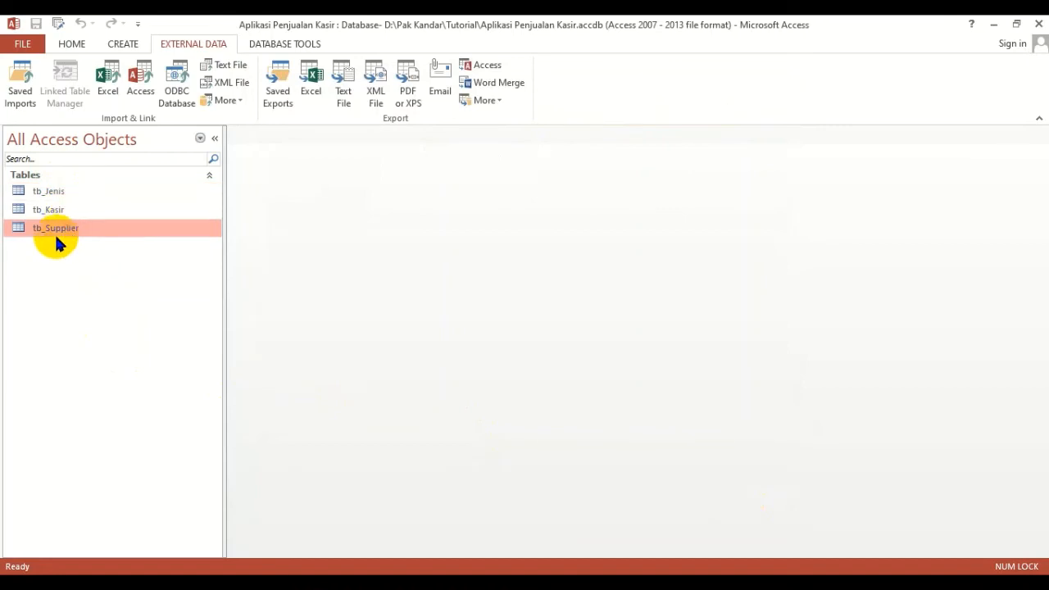
pyautogui.rightClick(61, 235)
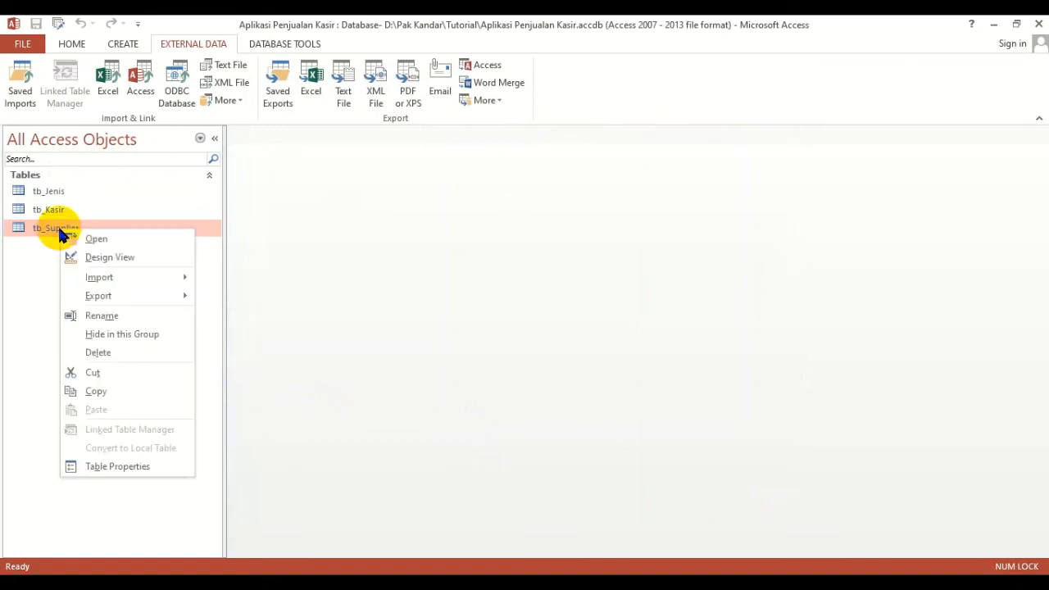
pyautogui.click(93, 258)
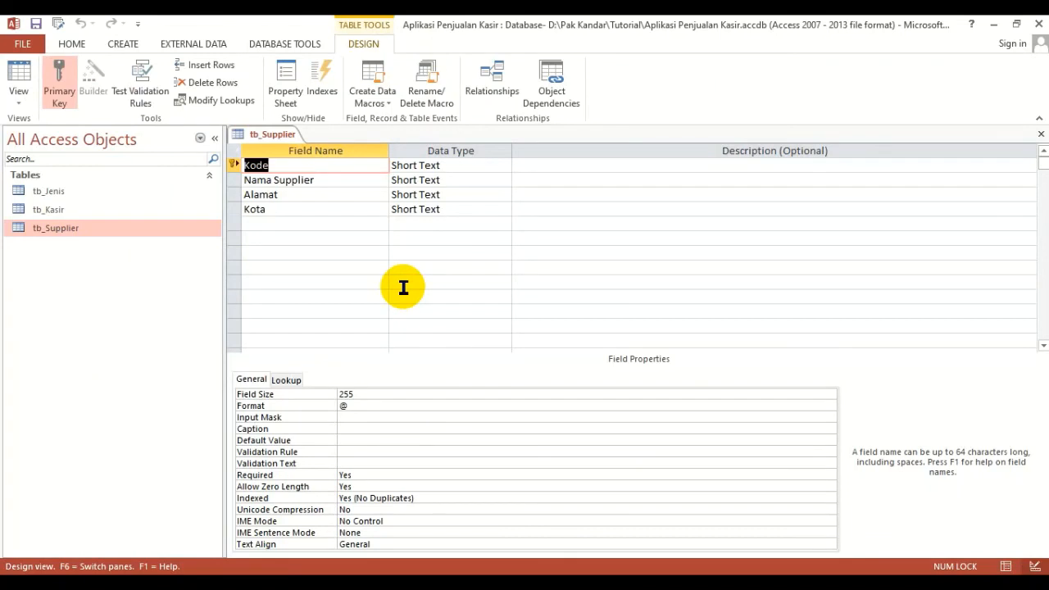
# - Rename the primary key field of tb_Supplier as kode and set its field size to 5
pyautogui.write('kode')
pyautogui.click(372, 397)
pyautogui.moveTo(372, 397); pyautogui.dragTo(318, 396)
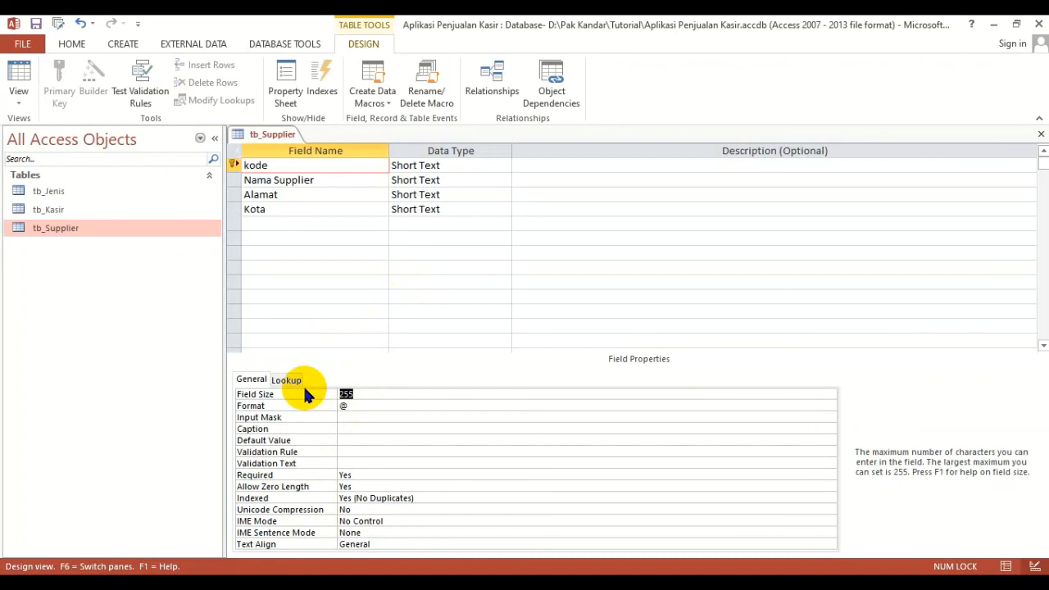
pyautogui.write('5')
# - Clear the Format property of the kode field and set its caption to Kode
pyautogui.click(346, 406)
pyautogui.moveTo(346, 406); pyautogui.dragTo(323, 403)
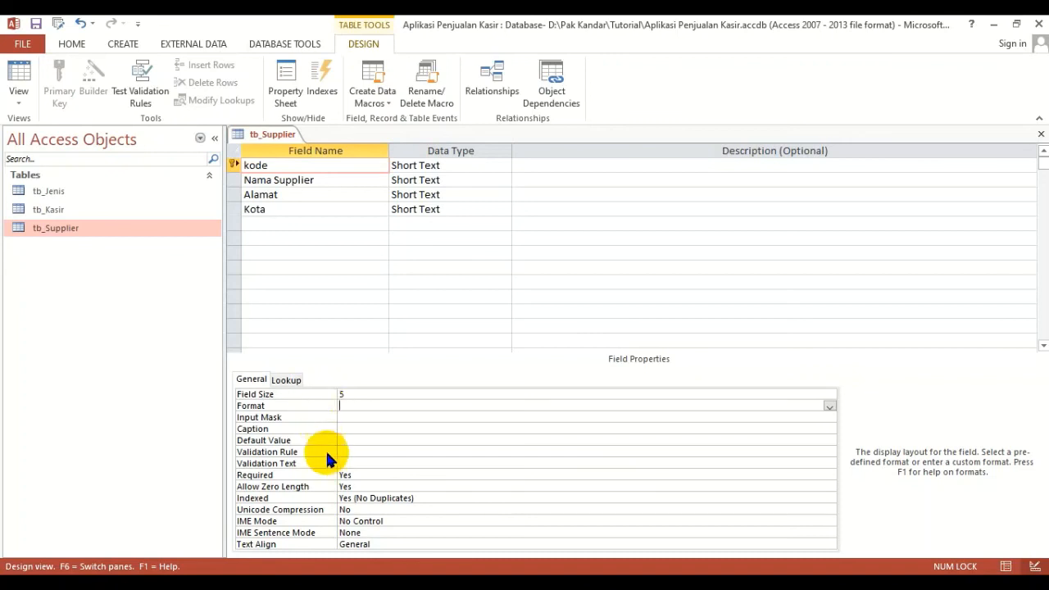
pyautogui.click(354, 426)
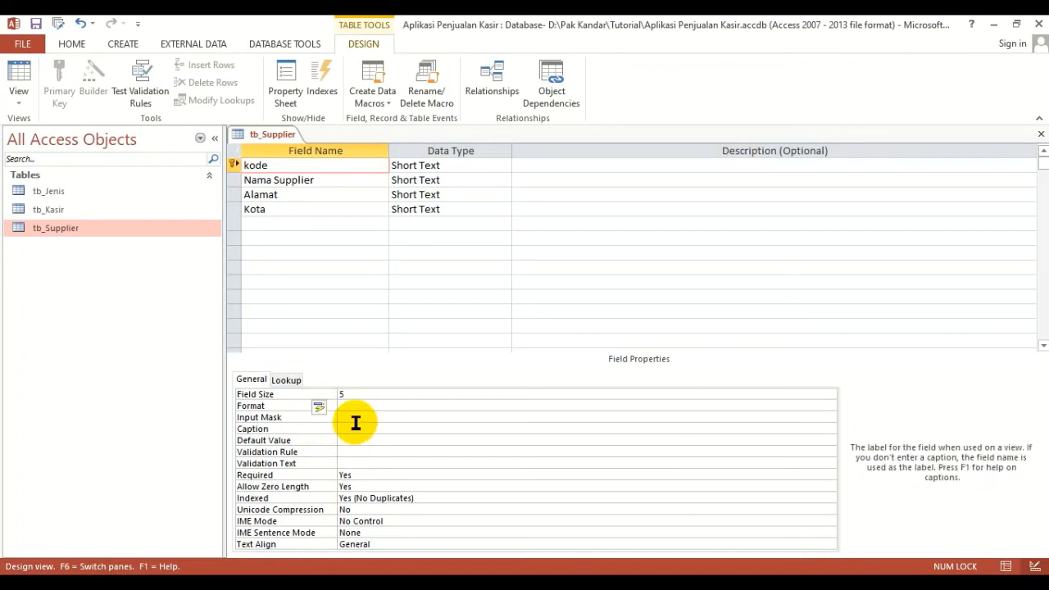
pyautogui.write('Kode')
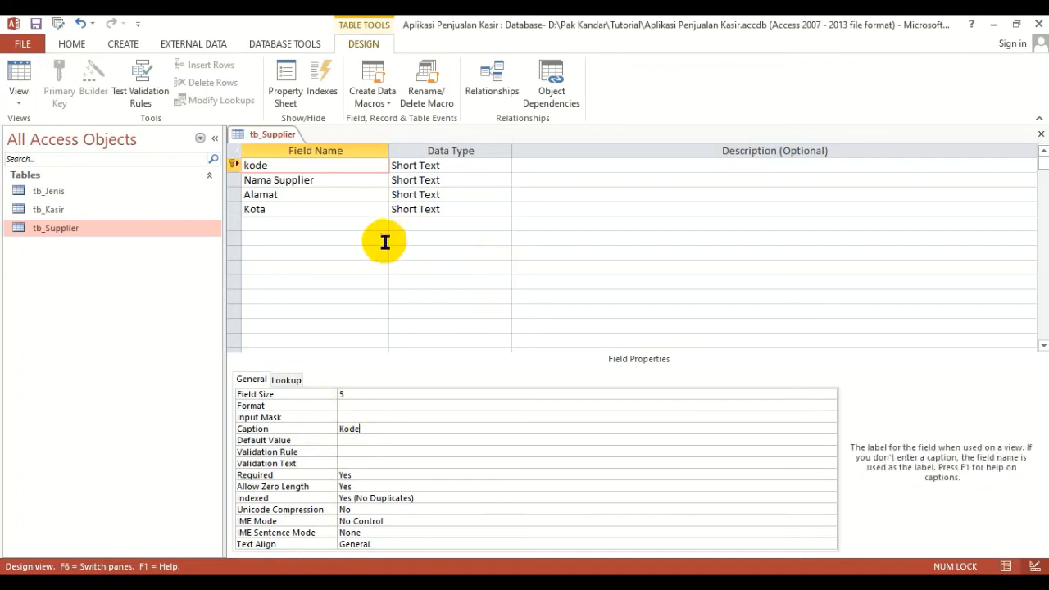
# - Rename the Nama Supplier field as nama
pyautogui.click(328, 180)
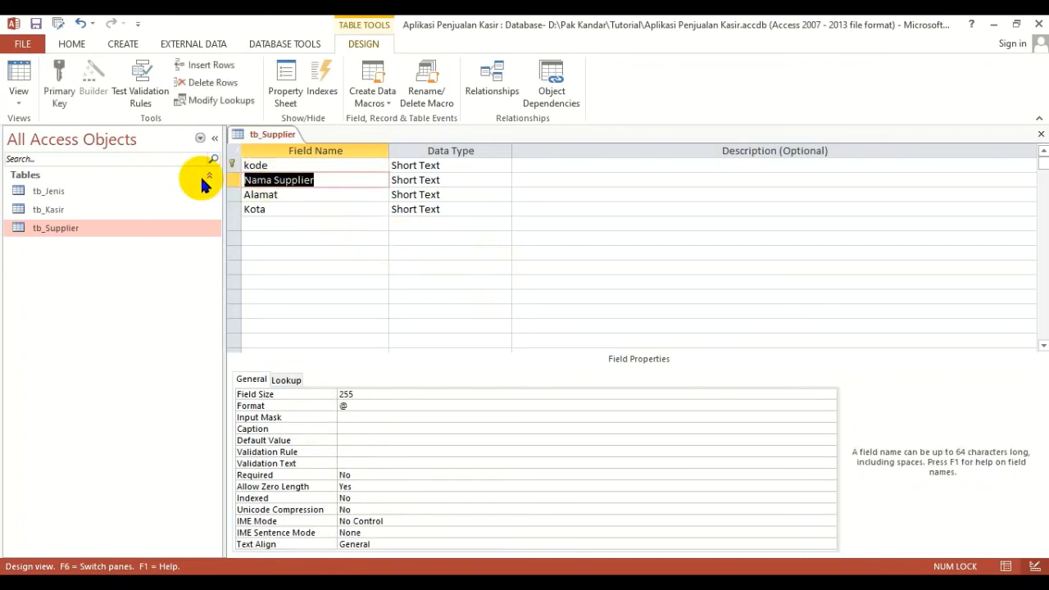
pyautogui.write('nm_')
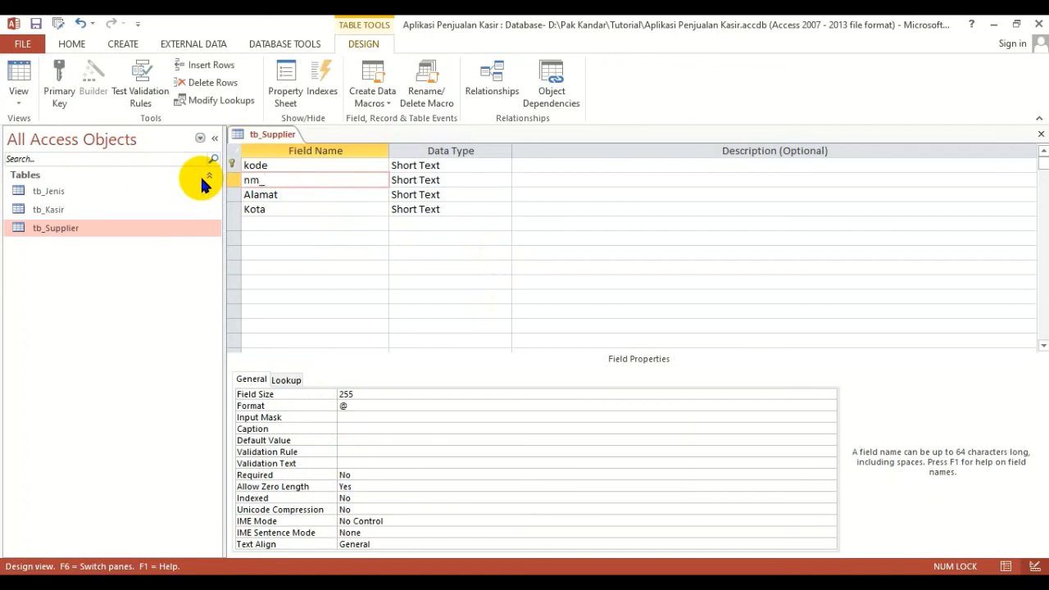
pyautogui.press('BackSpace')
pyautogui.press('BackSpace')
pyautogui.write('ama')
# - Set the field size of the nama field to 25 and clear its Format property
pyautogui.click(321, 398)
pyautogui.moveTo(320, 399); pyautogui.dragTo(278, 399)
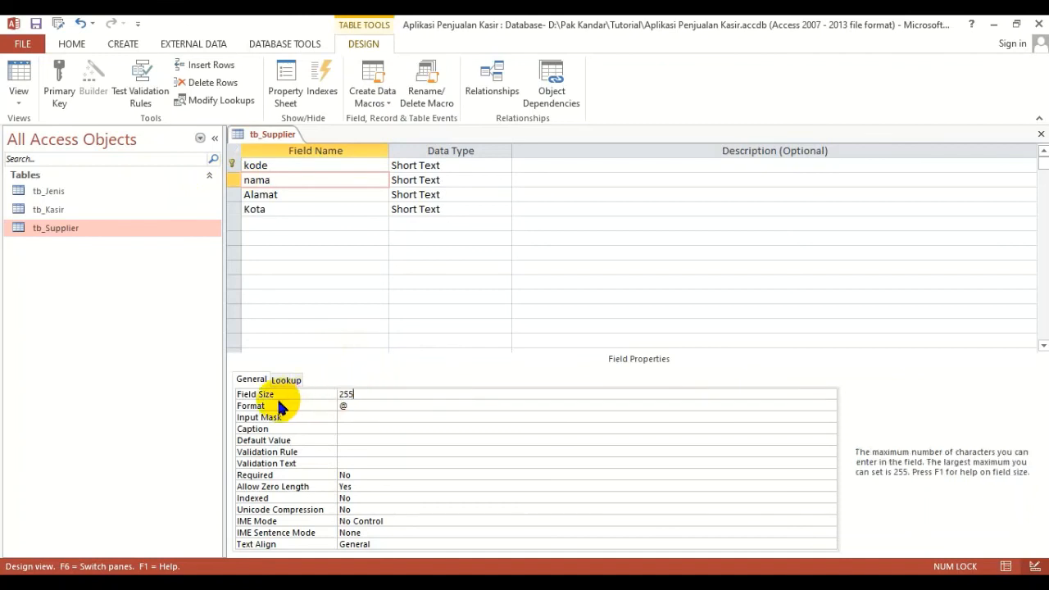
pyautogui.moveTo(354, 394); pyautogui.dragTo(329, 394)
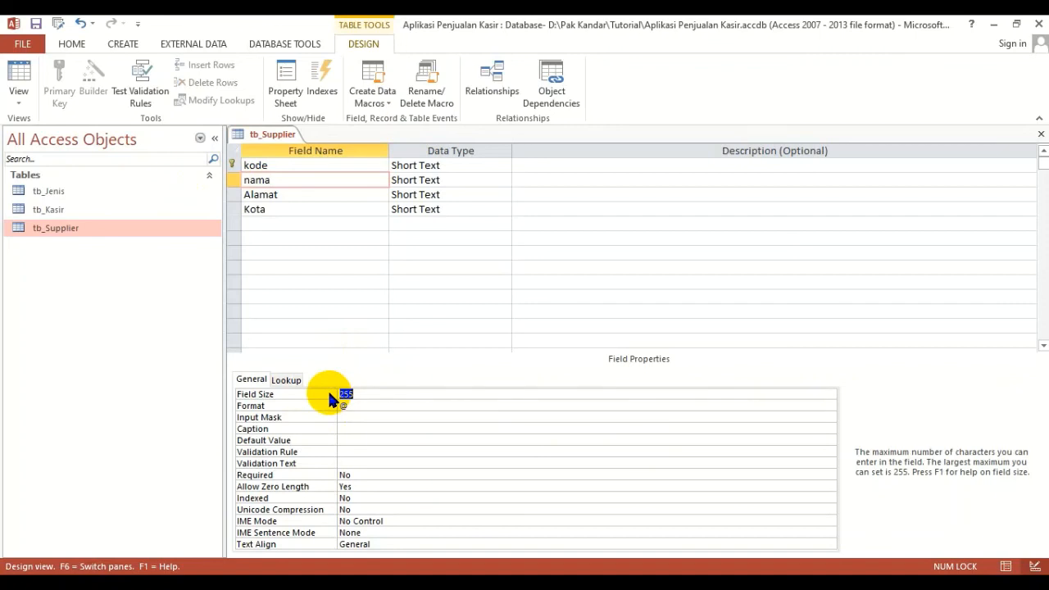
pyautogui.press('Return')
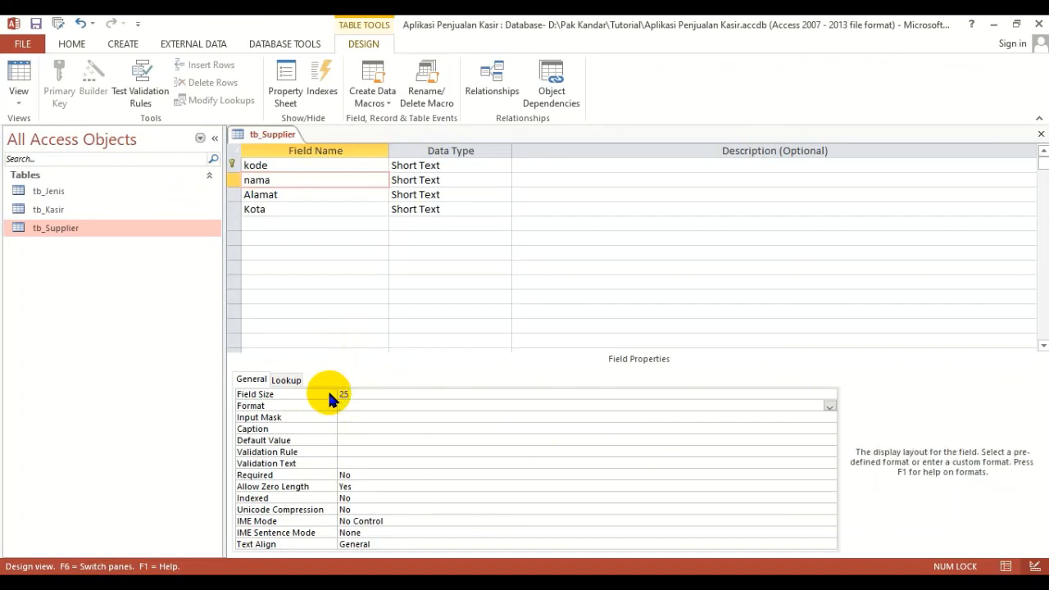
pyautogui.press('Return')
pyautogui.press('Return')
# - Set the caption of the nama field to Nama Supplier
pyautogui.write('Nam')
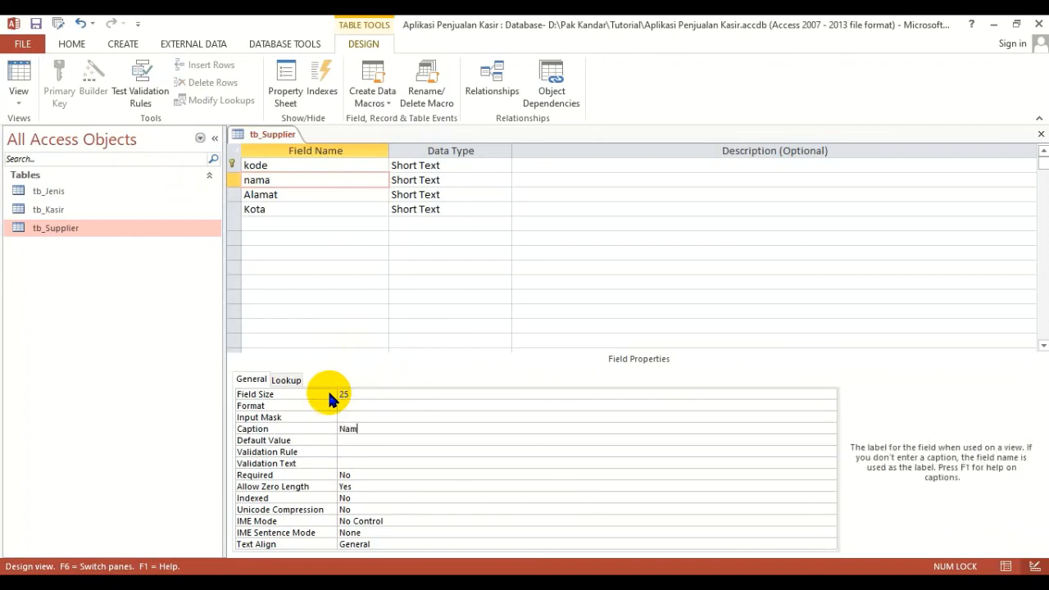
pyautogui.write('a Supplier')
# - Rename the Alamat field as alamat and set its field size to 30
pyautogui.moveTo(291, 199); pyautogui.dragTo(229, 196)
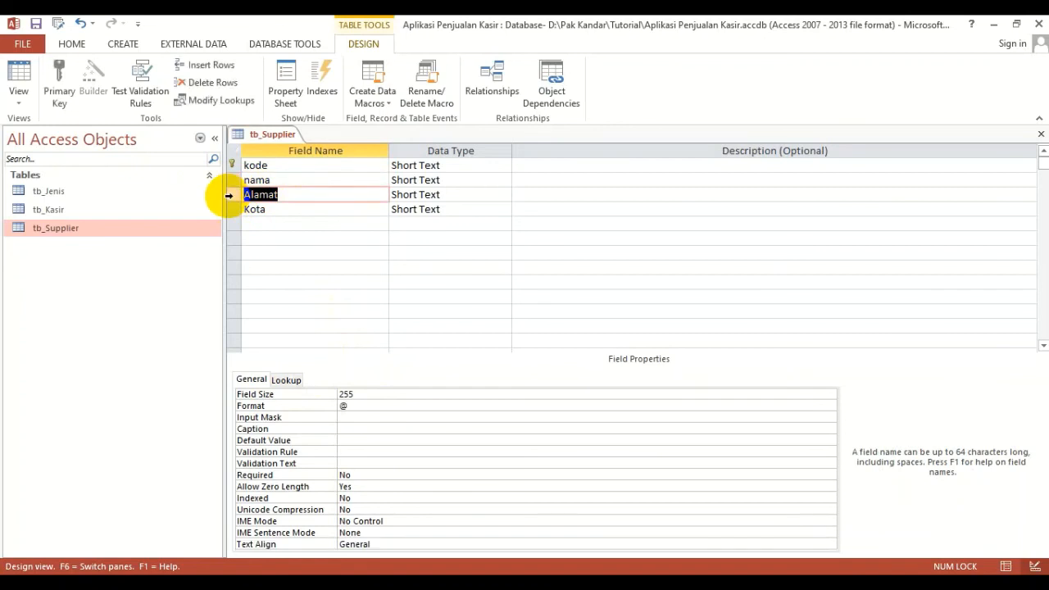
pyautogui.write('alamat')
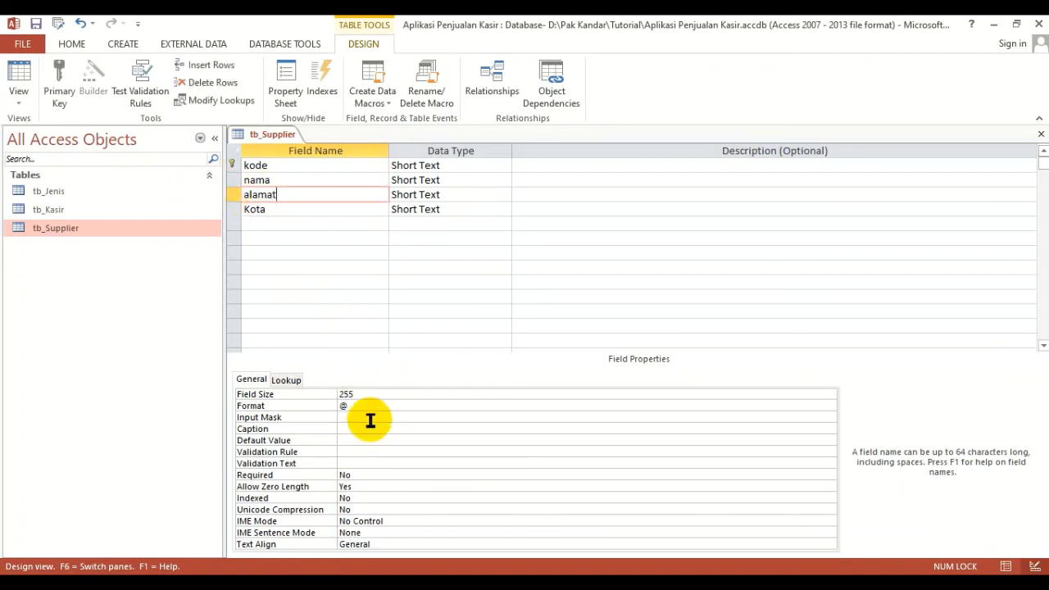
pyautogui.click(378, 396)
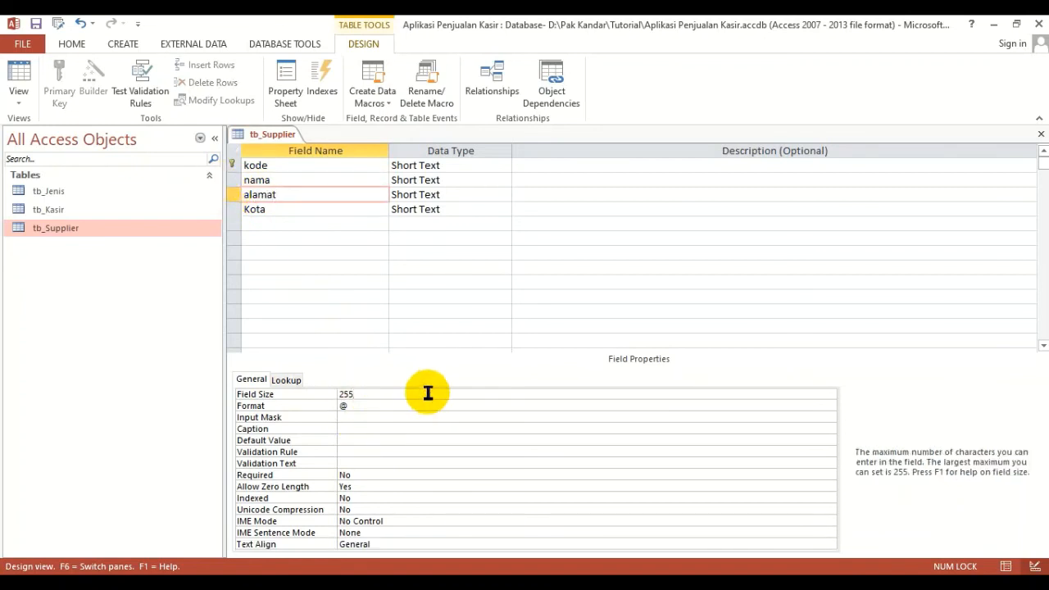
pyautogui.press('BackSpace')
pyautogui.press('BackSpace')
pyautogui.press('BackSpace')
pyautogui.write('30')
pyautogui.press('Return')
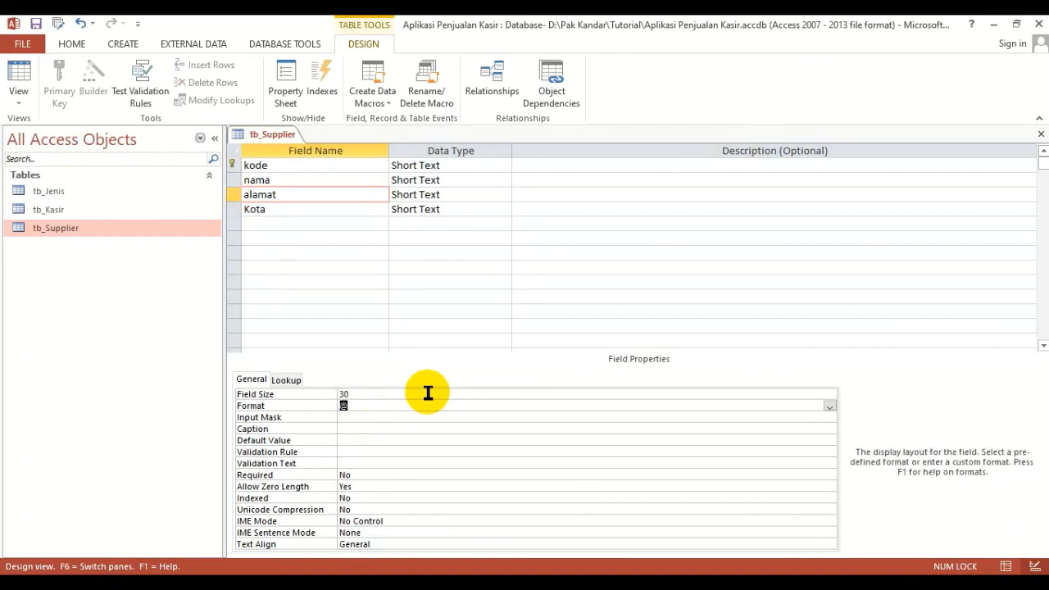
# - Clear the Format property of the alamat field and set its caption to Alamat
pyautogui.press('BackSpace')
pyautogui.press('Return')
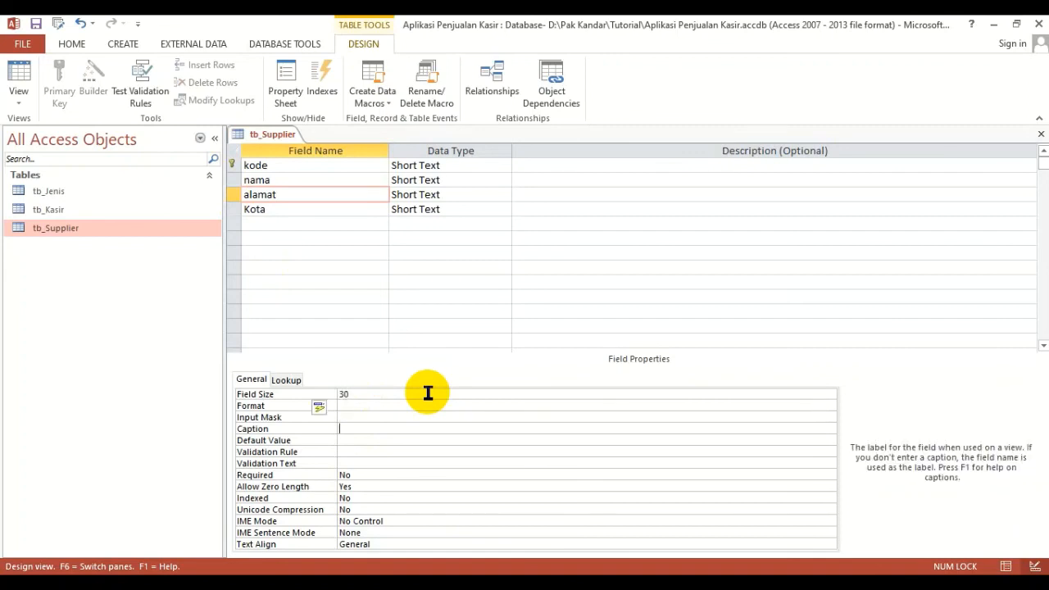
pyautogui.write('Aalmat')
pyautogui.press('BackSpace')
pyautogui.press('BackSpace')
pyautogui.press('BackSpace')
pyautogui.press('BackSpace')
pyautogui.press('BackSpace')
pyautogui.write('lamat')
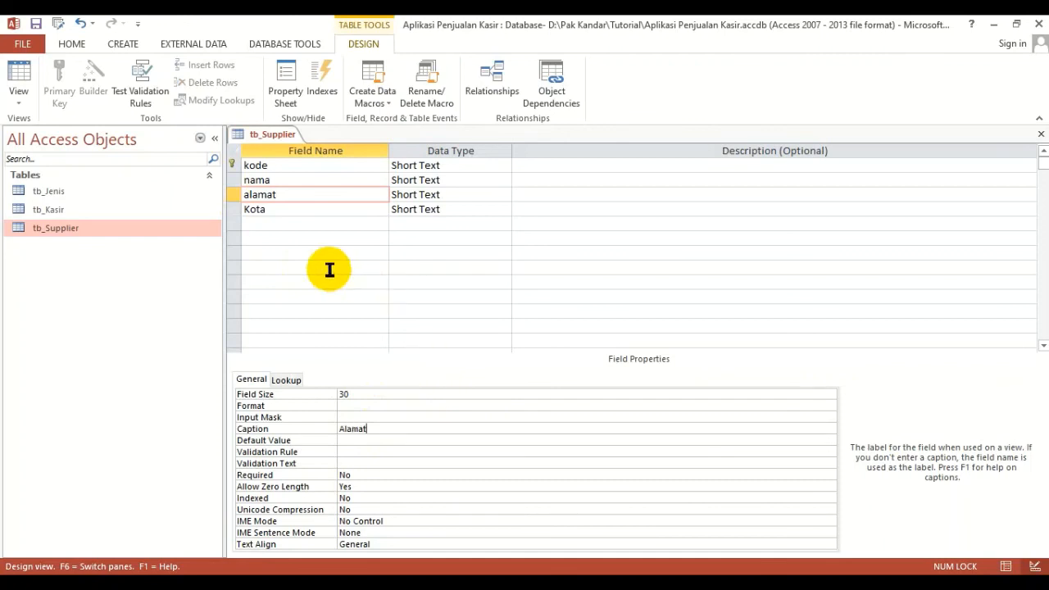
# - Rename the Kota field as kota and set its field size to 15
pyautogui.moveTo(276, 211); pyautogui.dragTo(206, 205)
pyautogui.write('kota')
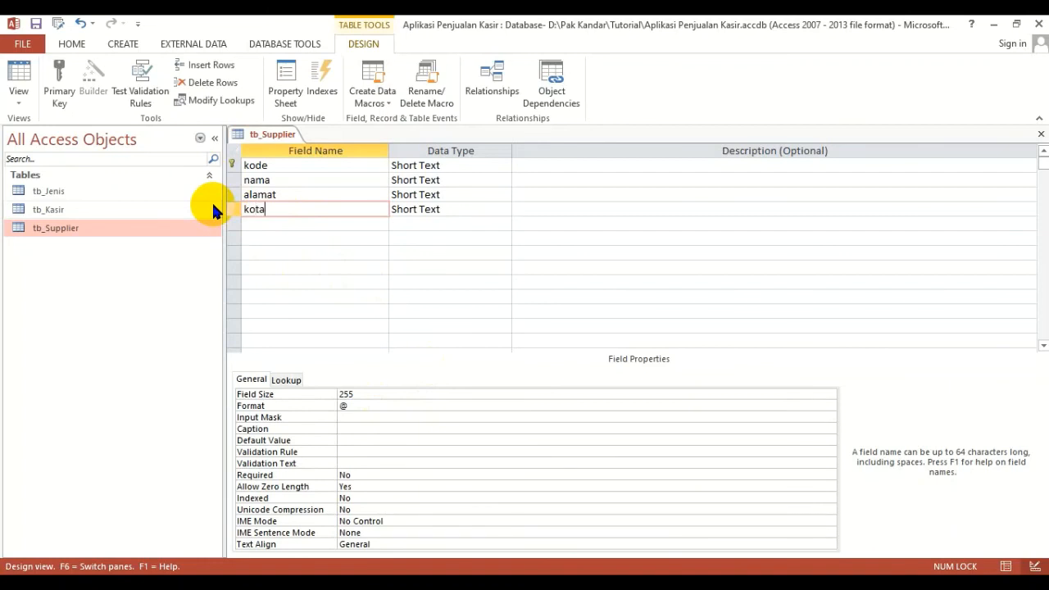
pyautogui.click(404, 391)
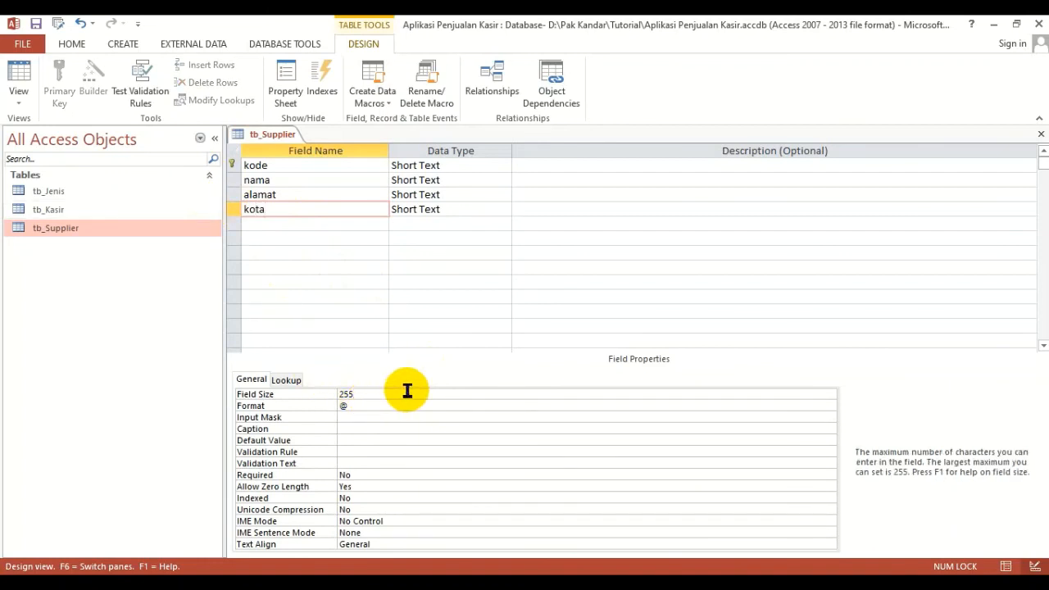
pyautogui.press('BackSpace')
pyautogui.press('BackSpace')
pyautogui.press('BackSpace')
pyautogui.write('15')
pyautogui.press('Return')
# - Clear the Format property of the kota field and set its caption to Kota
pyautogui.press('BackSpace')
pyautogui.press('Return')
pyautogui.press('Return')
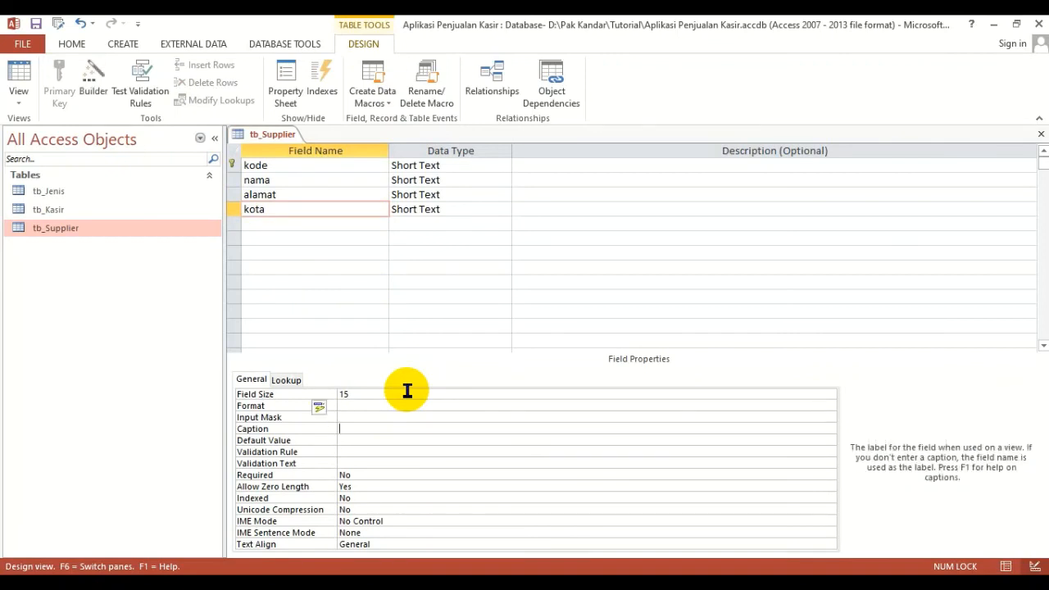
pyautogui.write('Kota')
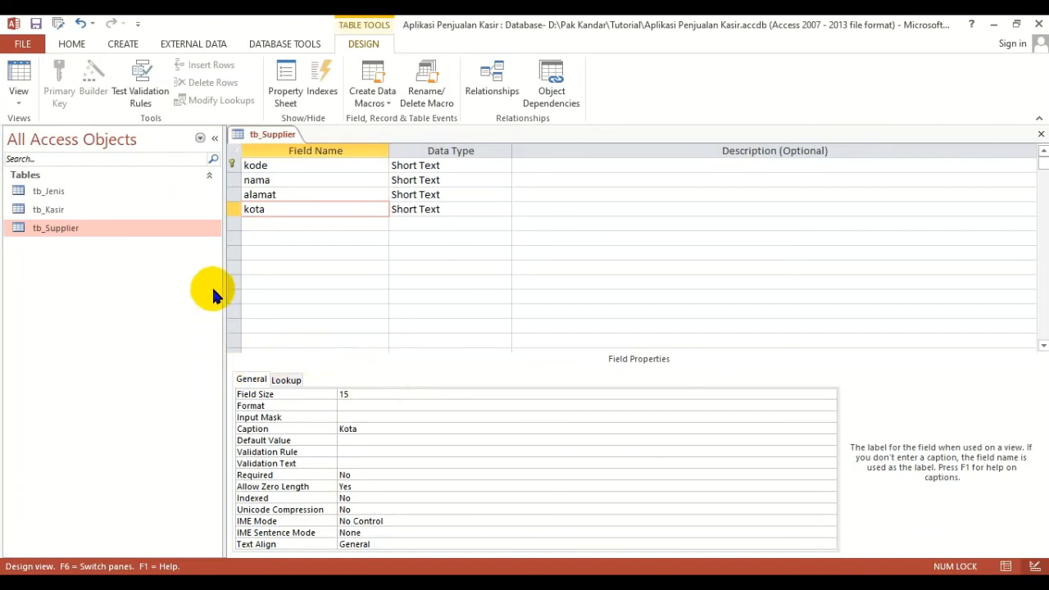
# - Switch tb_Supplier to Datasheet View, saving the design changes and accepting the shortened field sizes
pyautogui.click(334, 182)
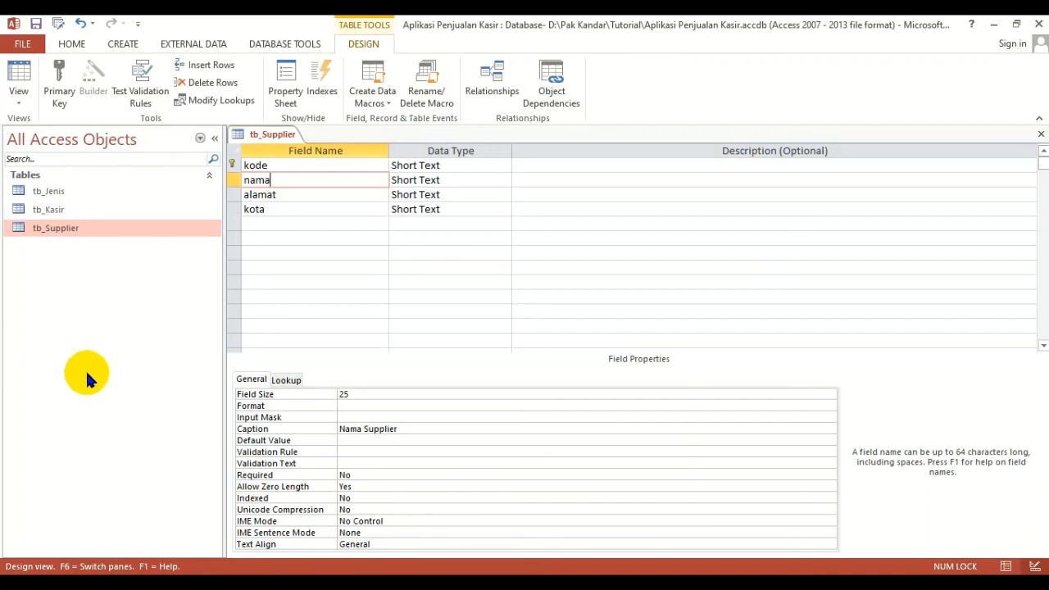
pyautogui.click(19, 109)
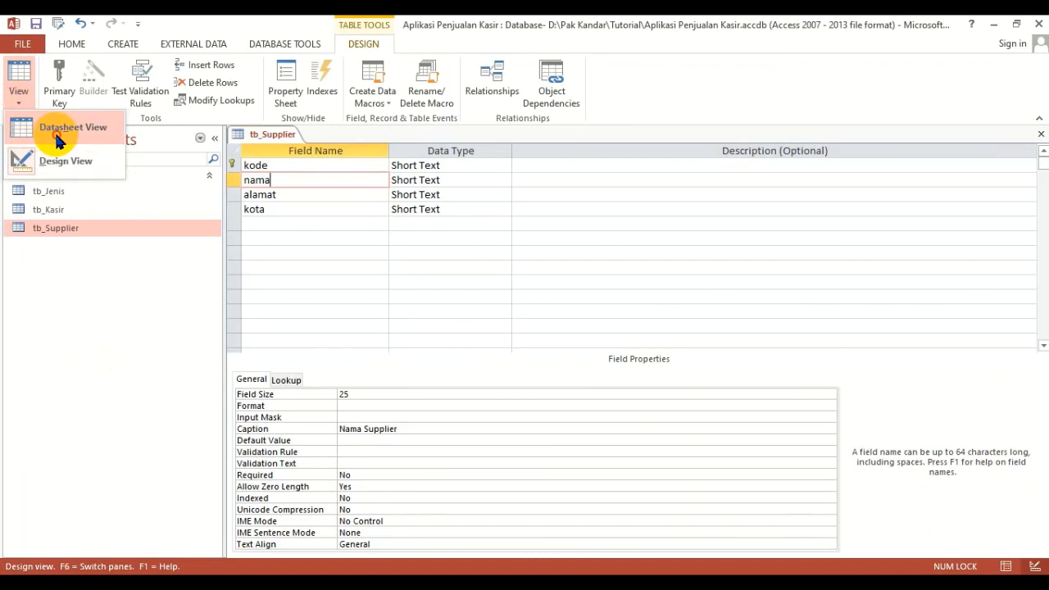
pyautogui.click(54, 131)
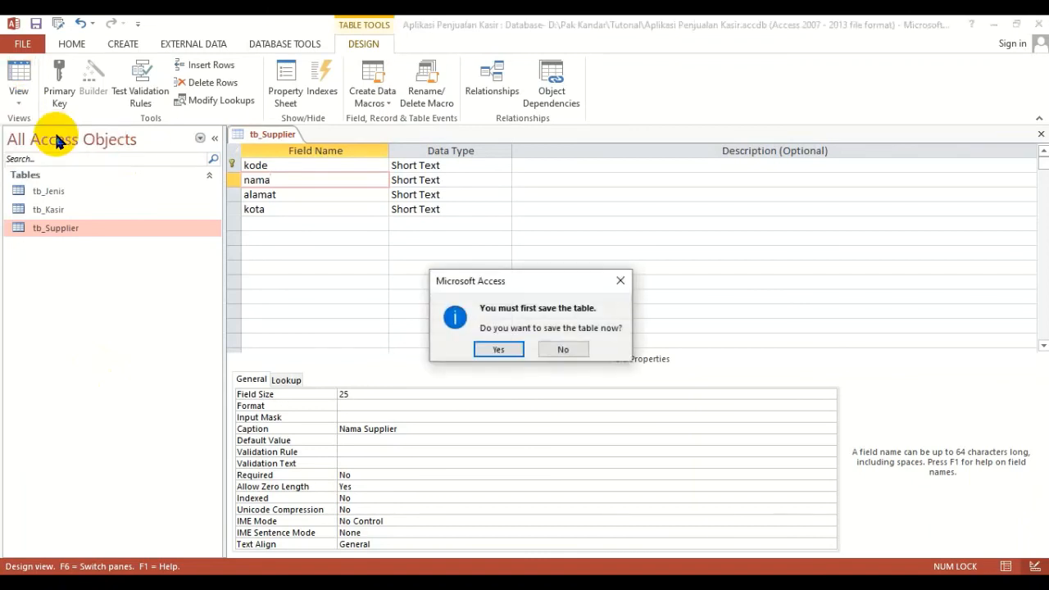
pyautogui.click(500, 350)
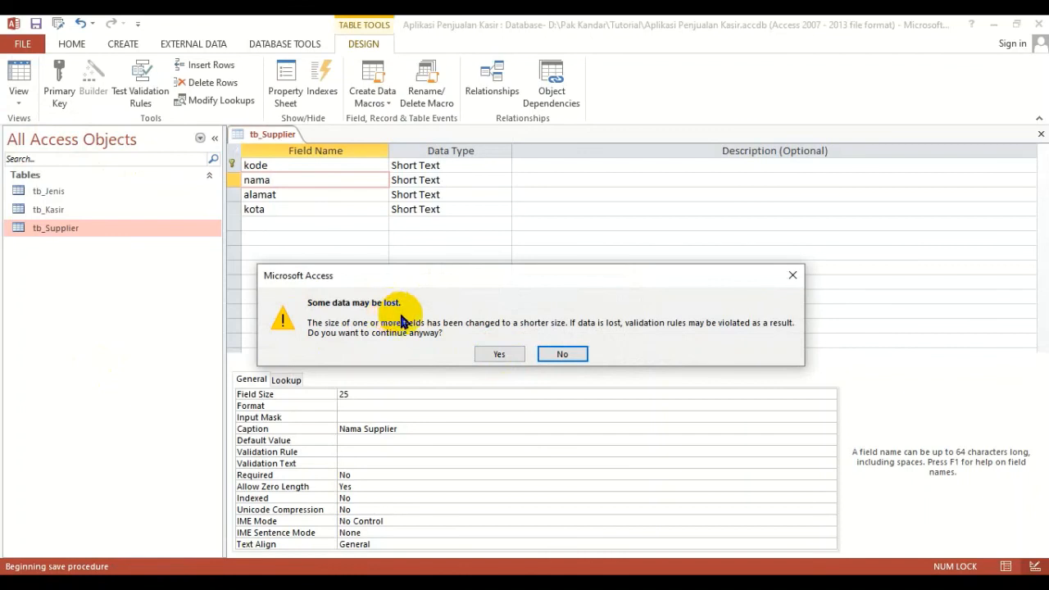
pyautogui.click(496, 354)
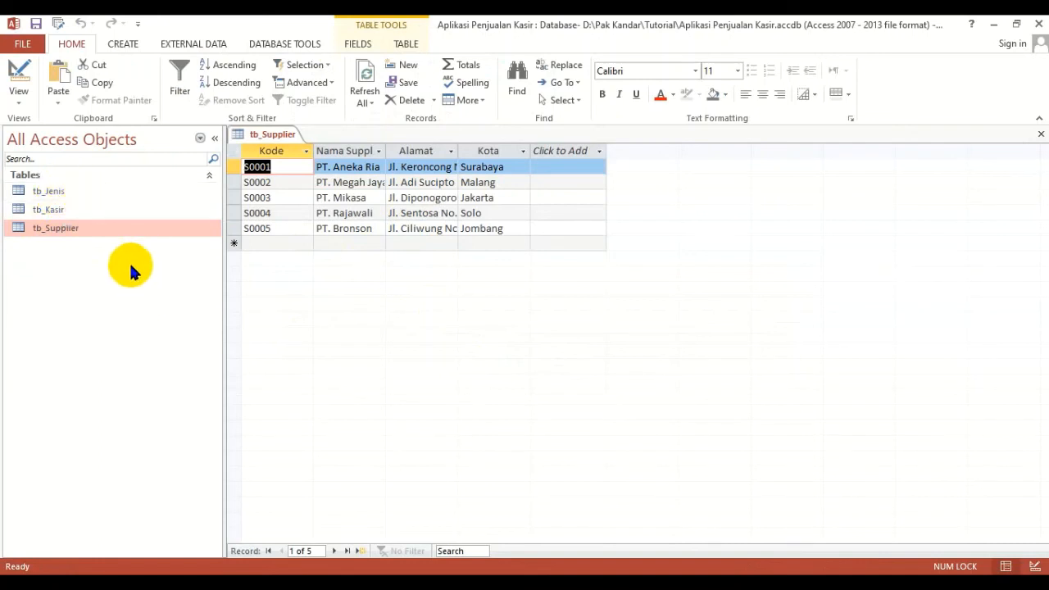
pyautogui.click(72, 191)
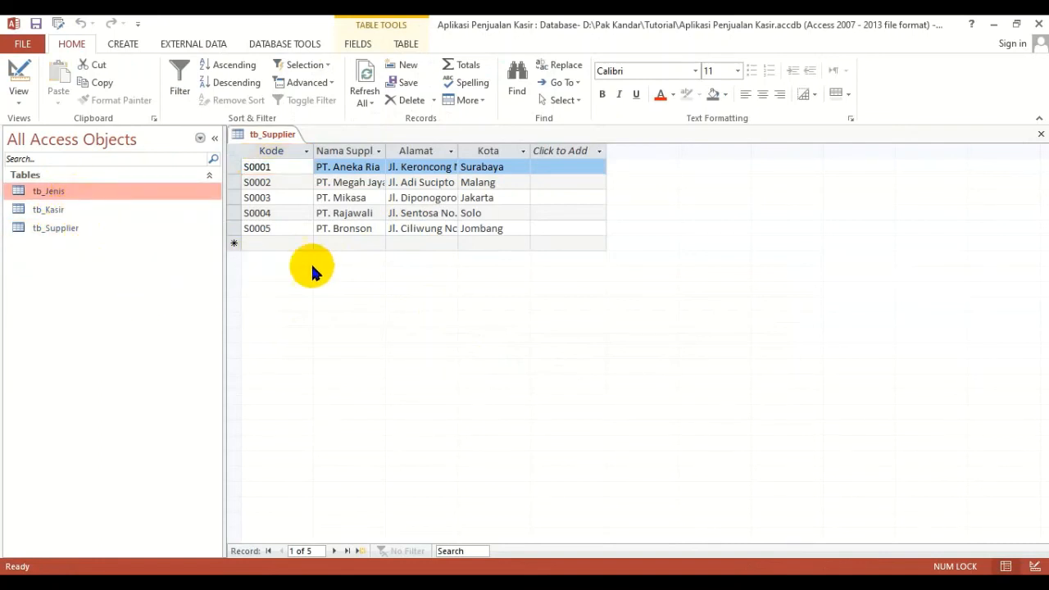
pyautogui.click(496, 283)
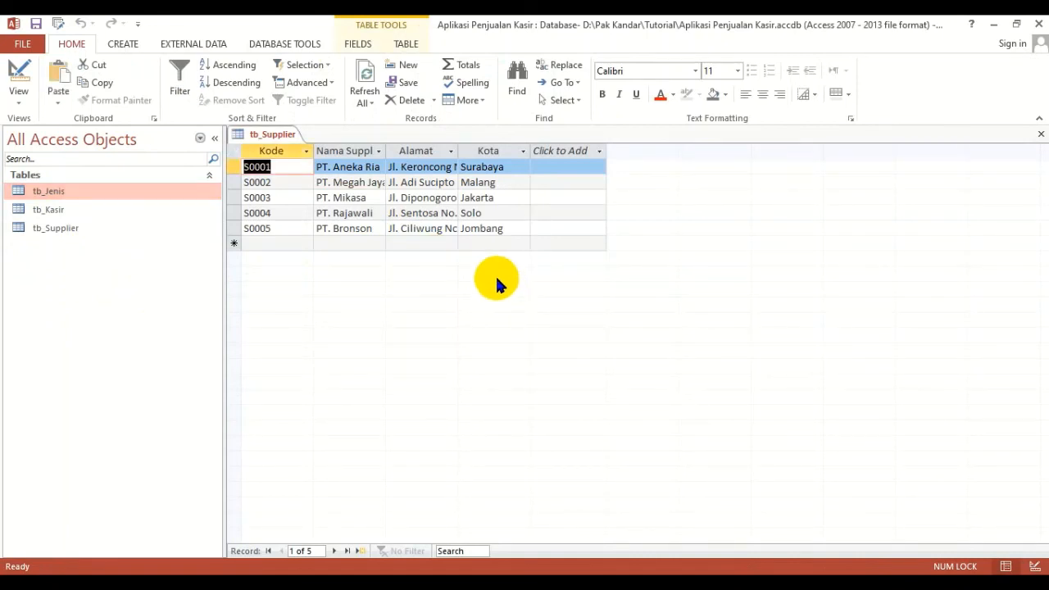